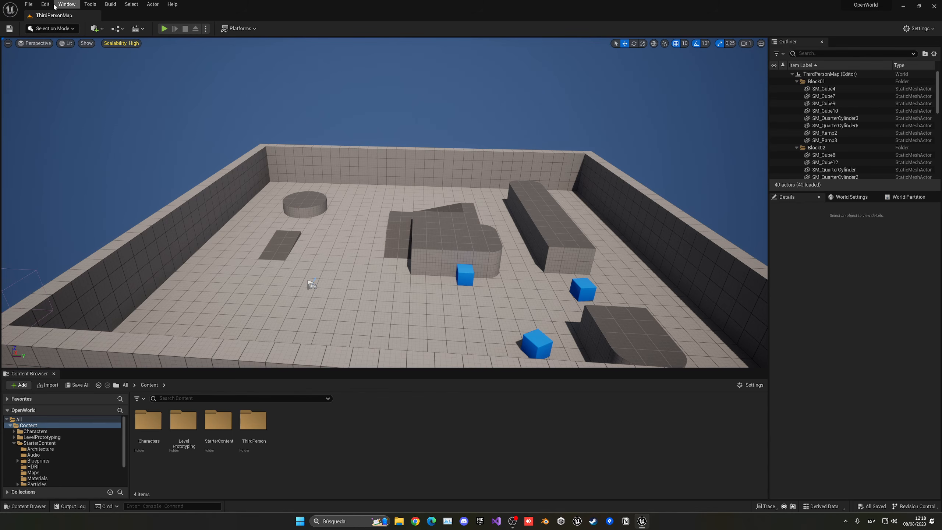
# - Enable the beta Landmass plugin from the Plugins window
pyautogui.click(45, 4)
pyautogui.click(63, 119)
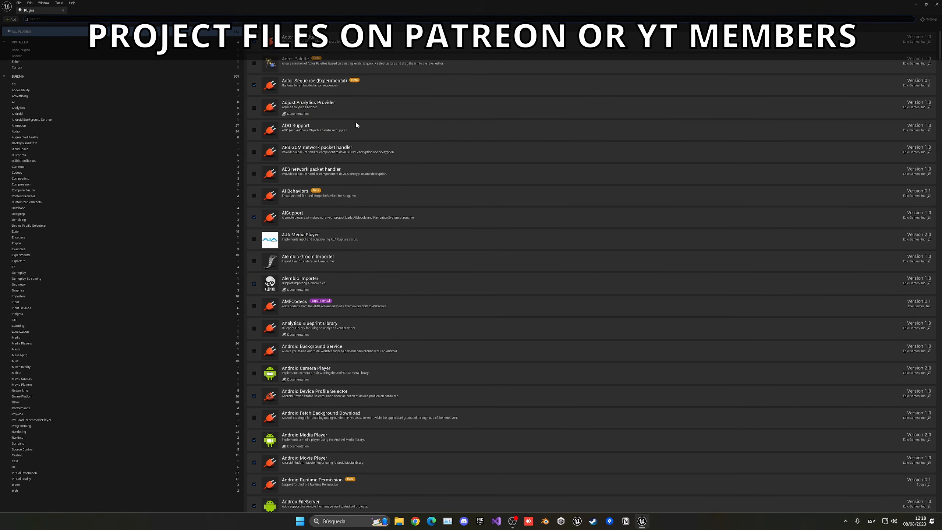
pyautogui.write('landmass')
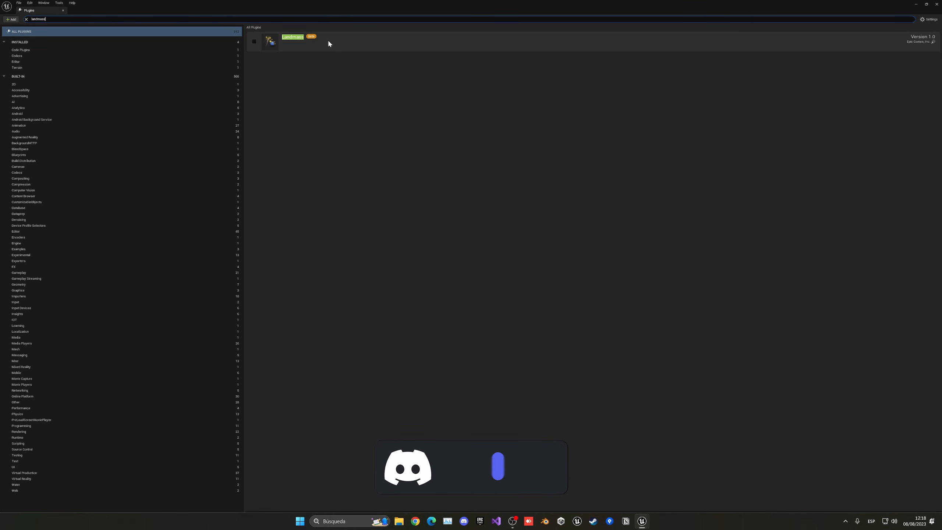
pyautogui.click(254, 41)
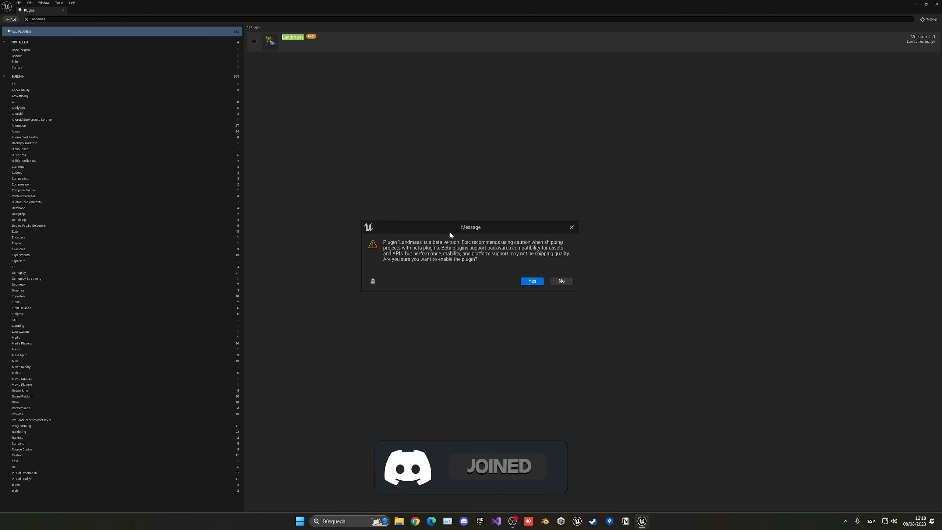
pyautogui.click(531, 281)
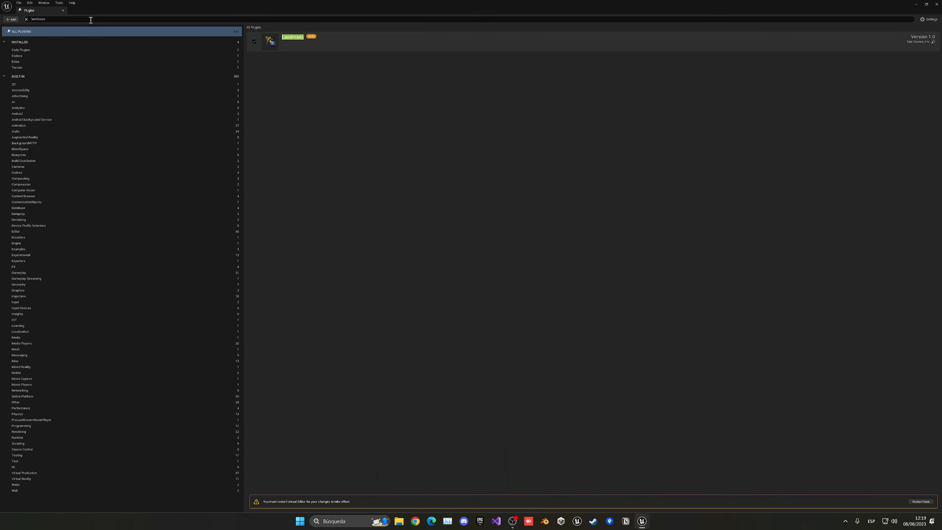
# - Enable the experimental Water plugin as well
pyautogui.click(19, 18)
pyautogui.write('water')
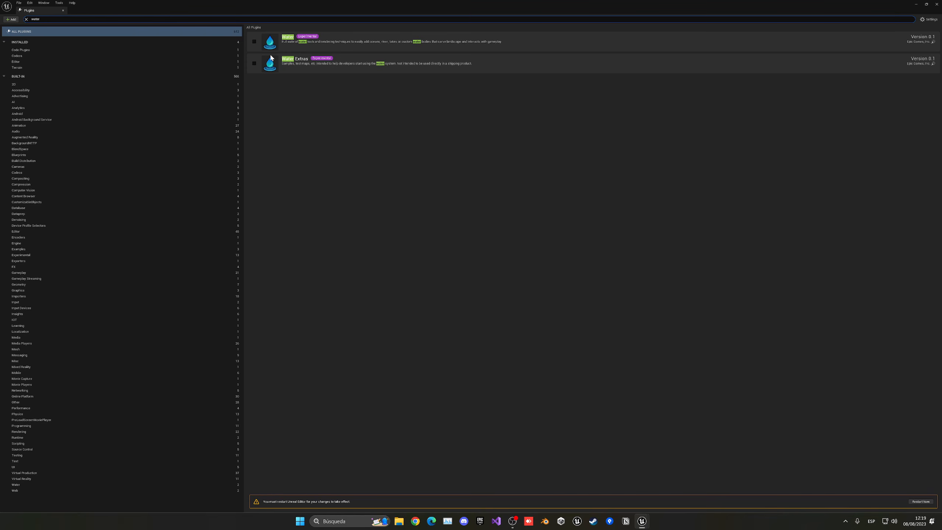
pyautogui.click(254, 42)
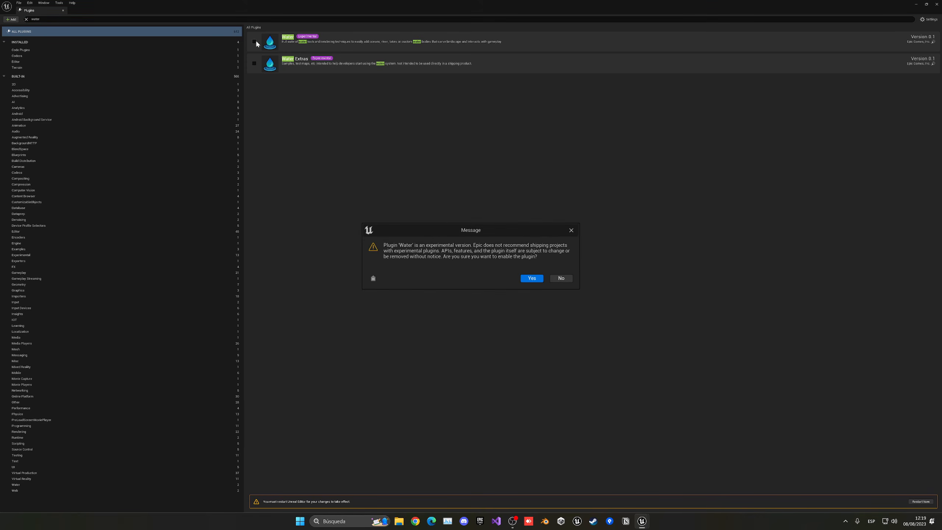
pyautogui.click(532, 279)
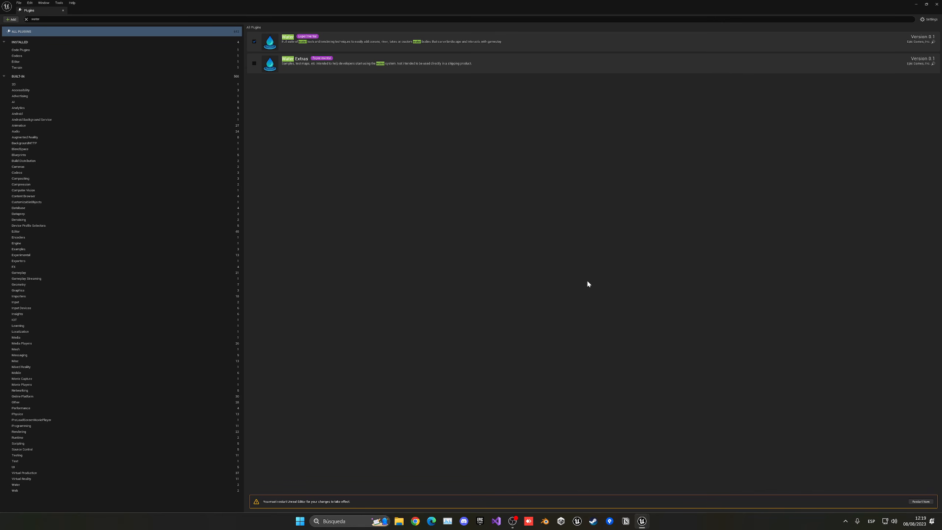
# - Restart the editor, add the missing Water Body Collision profile entry, and close the log and plugins windows
pyautogui.click(921, 502)
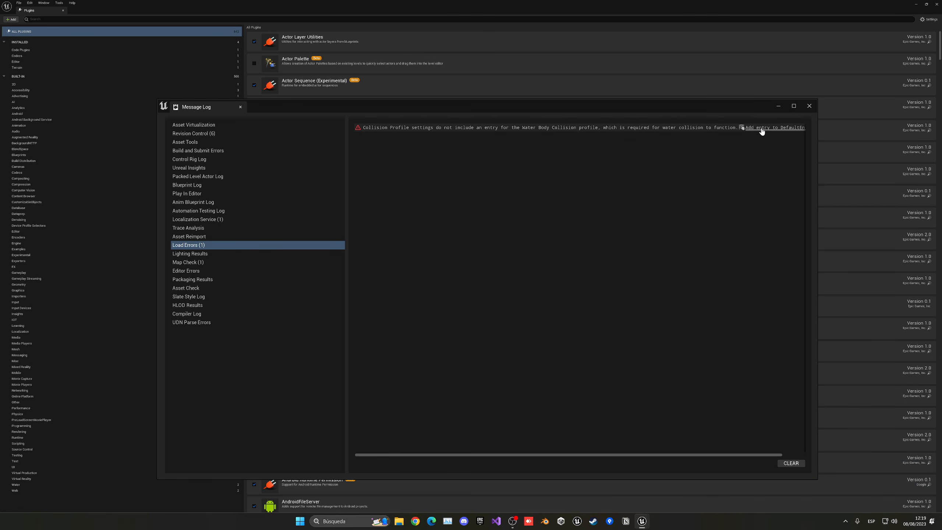
pyautogui.click(772, 128)
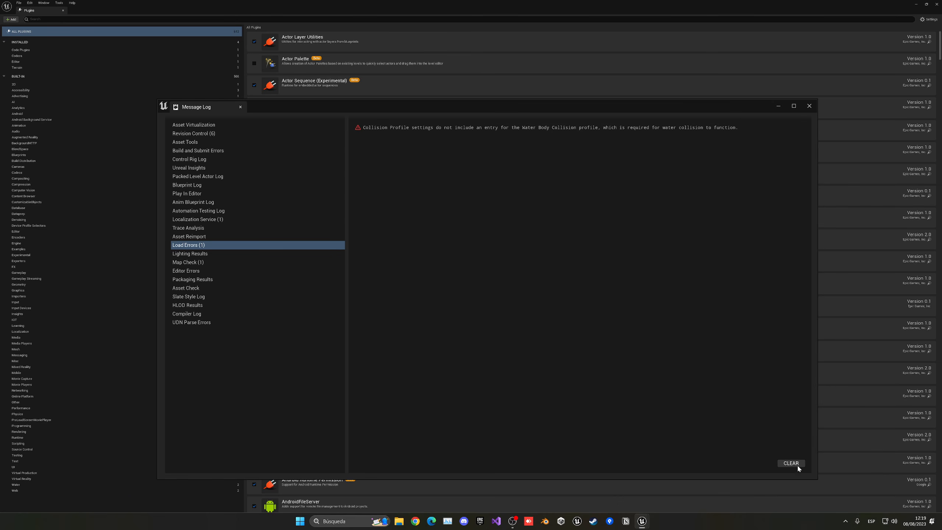
pyautogui.click(809, 106)
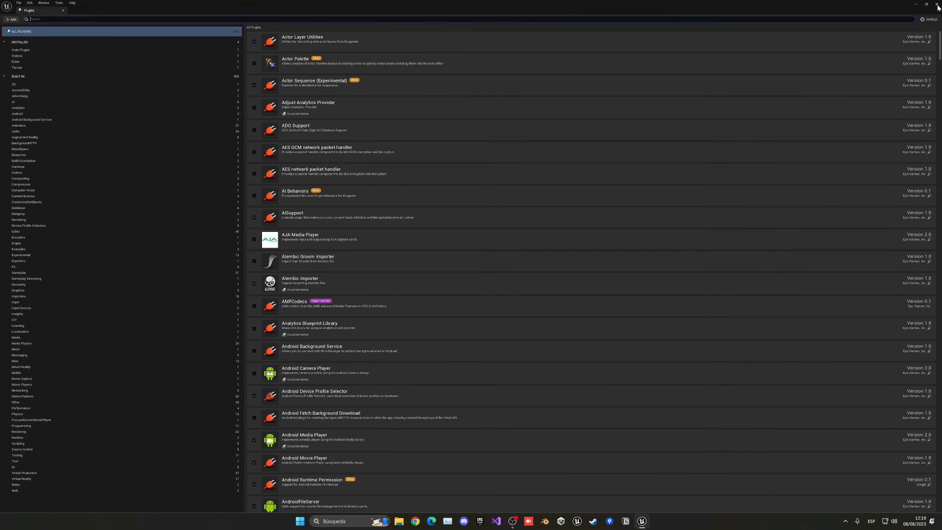
pyautogui.click(937, 4)
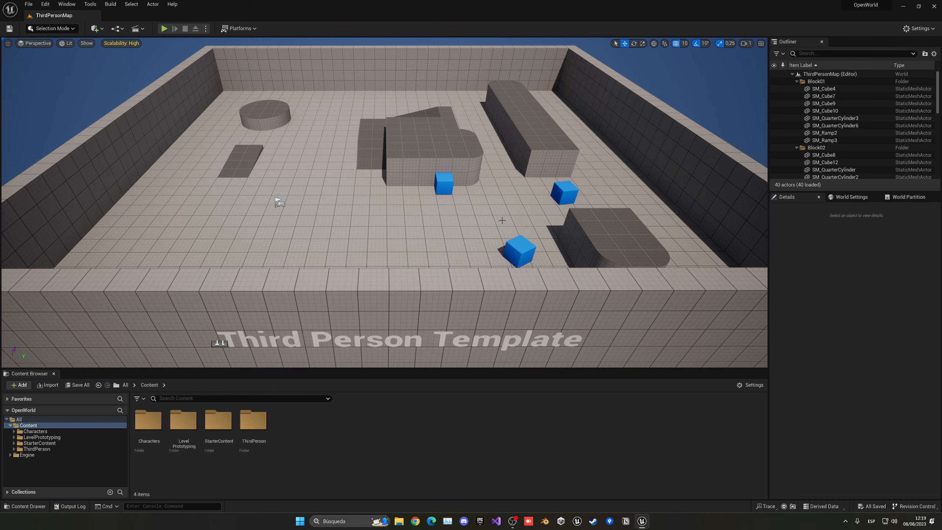
# - Create a new level from the Basic template
pyautogui.click(28, 5)
pyautogui.click(41, 28)
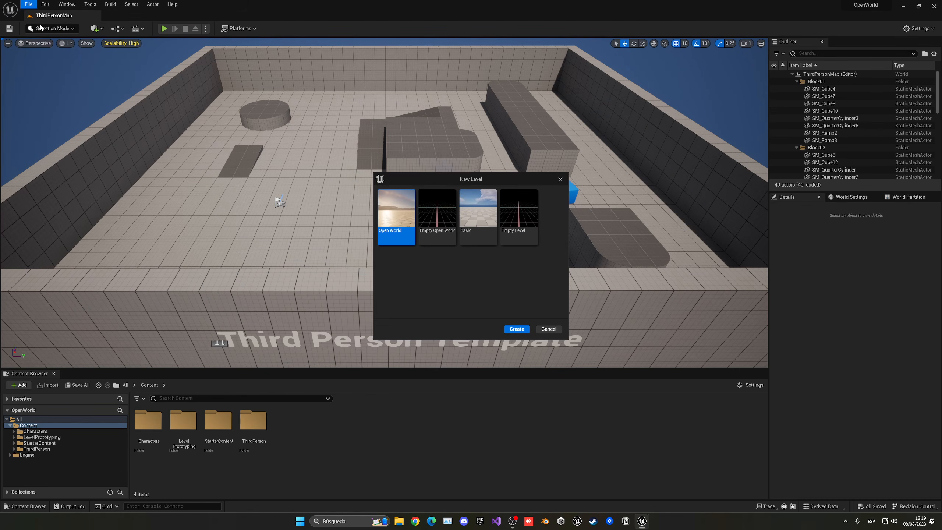
pyautogui.click(468, 230)
pyautogui.click(515, 328)
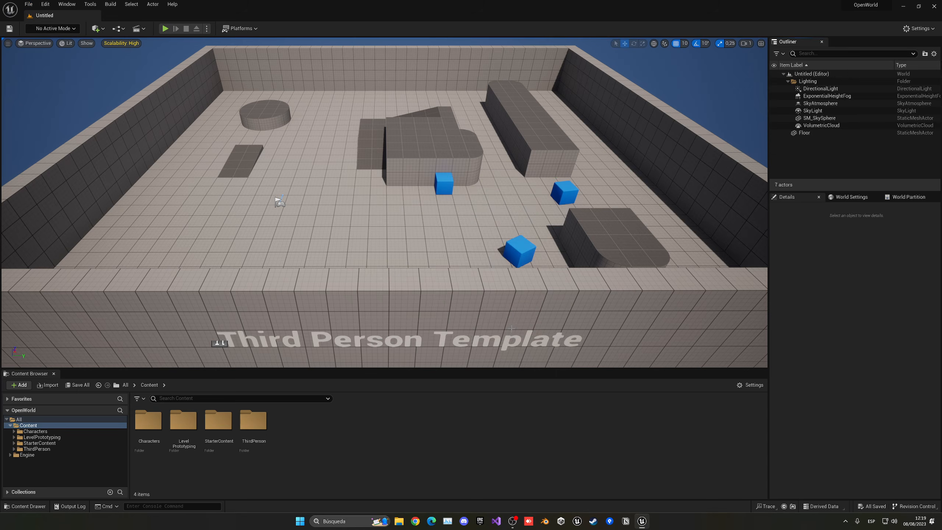
# - Delete the Floor actor and raise the camera above the empty level
pyautogui.click(417, 211)
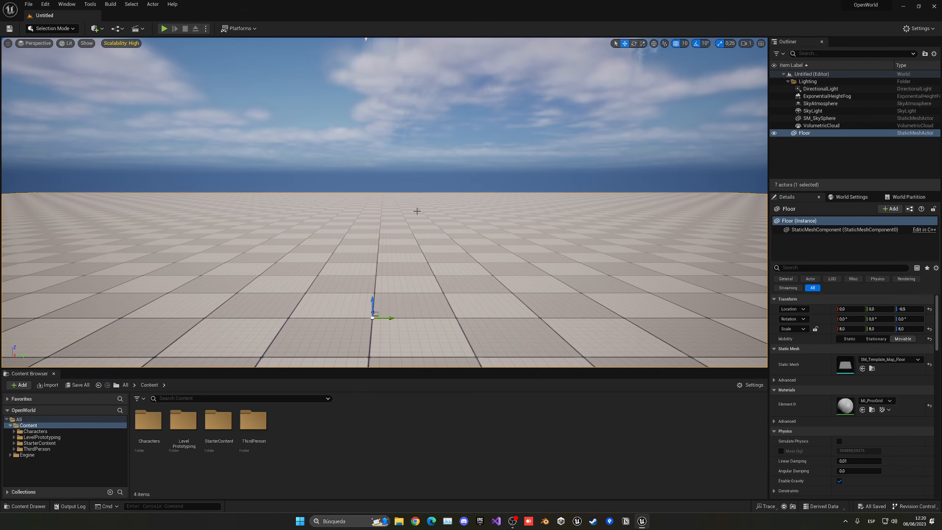
pyautogui.press('Delete')
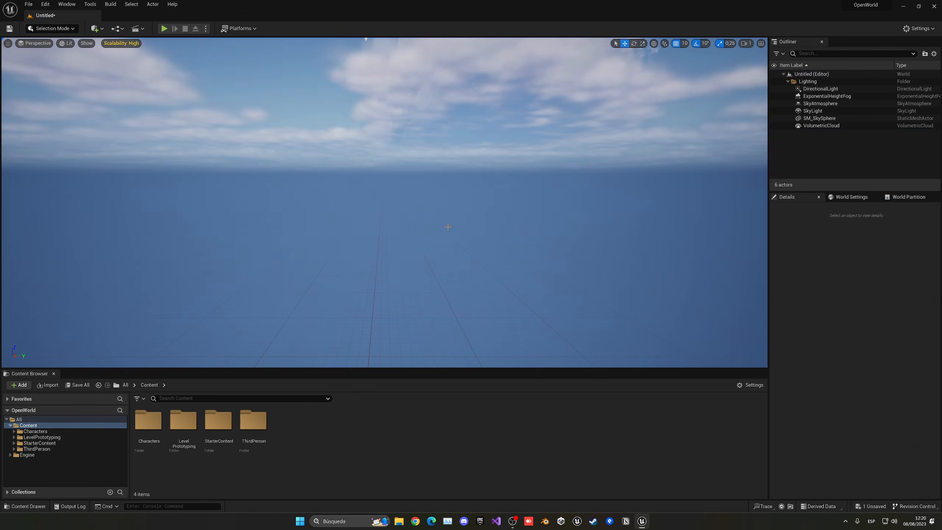
pyautogui.press('e')
pyautogui.moveTo(449, 227); pyautogui.dragTo(449, 227, button='right')
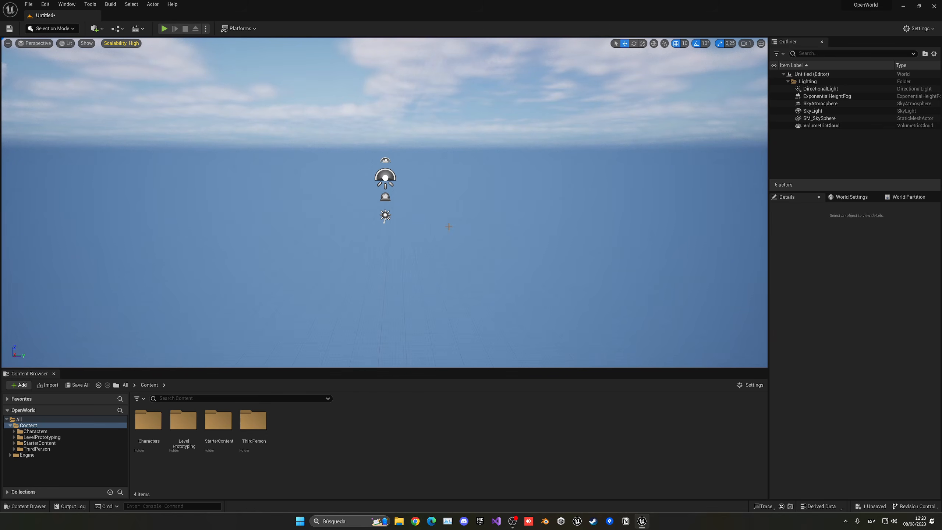
pyautogui.click(52, 29)
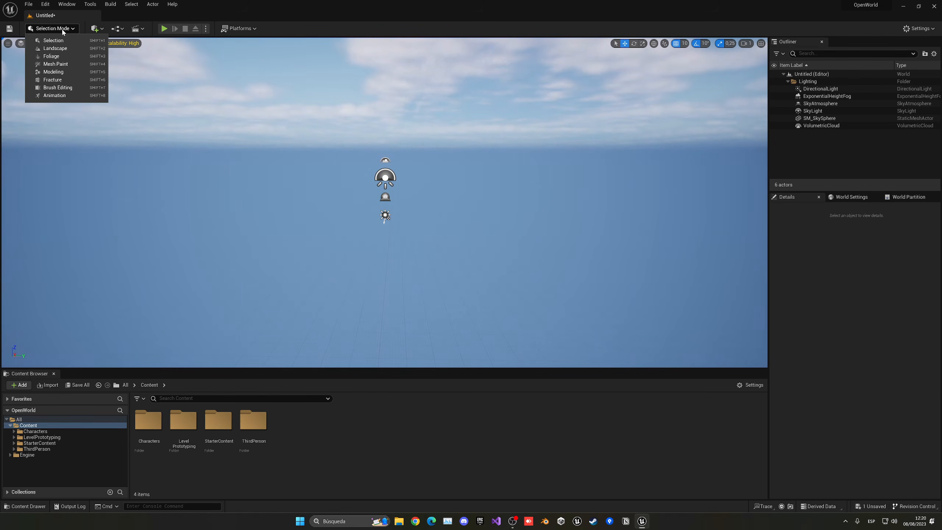
# - Switch to Landscape Mode and fly the camera back over the landscape preview
pyautogui.click(69, 52)
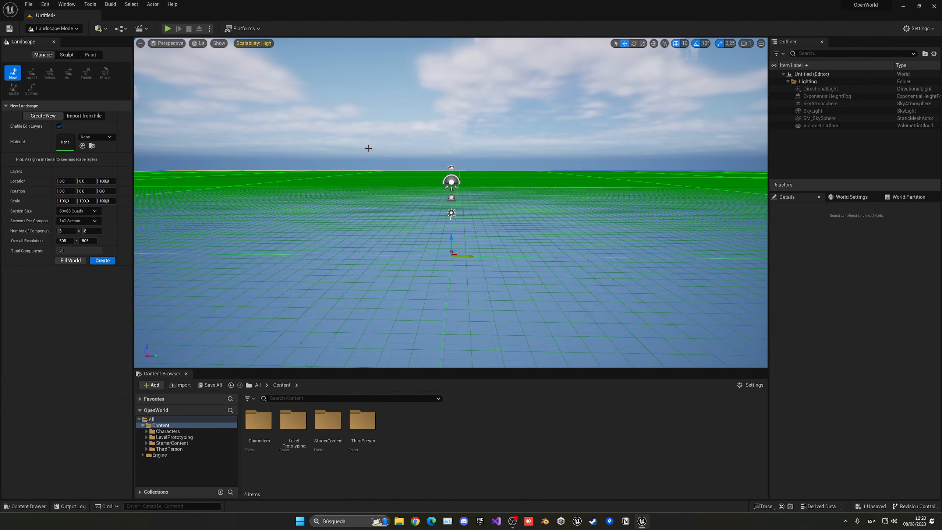
pyautogui.press('s')
pyautogui.moveTo(388, 158); pyautogui.dragTo(395, 163, button='right')
pyautogui.scroll(1, 395, 163)
pyautogui.press('s')
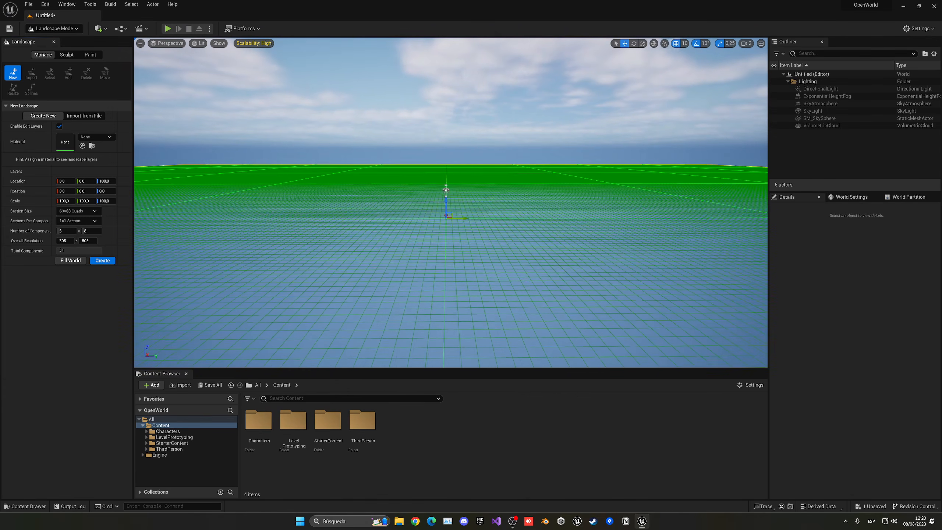
pyautogui.press('s')
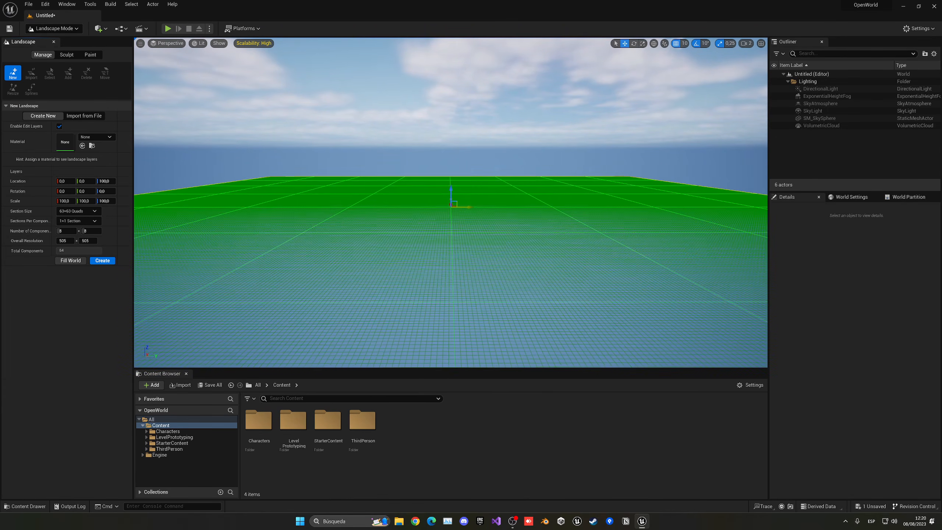
pyautogui.moveTo(395, 163); pyautogui.dragTo(391, 189, button='right')
pyautogui.press('s')
pyautogui.scroll(3, 391, 200)
# - Set Section Size to 127×127 quads and create the 1017×1017 landscape
pyautogui.click(82, 211)
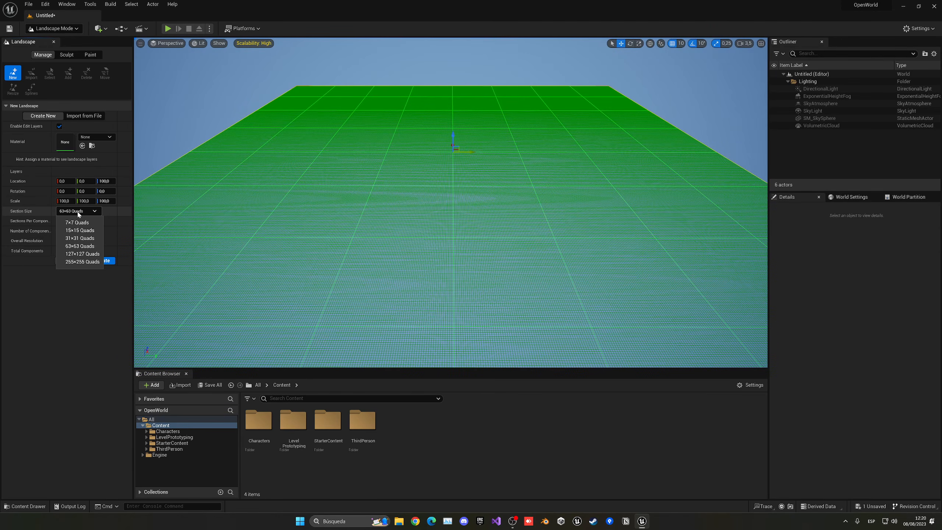
pyautogui.click(73, 256)
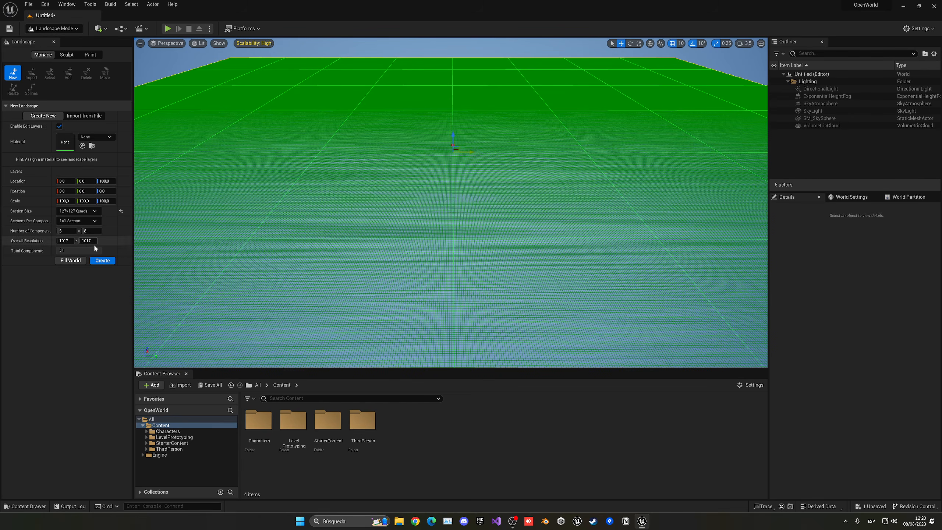
pyautogui.click(103, 261)
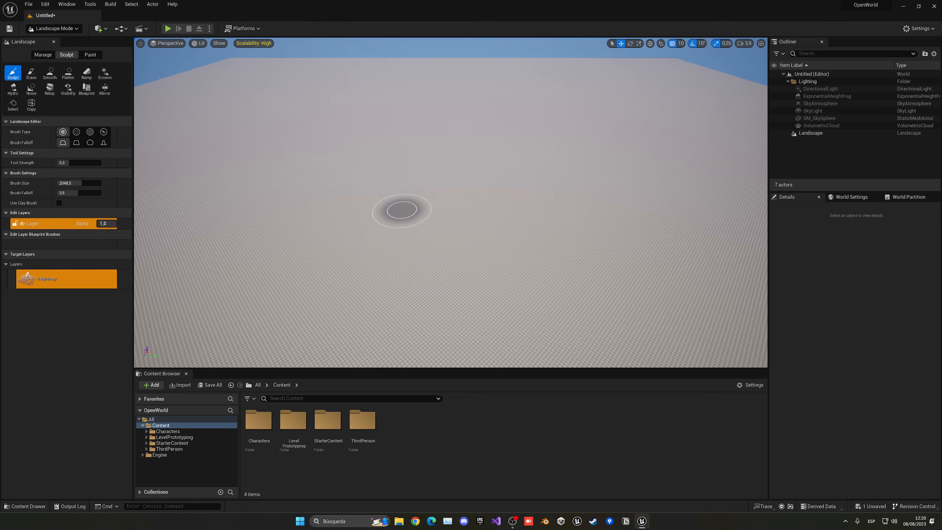
# - Fly over the new landscape and browse the Manage and Paint tools before returning to Sculpt
pyautogui.press('w')
pyautogui.moveTo(425, 188); pyautogui.dragTo(426, 159, button='right')
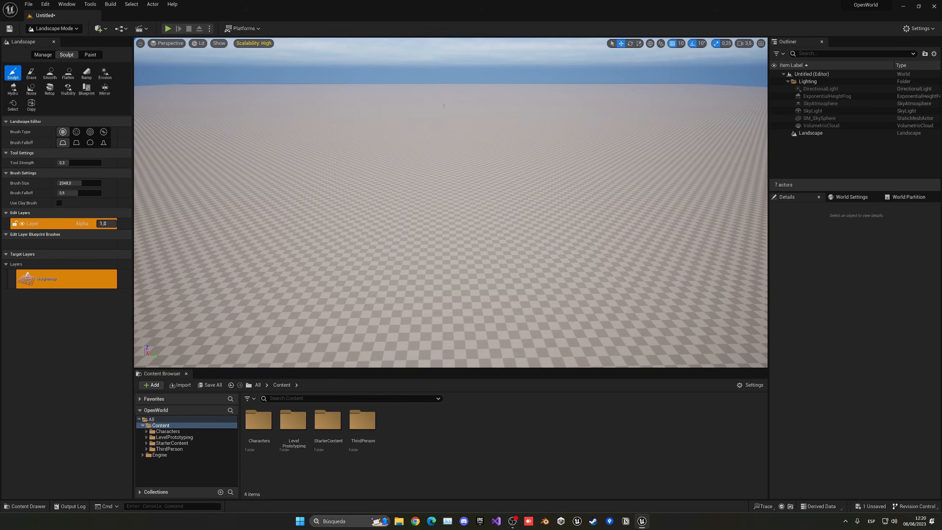
pyautogui.moveTo(461, 105); pyautogui.dragTo(390, 140, button='right')
pyautogui.press('s')
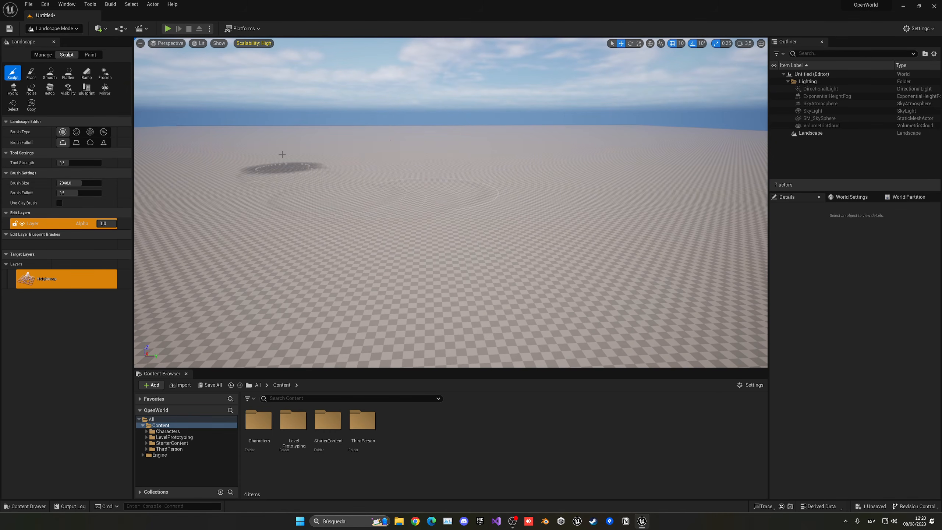
pyautogui.press('s')
pyautogui.moveTo(573, 175)
pyautogui.mouseDown(button='right')
pyautogui.moveTo(574, 191)
pyautogui.moveTo(572, 181)
pyautogui.mouseUp(button='right')
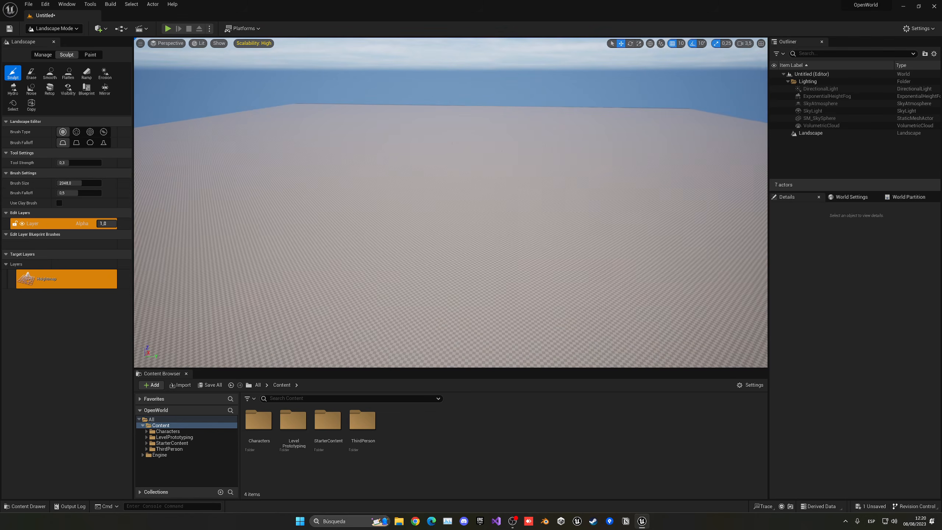
pyautogui.click(45, 55)
pyautogui.click(73, 56)
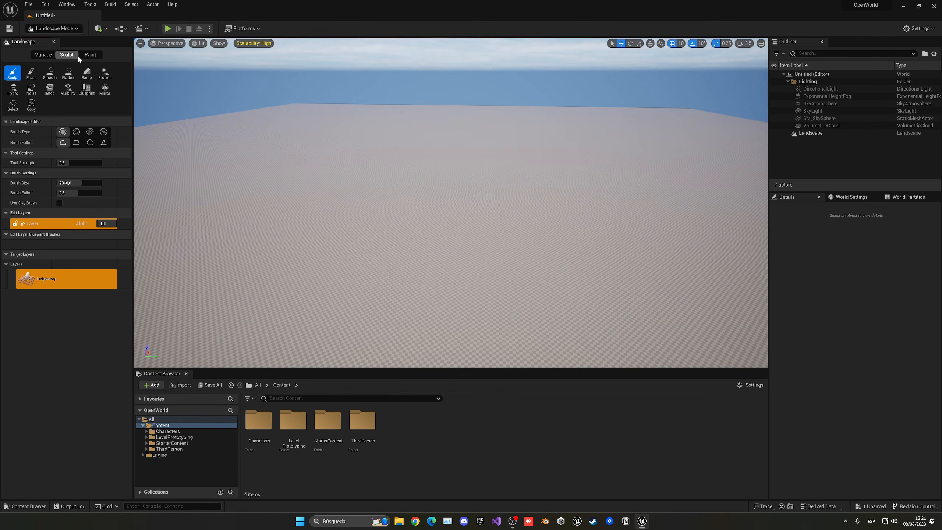
pyautogui.click(90, 56)
pyautogui.click(66, 56)
# - Pick the Blueprint sculpt tool with CustomBrush_MaterialOnly as its brush
pyautogui.click(86, 89)
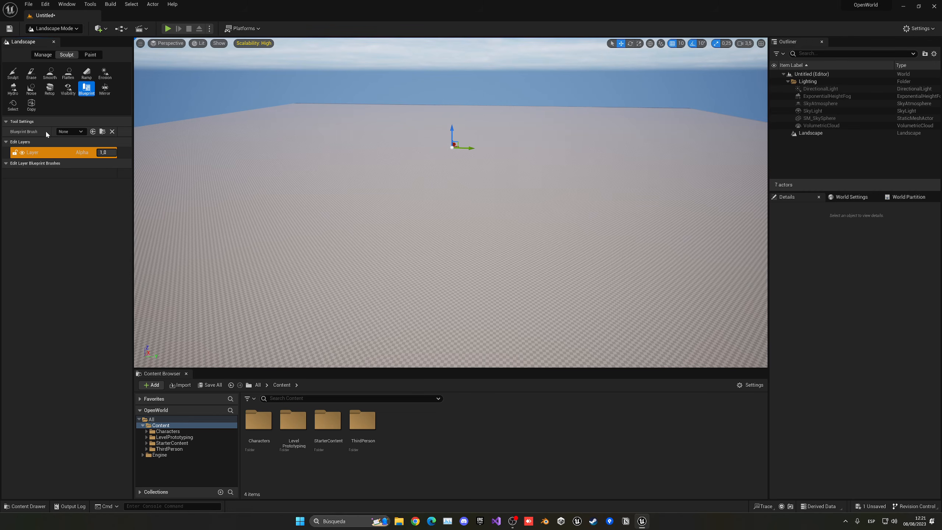
pyautogui.click(69, 132)
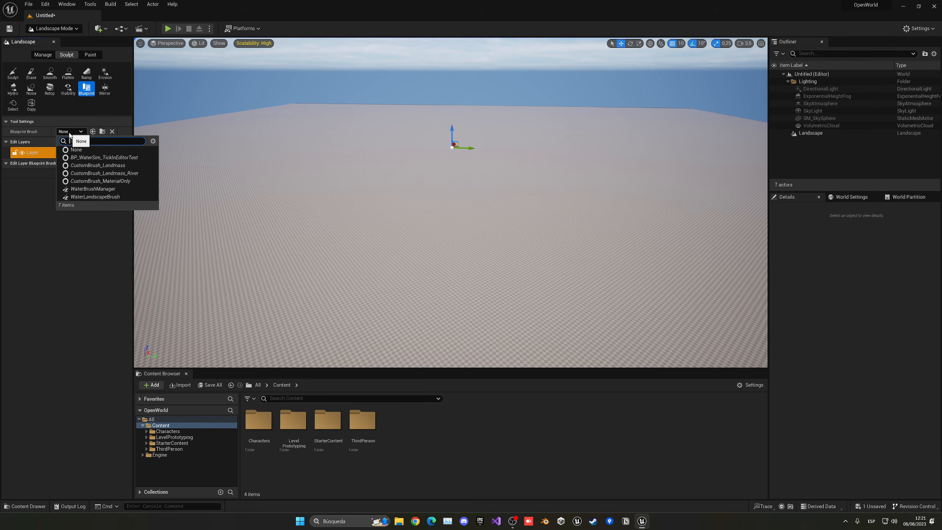
pyautogui.click(121, 181)
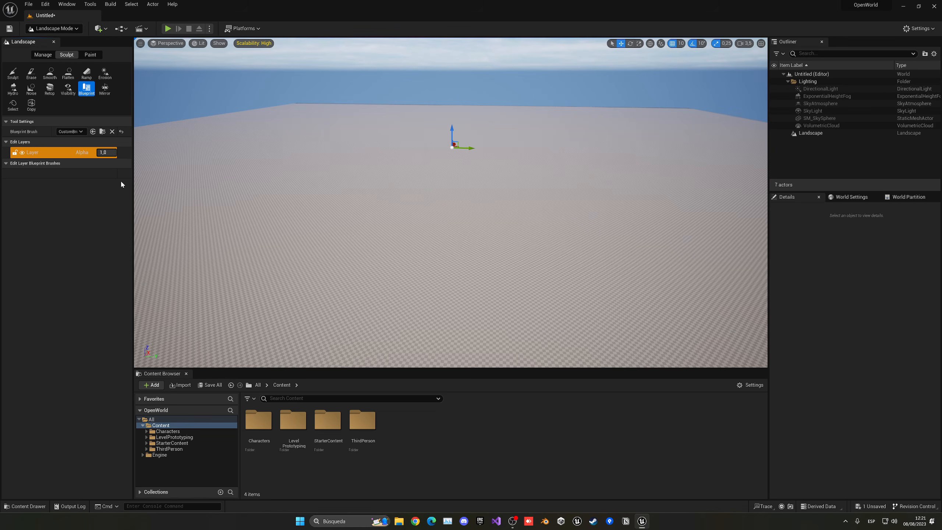
# - Rename the default edit layer to Main
pyautogui.rightClick(31, 155)
pyautogui.click(54, 178)
pyautogui.write('Main')
pyautogui.press('Return')
# - Create a new edit layer above Main and name it Mountains
pyautogui.rightClick(43, 154)
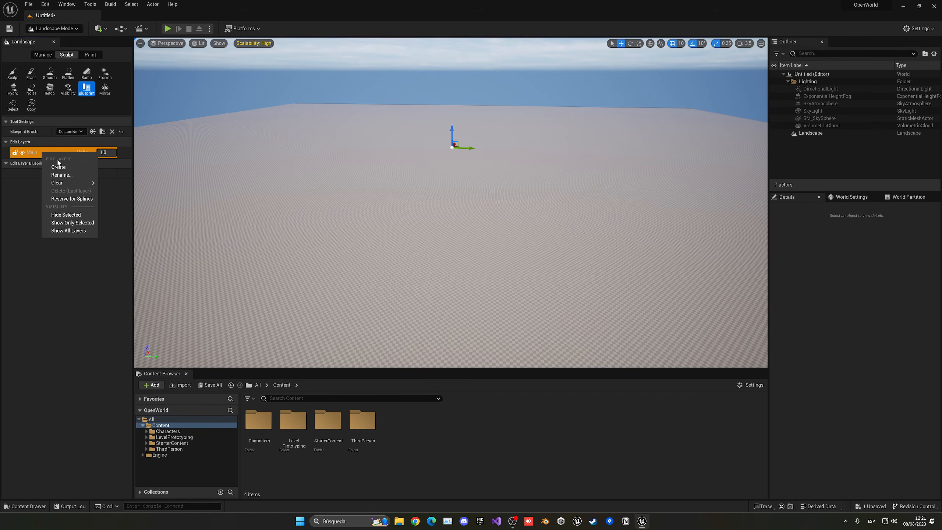
pyautogui.click(61, 169)
pyautogui.rightClick(42, 159)
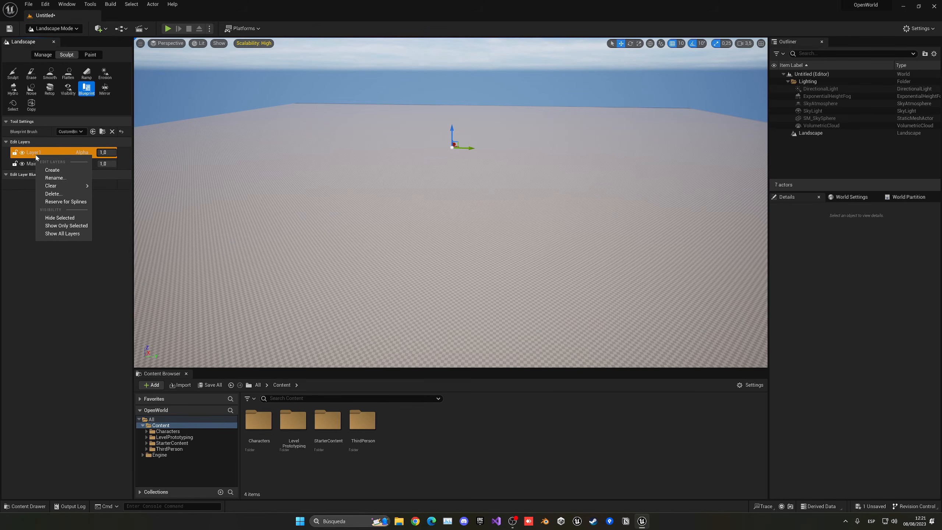
pyautogui.click(59, 177)
pyautogui.write('Mountains')
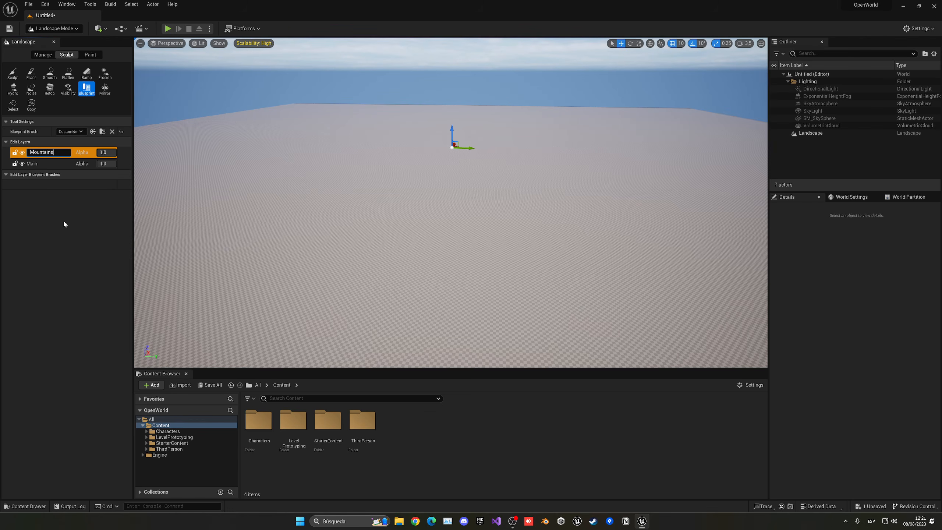
pyautogui.press('Return')
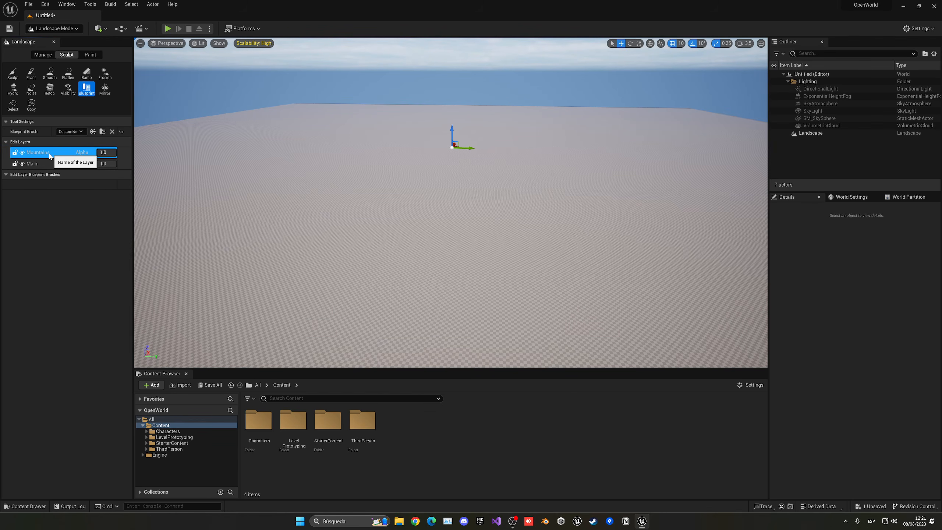
pyautogui.moveTo(406, 187); pyautogui.dragTo(407, 189, button='right')
pyautogui.press('w')
pyautogui.press('w')
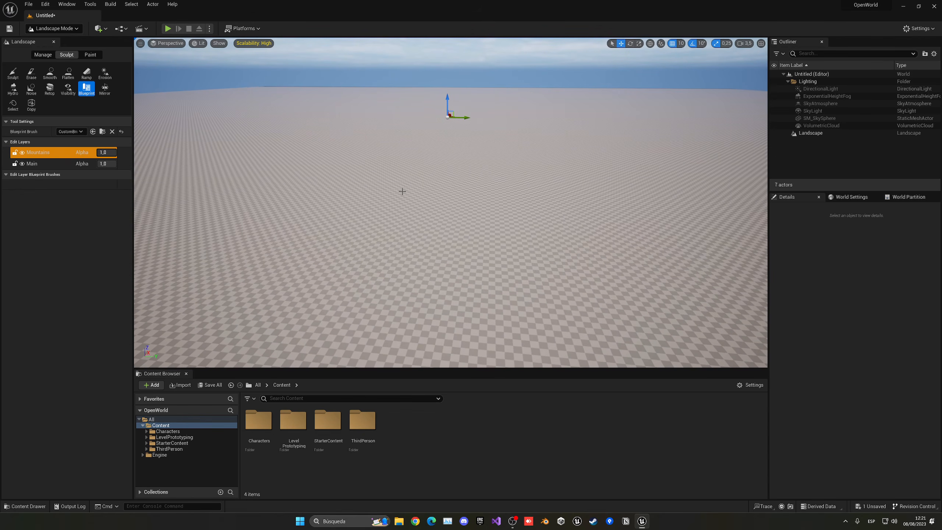
# - Place a CustomBrush_MaterialOnly brush on the landscape, raising rolling hills
pyautogui.click(435, 173)
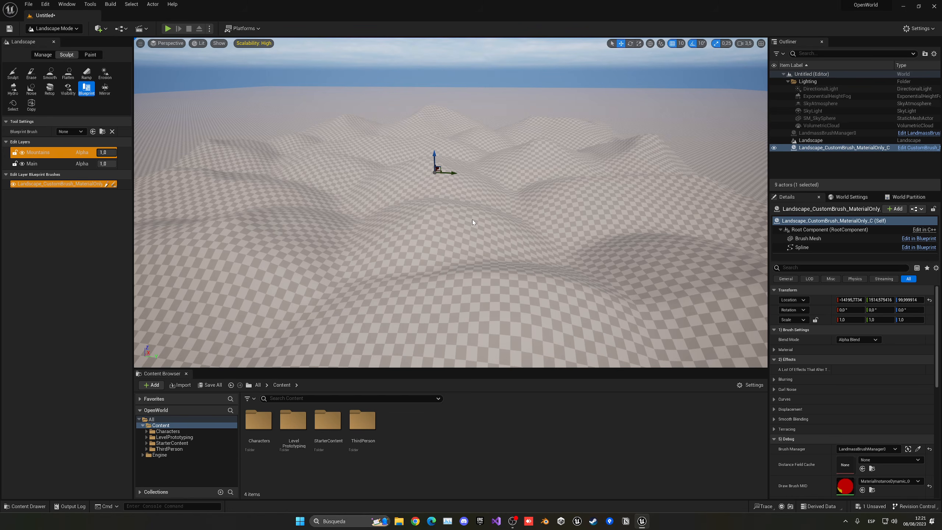
pyautogui.press('a')
pyautogui.moveTo(408, 206); pyautogui.dragTo(408, 206, button='right')
pyautogui.press('s')
# - Fly around and above the new hills to inspect the terrain
pyautogui.press('d')
pyautogui.press('d')
pyautogui.moveTo(467, 249); pyautogui.dragTo(467, 249, button='right')
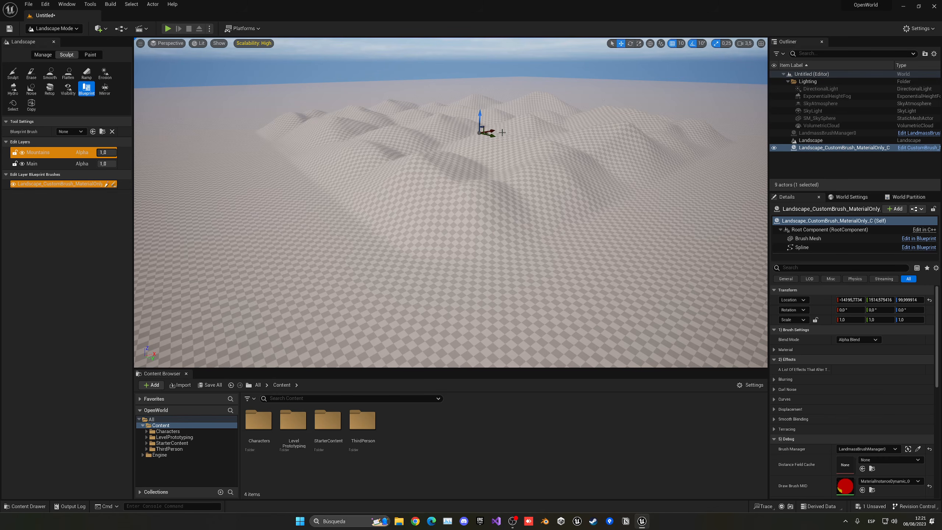
pyautogui.moveTo(581, 133); pyautogui.dragTo(580, 132, button='right')
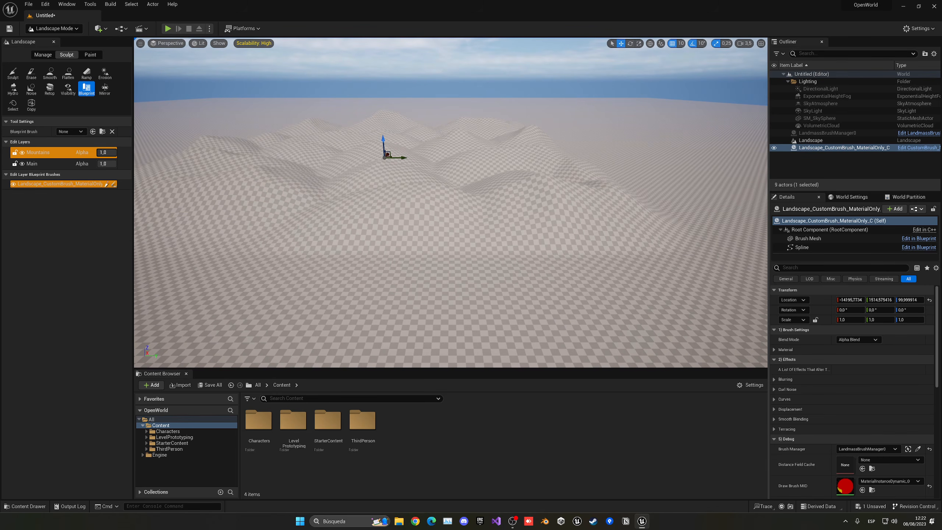
pyautogui.press('w')
pyautogui.moveTo(451, 202); pyautogui.dragTo(451, 202, button='right')
pyautogui.press('s')
pyautogui.press('w')
pyautogui.press('e')
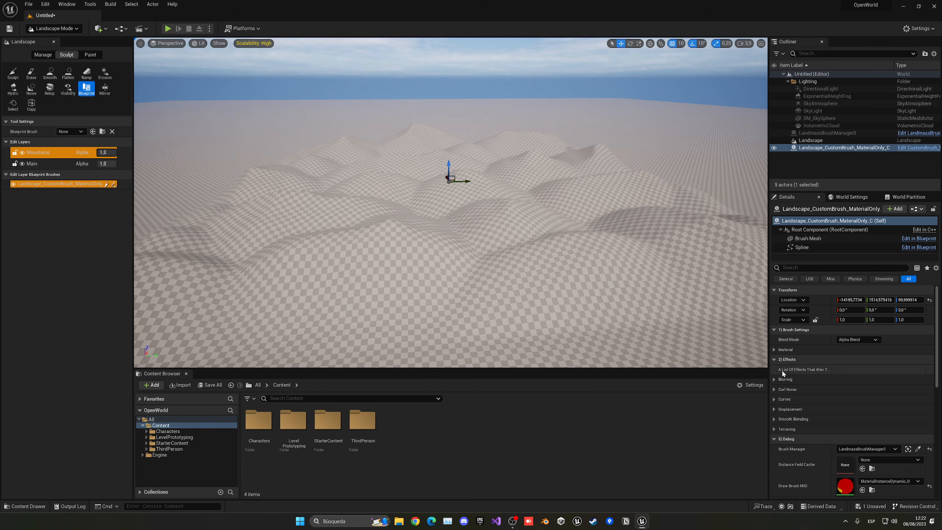
pyautogui.click(775, 349)
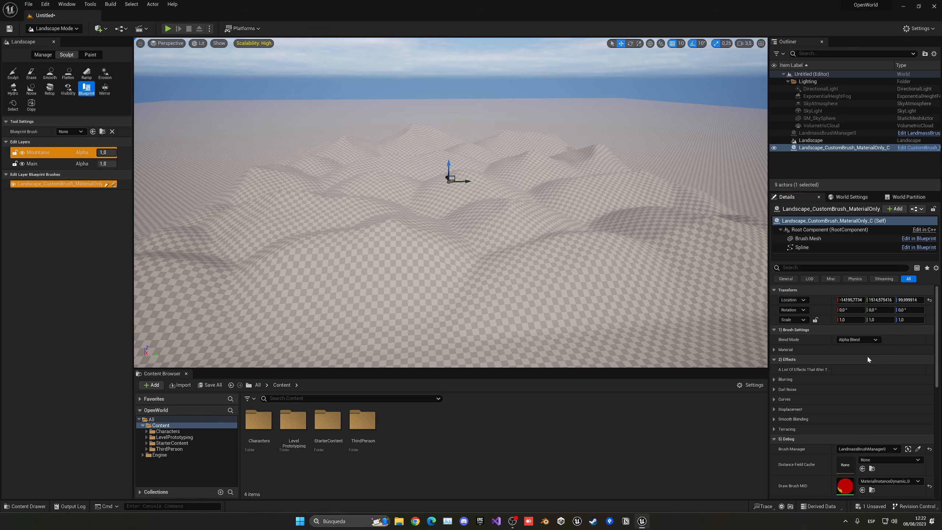
# - Search the Brush Material picker for noise and choose GenNoise_02_Voronoi
pyautogui.click(866, 360)
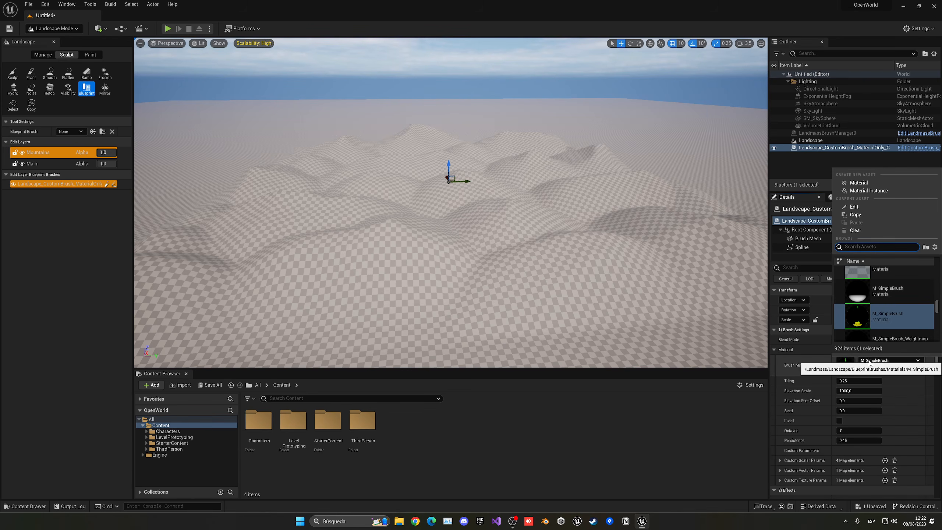
pyautogui.write('noise')
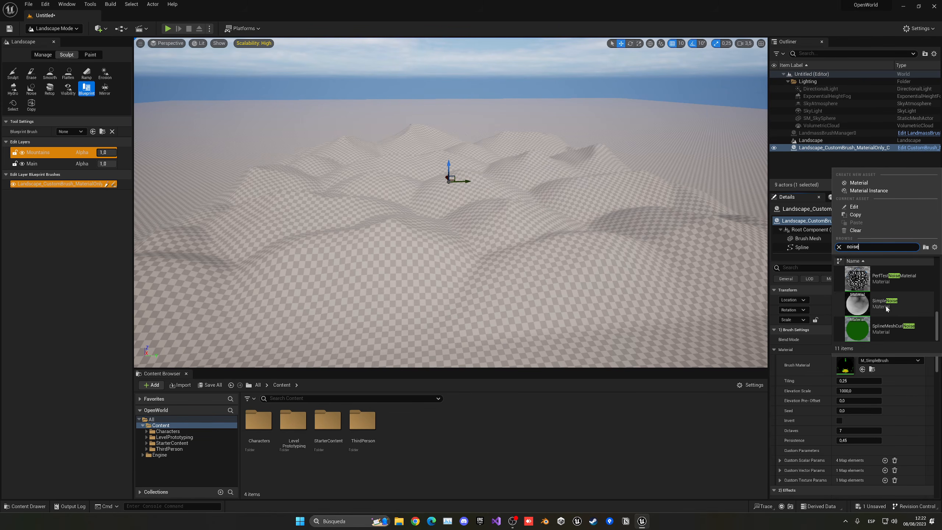
pyautogui.scroll(-2, 886, 308)
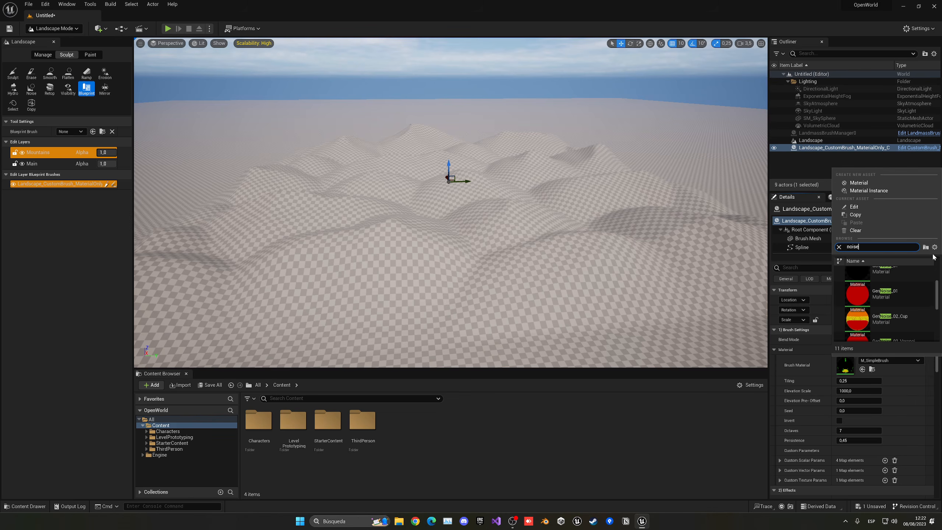
pyautogui.click(934, 248)
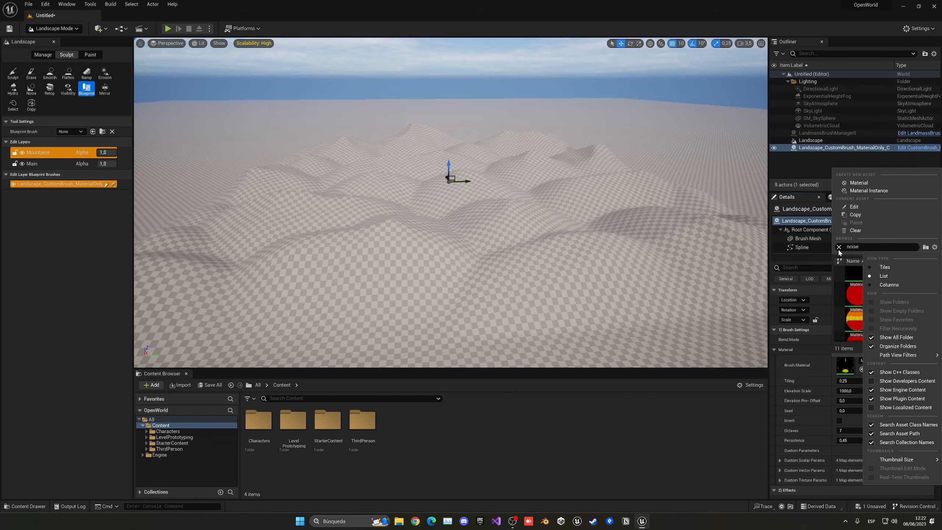
pyautogui.click(935, 247)
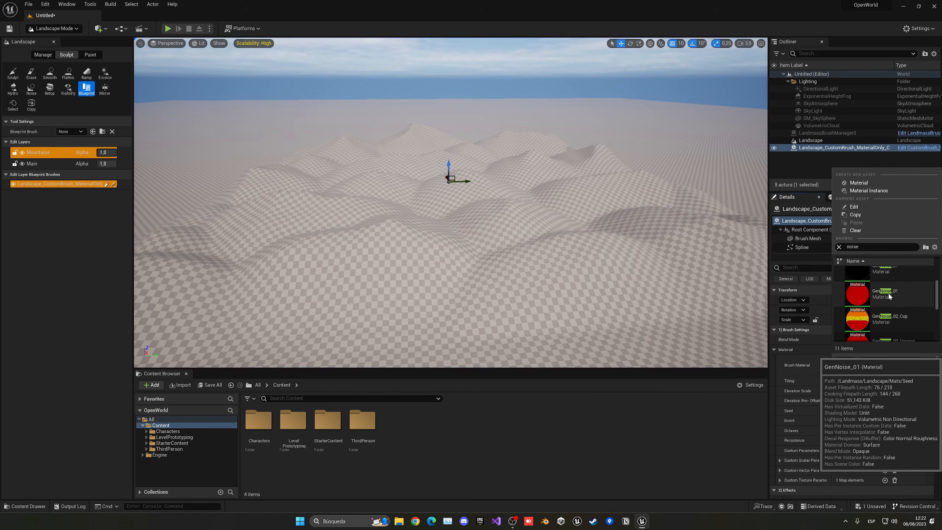
pyautogui.scroll(-1, 889, 296)
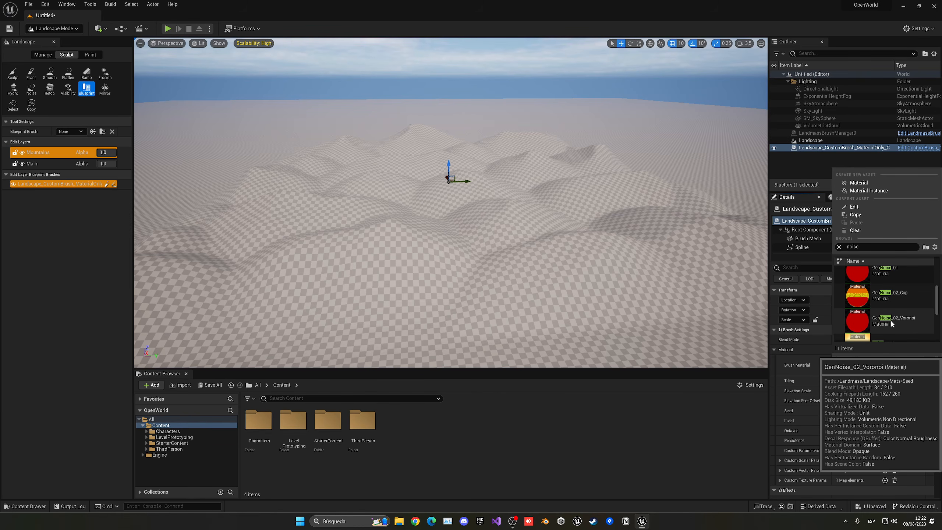
pyautogui.click(906, 323)
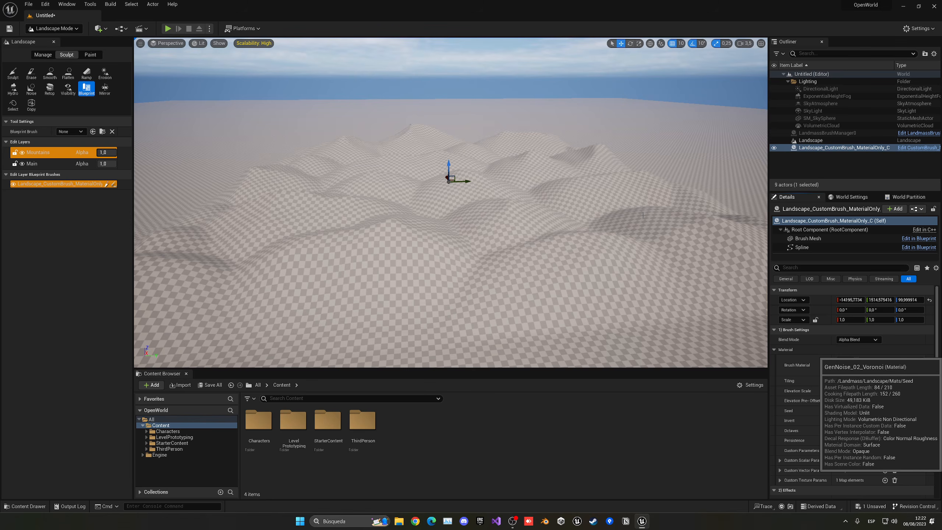
# - Set the brush's Elevation Scale to 5000 and look over the raised terrain
pyautogui.moveTo(451, 202); pyautogui.dragTo(449, 178, button='right')
pyautogui.moveTo(378, 174); pyautogui.dragTo(411, 179, button='right')
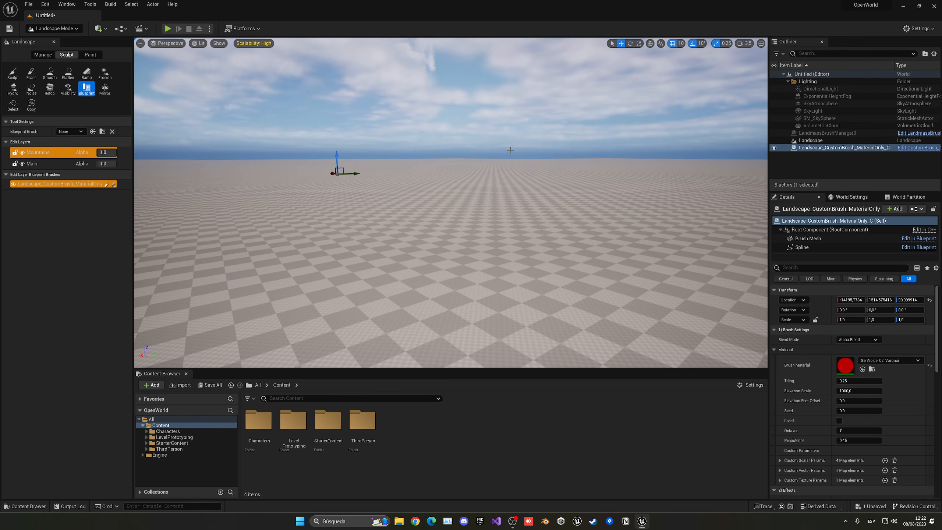
pyautogui.moveTo(510, 149); pyautogui.dragTo(489, 153, button='right')
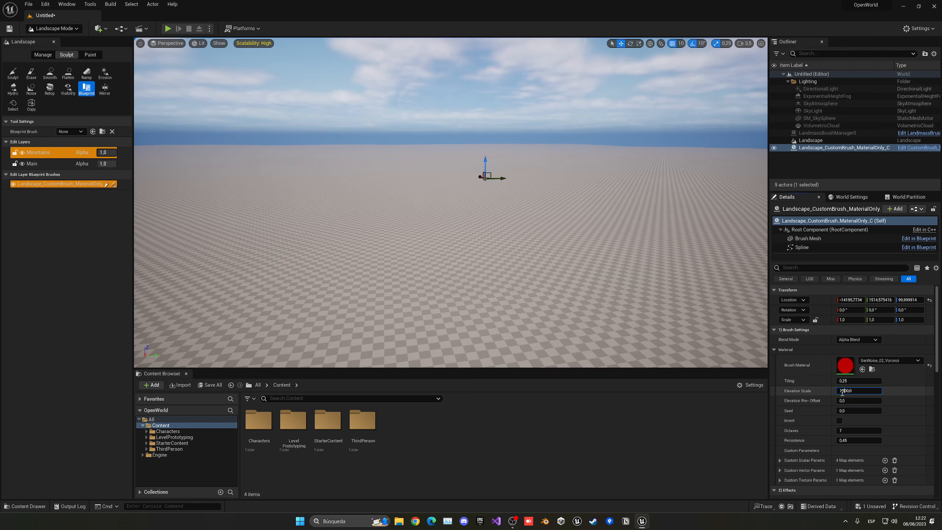
pyautogui.press('Return')
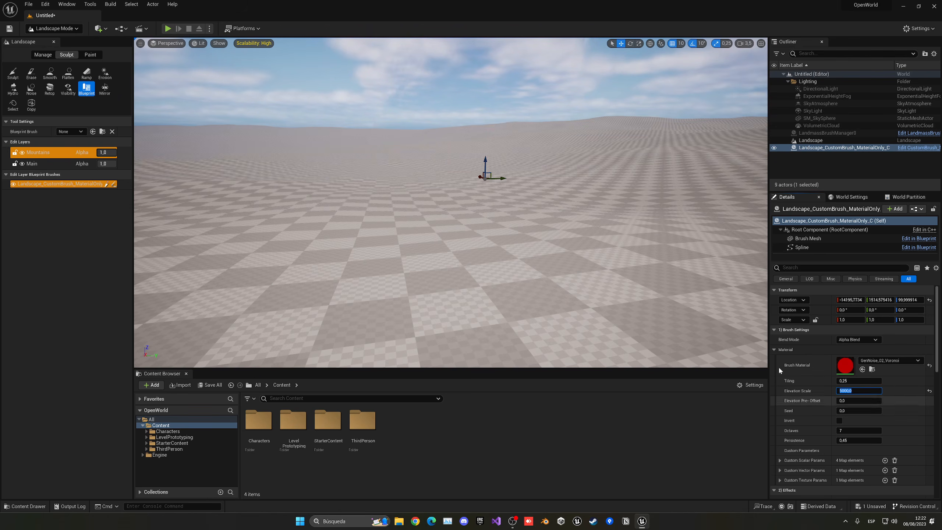
pyautogui.moveTo(608, 260)
pyautogui.mouseDown(button='right')
pyautogui.moveTo(596, 259)
pyautogui.moveTo(622, 260)
pyautogui.mouseUp(button='right')
pyautogui.press('a')
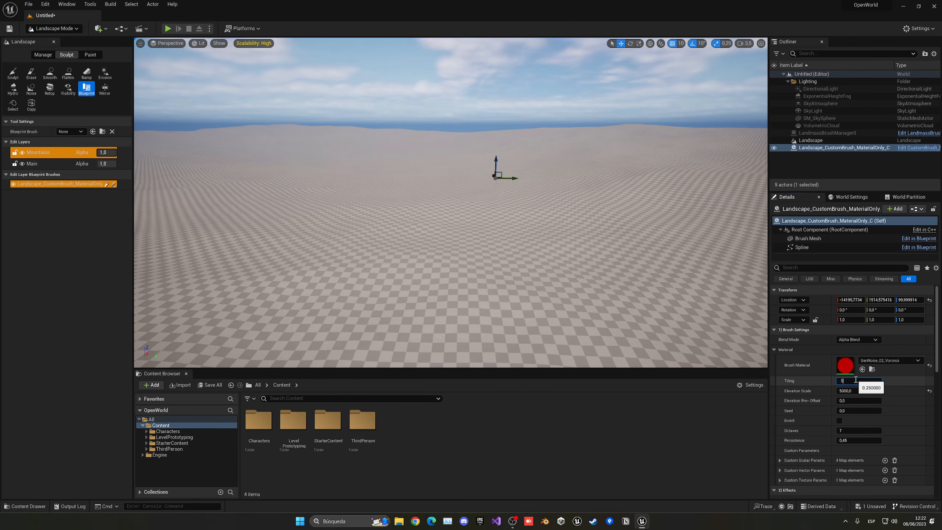
# - Try Tiling 0.1, 0.5 and 0.7, then settle on Elevation Scale 7000 and Tiling 0.5
pyautogui.click(855, 379)
pyautogui.write('.1')
pyautogui.press('Return')
pyautogui.write('.5')
pyautogui.press('Return')
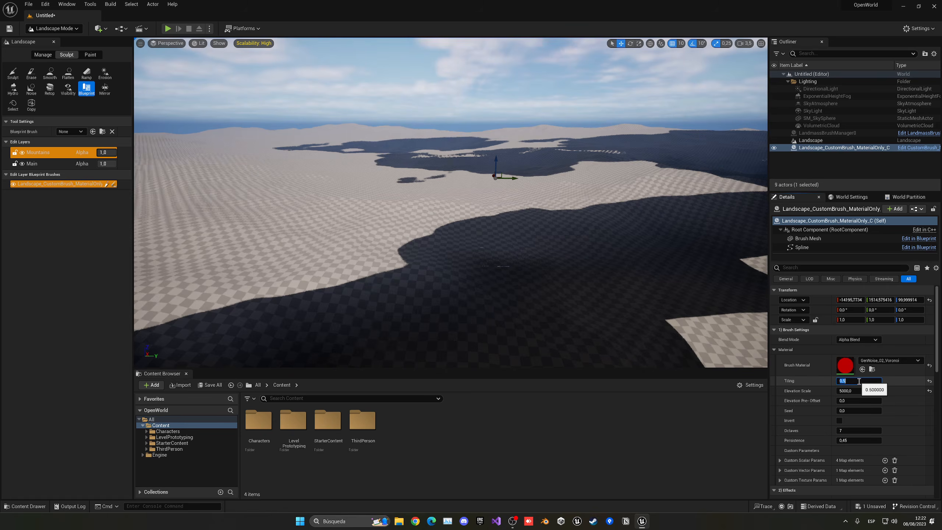
pyautogui.write('.')
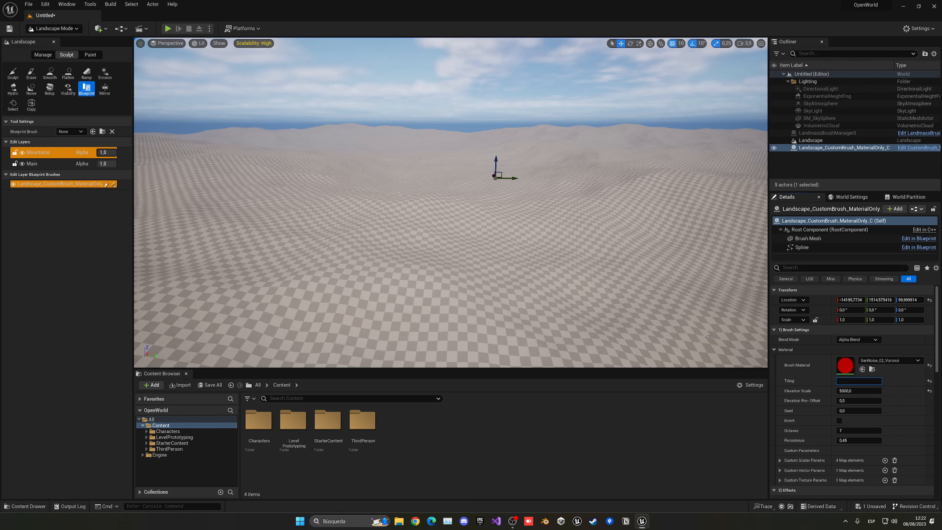
pyautogui.write('7')
pyautogui.press('Return')
pyautogui.click(845, 391)
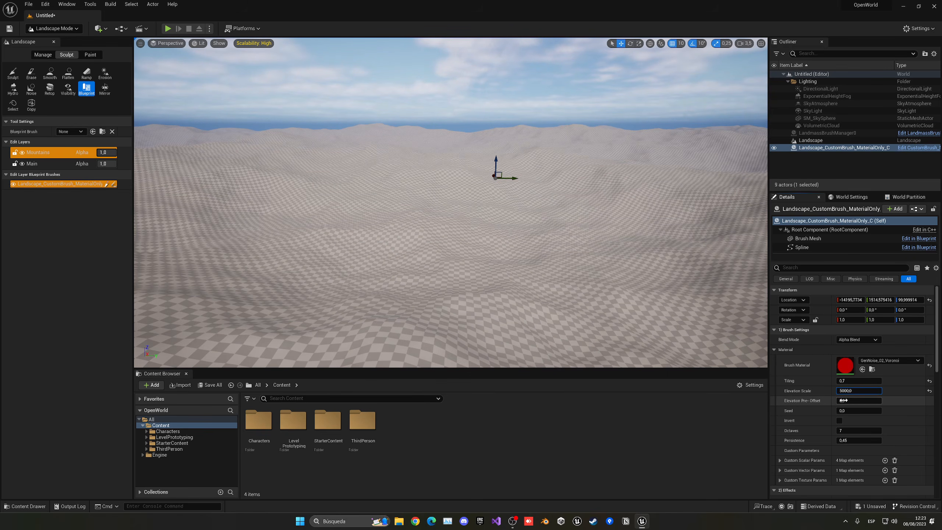
pyautogui.write('7')
pyautogui.press('Return')
pyautogui.click(849, 381)
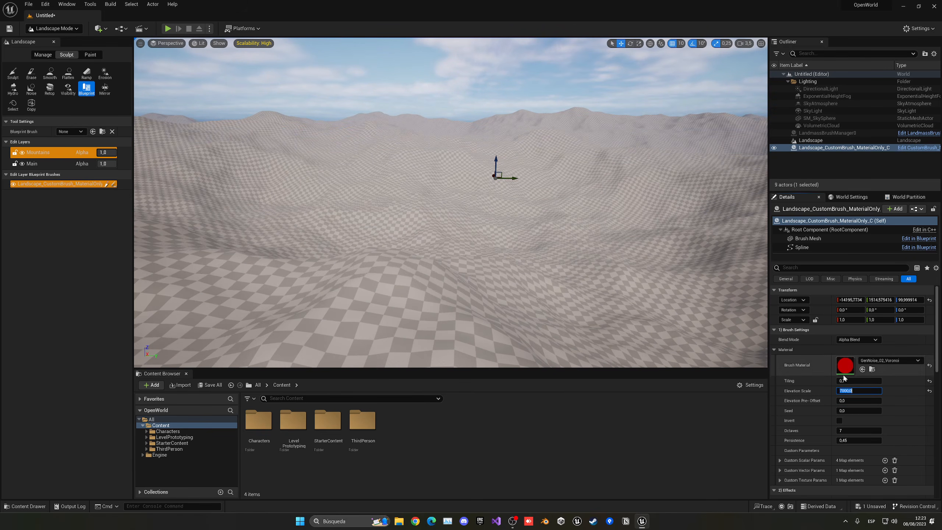
pyautogui.write('.5')
pyautogui.press('Return')
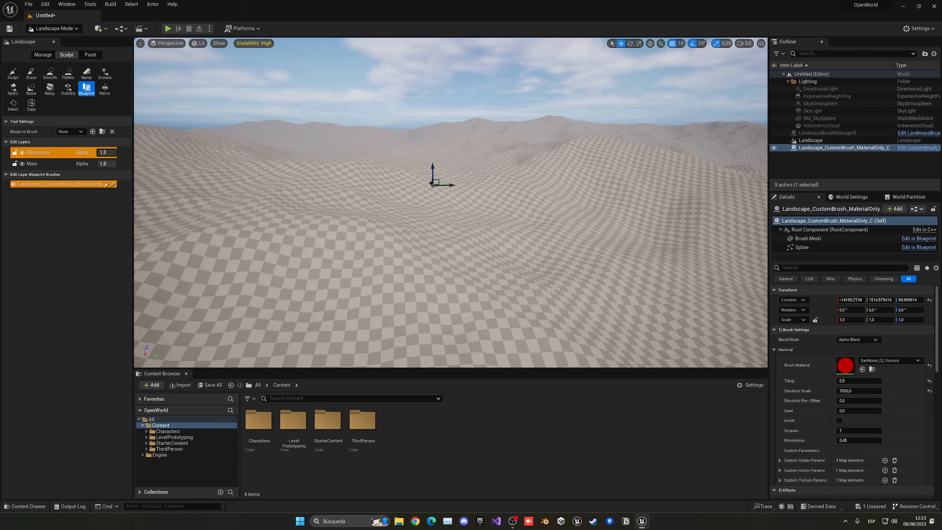
# - Fly over the landscape to inspect the broad hills against the sea horizon
pyautogui.moveTo(492, 179); pyautogui.dragTo(516, 167, button='right')
pyautogui.scroll(3, 506, 176)
pyautogui.press('s')
pyautogui.press('w')
pyautogui.press('s')
pyautogui.press('w')
pyautogui.moveTo(479, 202); pyautogui.dragTo(398, 205, button='right')
pyautogui.press('s')
pyautogui.scroll(1, 373, 206)
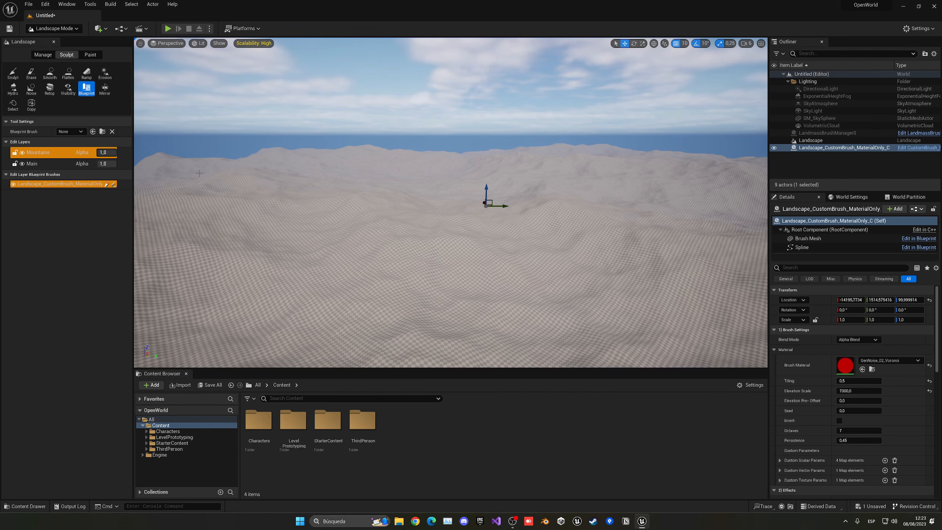
# - Add a Water edit layer above Mountains and switch back to Selection Mode
pyautogui.click(63, 157)
pyautogui.rightClick(58, 157)
pyautogui.click(66, 160)
pyautogui.rightClick(38, 155)
pyautogui.click(58, 177)
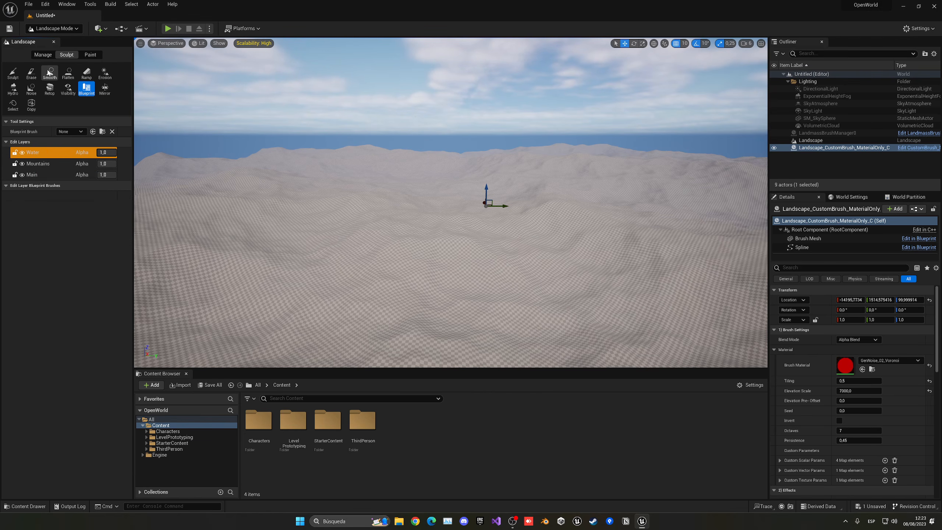
pyautogui.click(48, 29)
pyautogui.click(45, 37)
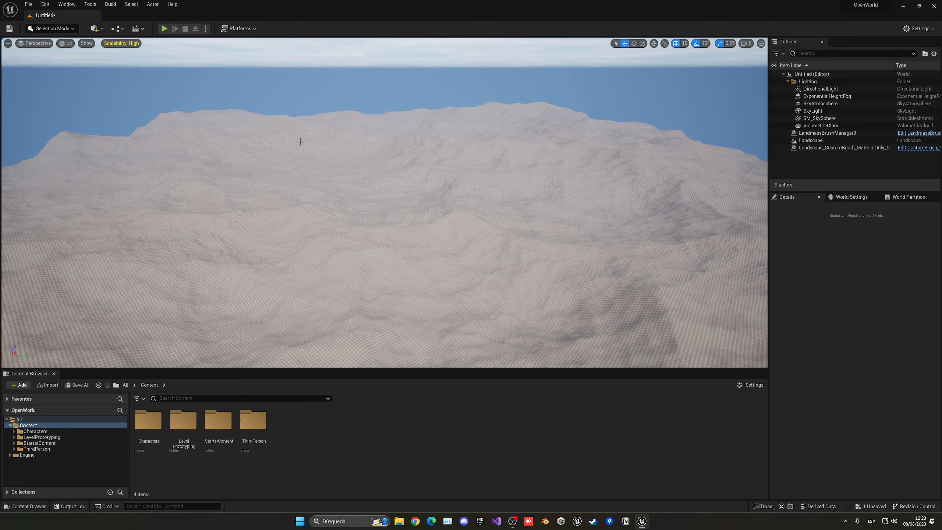
pyautogui.hotkey('ctrl', 's')
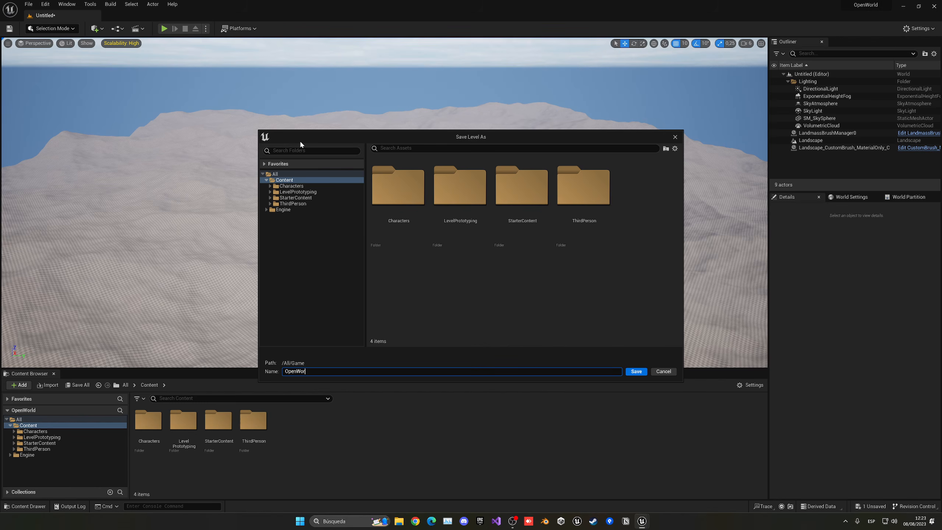
pyautogui.press('Return')
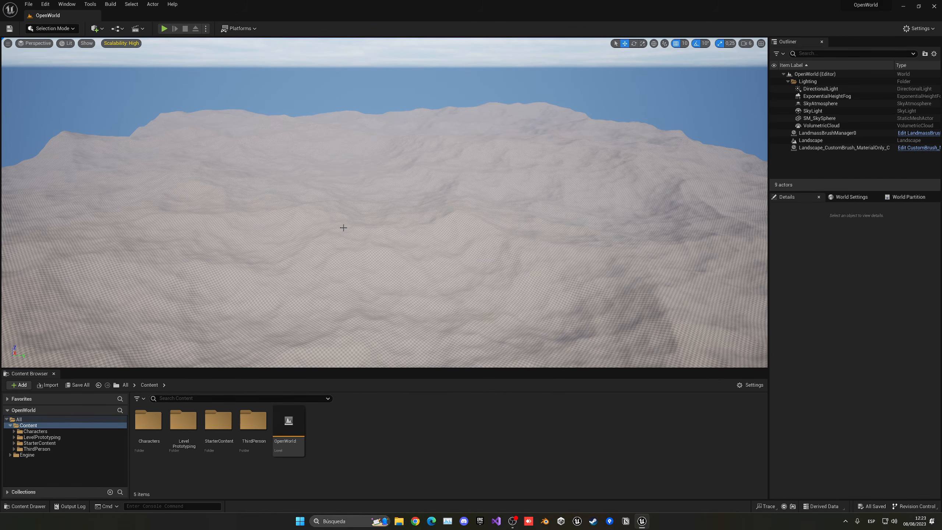
# - Search Quick Add's classes for water and drag a Water Body Ocean around the landscape
pyautogui.click(98, 32)
pyautogui.moveTo(123, 147)
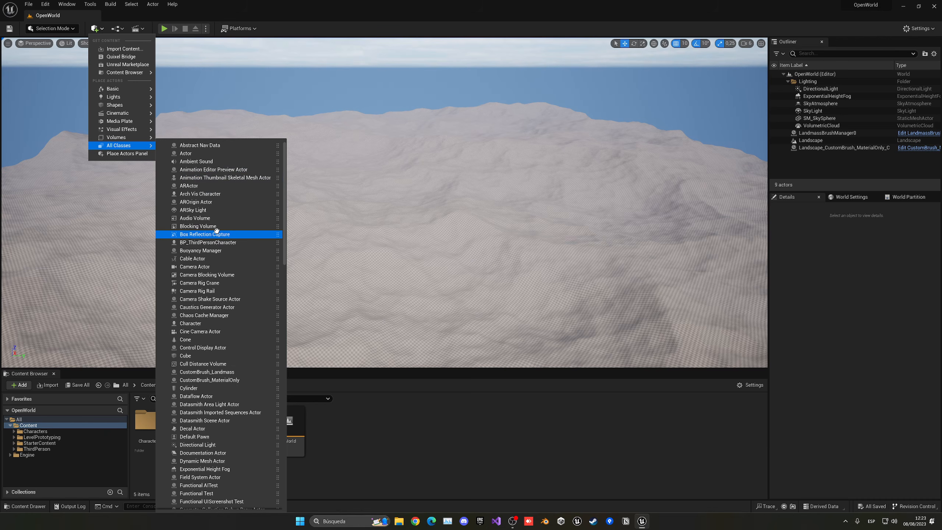
pyautogui.write('water')
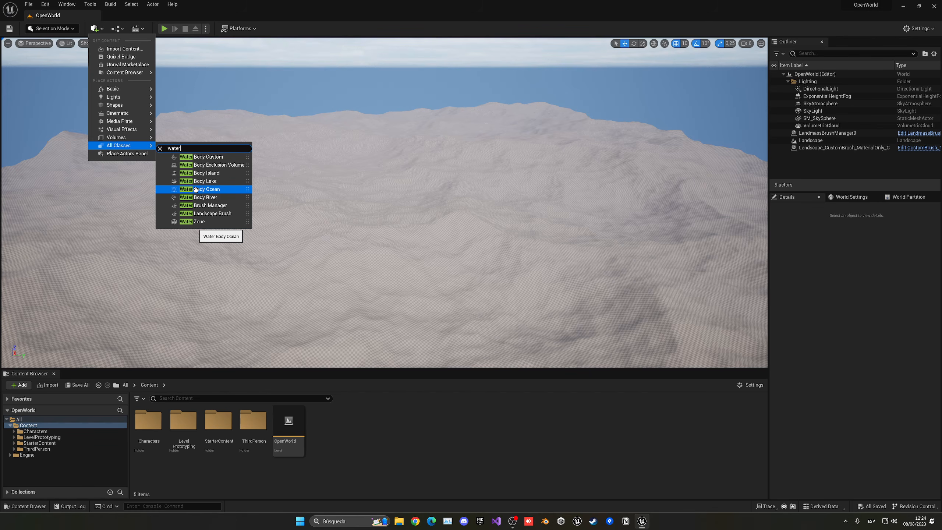
pyautogui.moveTo(196, 189); pyautogui.dragTo(409, 197)
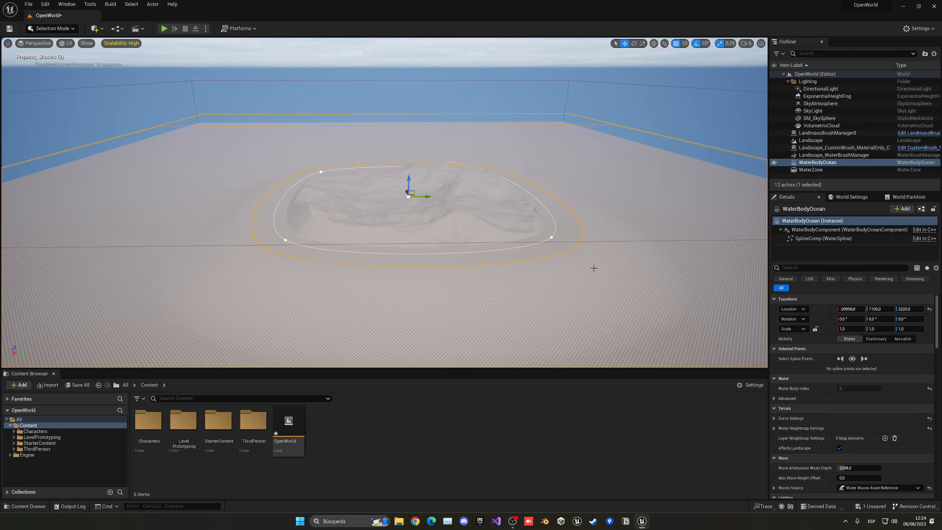
pyautogui.moveTo(593, 268)
pyautogui.mouseDown(button='right')
pyautogui.moveTo(623, 278)
pyautogui.moveTo(582, 282)
pyautogui.moveTo(599, 268)
pyautogui.mouseUp(button='right')
# - Select an ocean shoreline point and drag it to stretch the island outward
pyautogui.press('w')
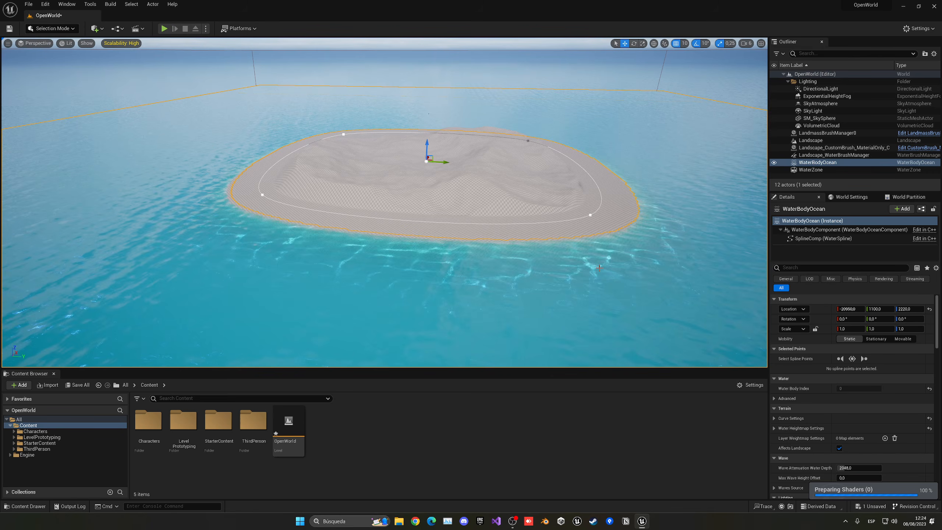
pyautogui.click(263, 195)
pyautogui.press('s')
pyautogui.moveTo(263, 195); pyautogui.dragTo(315, 153, button='right')
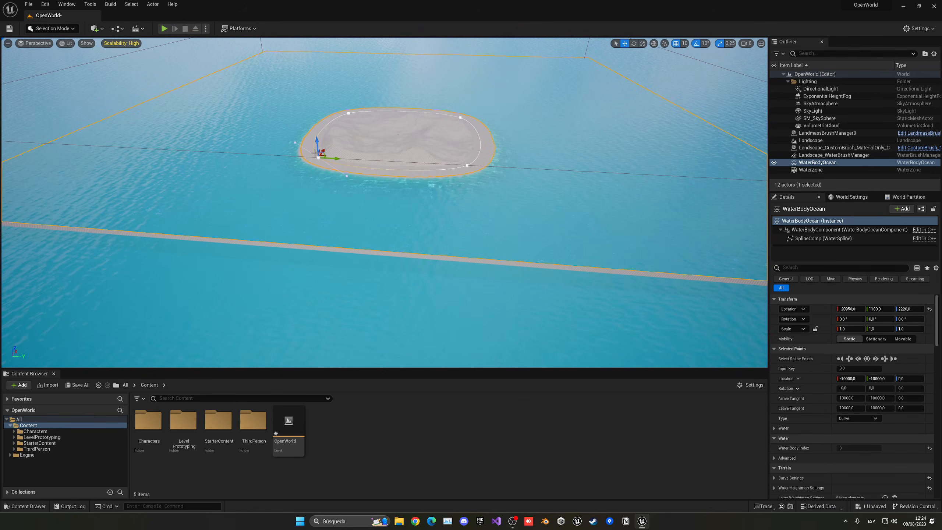
pyautogui.moveTo(337, 159); pyautogui.dragTo(69, 166)
pyautogui.press('a')
pyautogui.moveTo(69, 165); pyautogui.dragTo(243, 159, button='right')
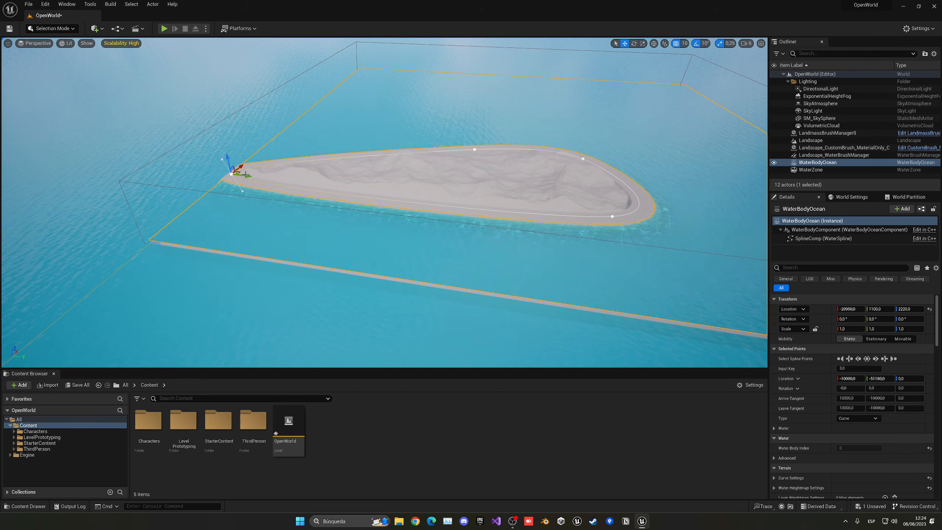
# - Shorten and widen the island's end, then push its far tip well outward
pyautogui.moveTo(274, 182); pyautogui.dragTo(247, 213)
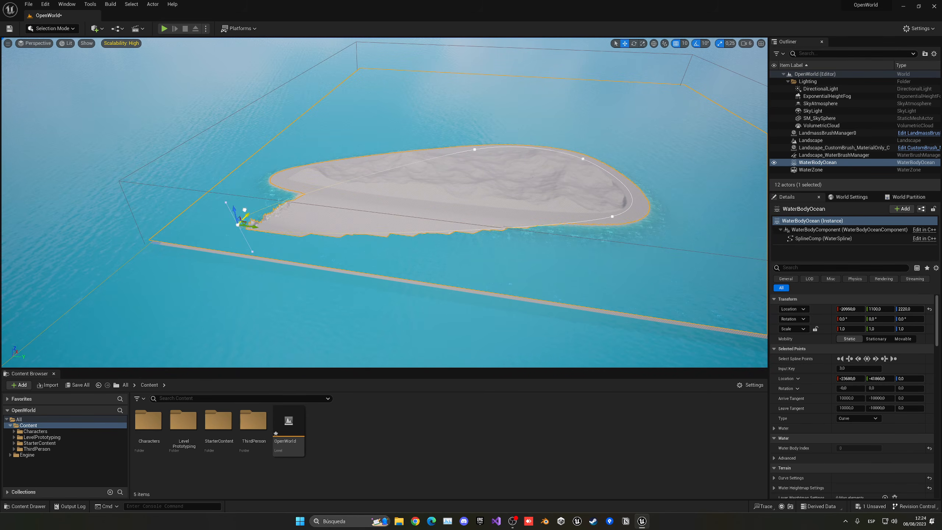
pyautogui.moveTo(184, 310); pyautogui.dragTo(319, 310, button='right')
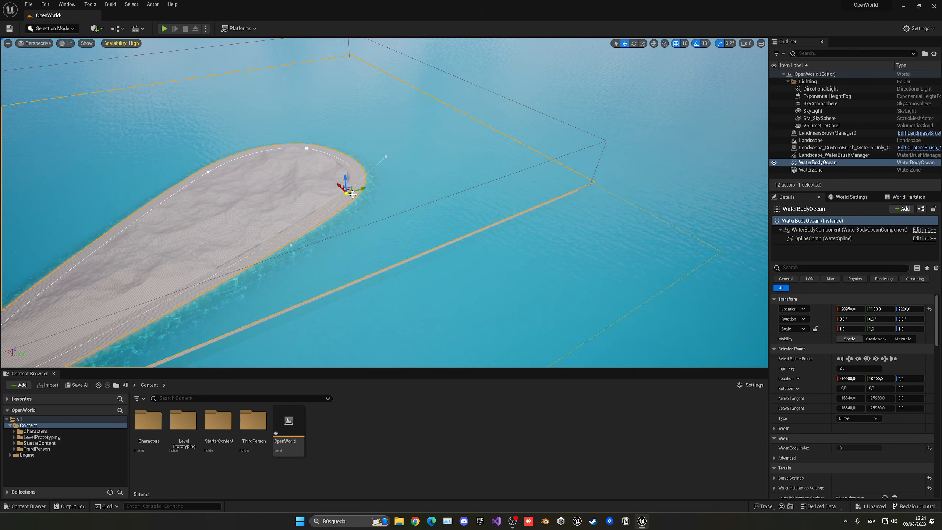
pyautogui.moveTo(346, 193); pyautogui.dragTo(563, 177)
pyautogui.moveTo(418, 194); pyautogui.dragTo(360, 178, button='right')
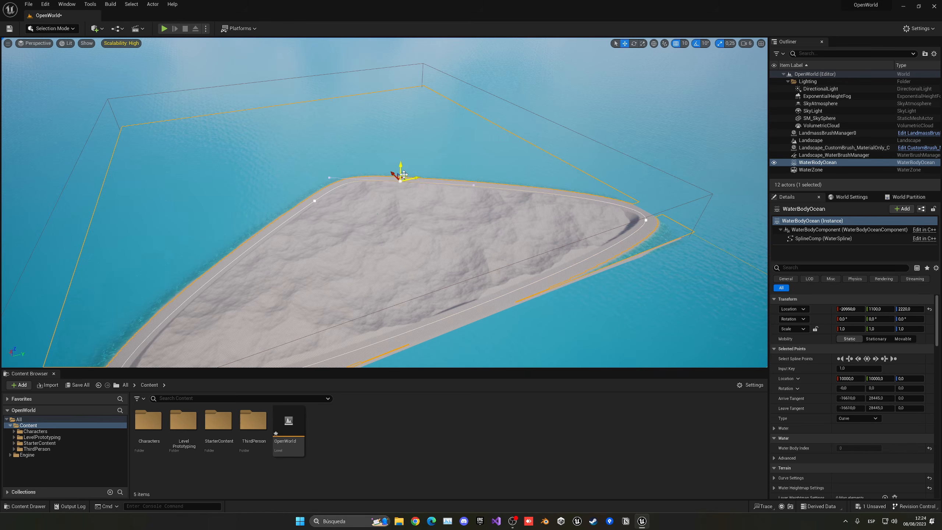
pyautogui.moveTo(394, 176); pyautogui.dragTo(422, 92)
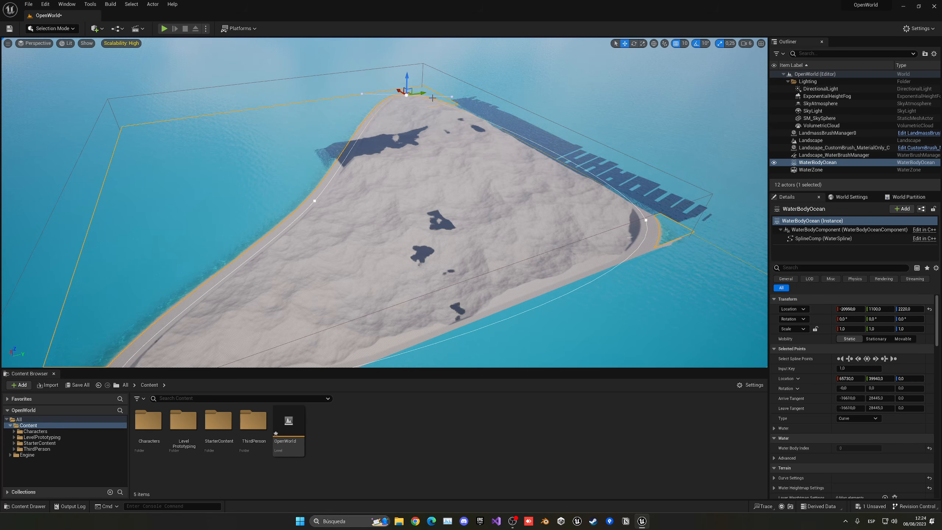
pyautogui.moveTo(421, 96); pyautogui.dragTo(386, 96, button='right')
# - Alt-drag the tip to add a new shoreline point and pull it inward into a bay
pyautogui.press('d')
pyautogui.moveTo(423, 223); pyautogui.dragTo(407, 246, button='right')
pyautogui.press('s')
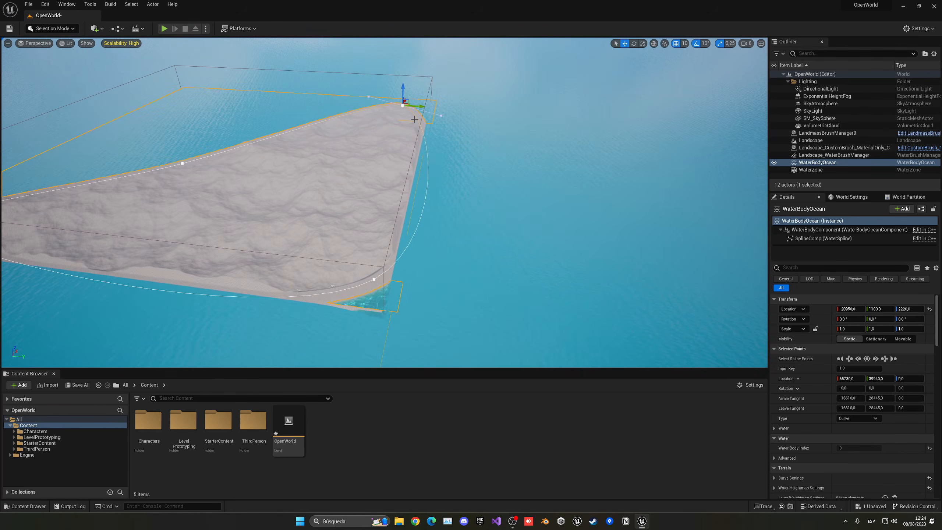
pyautogui.press('d')
pyautogui.moveTo(398, 147)
pyautogui.mouseDown(button='right')
pyautogui.moveTo(371, 158)
pyautogui.moveTo(397, 166)
pyautogui.mouseUp(button='right')
pyautogui.press('d')
pyautogui.press('w')
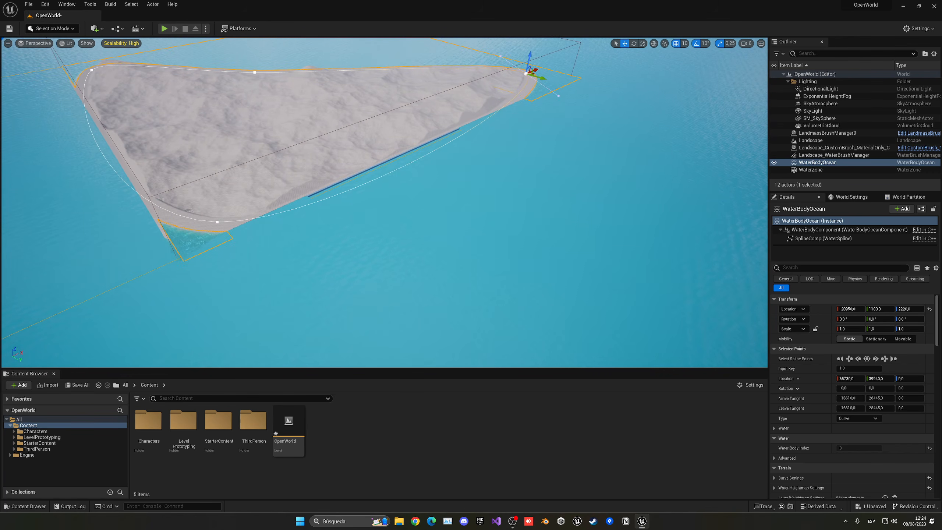
pyautogui.moveTo(499, 116)
pyautogui.mouseDown(button='right')
pyautogui.moveTo(482, 104)
pyautogui.moveTo(503, 106)
pyautogui.mouseUp(button='right')
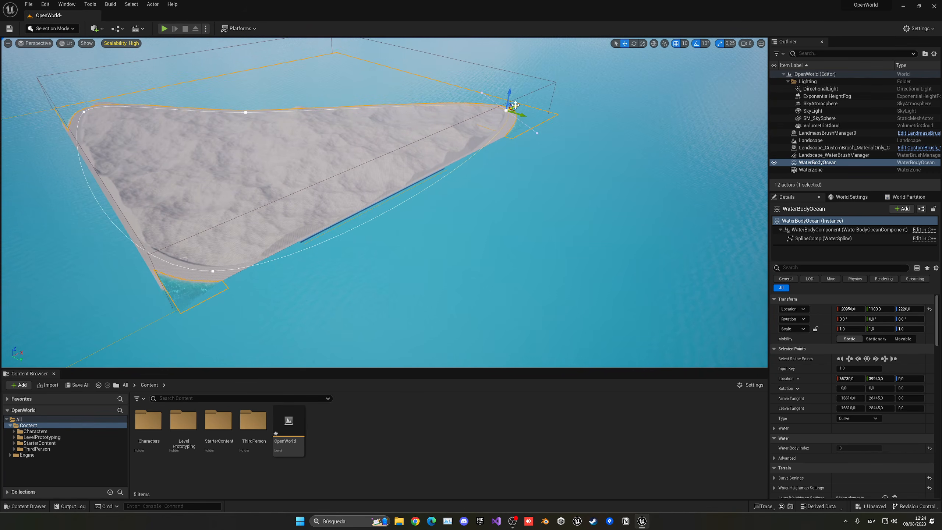
pyautogui.keyDown('alt'); pyautogui.moveTo(515, 105); pyautogui.dragTo(384, 180); pyautogui.keyUp('alt')
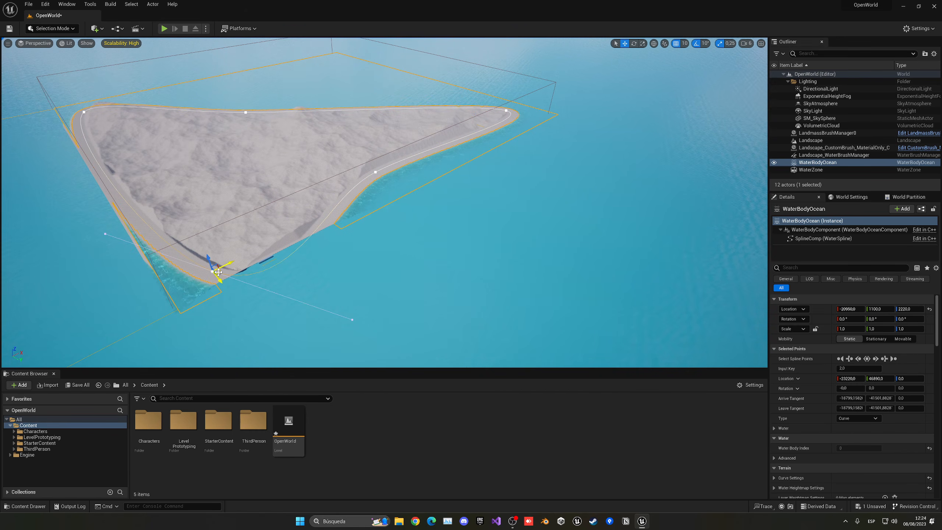
pyautogui.moveTo(218, 272); pyautogui.dragTo(214, 251)
# - Fine-tune the shoreline point's position, leaving it at Y -41200,3828
pyautogui.moveTo(209, 247); pyautogui.dragTo(165, 223, button='right')
pyautogui.moveTo(172, 199); pyautogui.dragTo(188, 192)
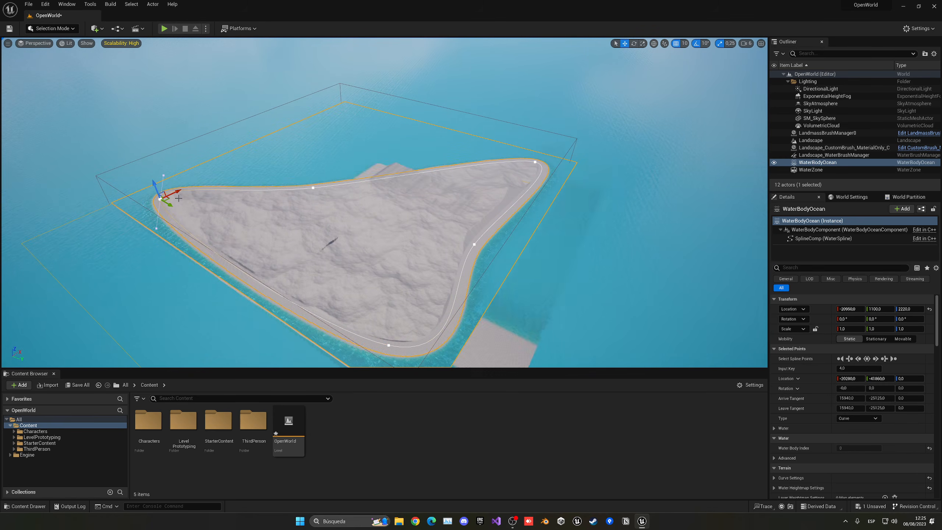
pyautogui.moveTo(287, 203)
pyautogui.mouseDown(button='right')
pyautogui.moveTo(274, 208)
pyautogui.moveTo(287, 203)
pyautogui.mouseUp(button='right')
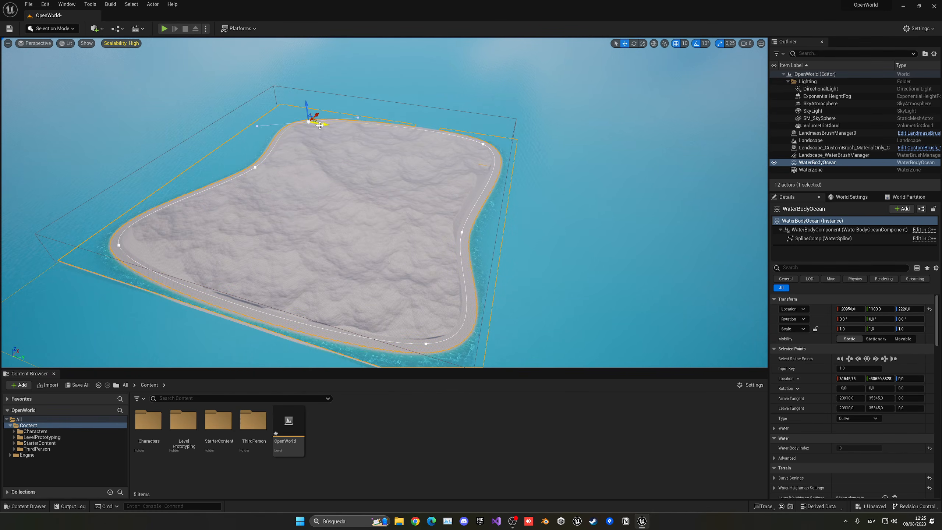
pyautogui.moveTo(370, 158); pyautogui.dragTo(422, 121, button='right')
# - Expand the ocean's curve settings and inspect the water brush manager and landscape brush properties
pyautogui.scroll(1, 438, 144)
pyautogui.scroll(-3, 844, 395)
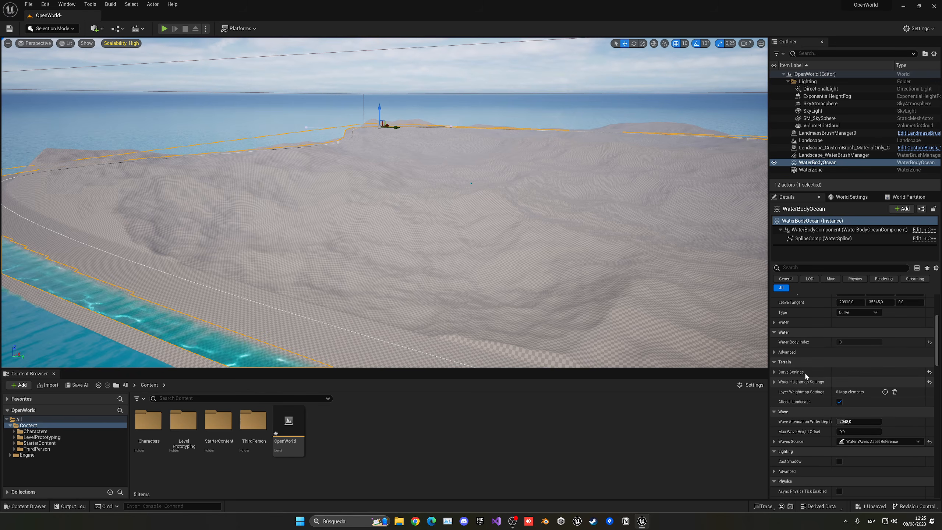
pyautogui.click(774, 372)
pyautogui.scroll(-1, 797, 372)
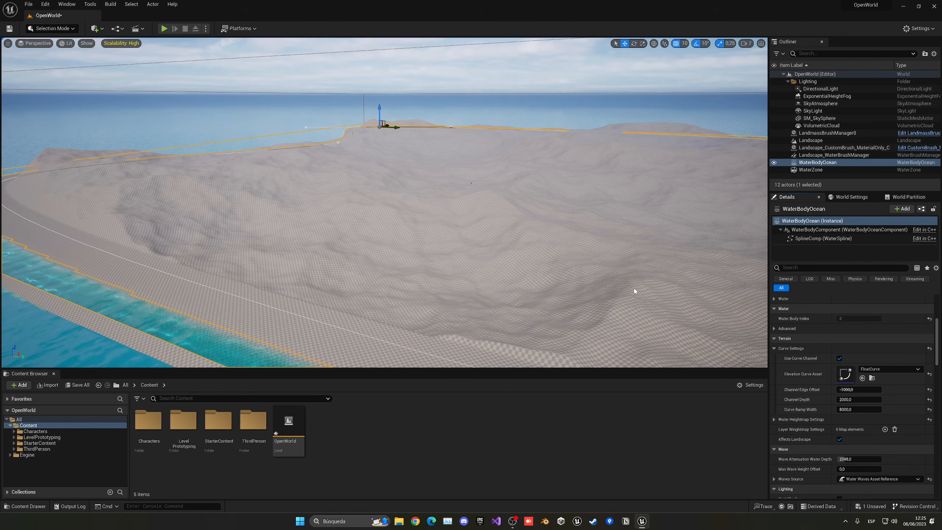
pyautogui.moveTo(635, 291); pyautogui.dragTo(644, 288, button='right')
pyautogui.scroll(4, 810, 415)
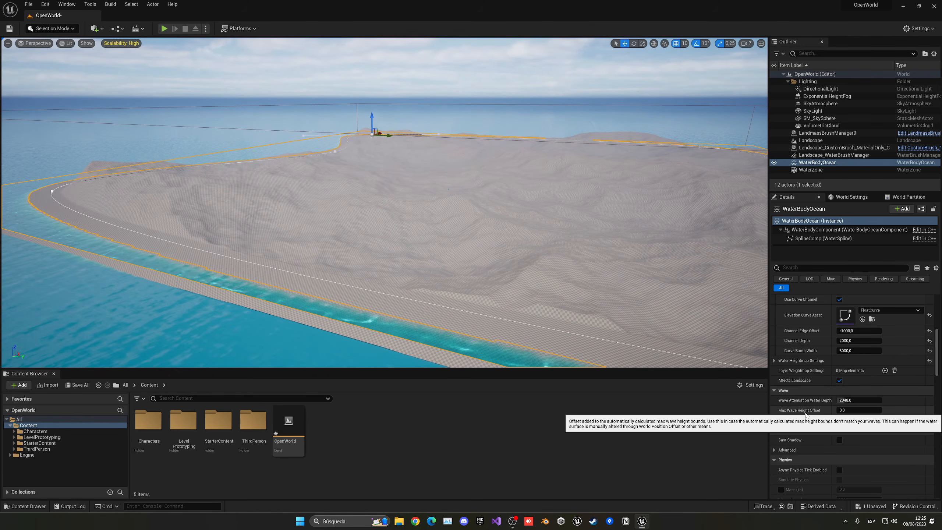
pyautogui.click(831, 155)
pyautogui.click(838, 148)
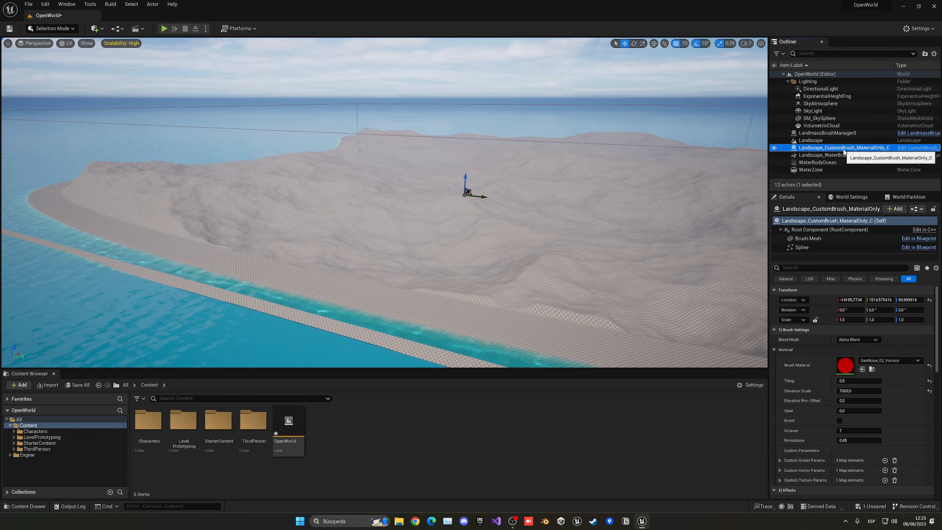
pyautogui.click(825, 163)
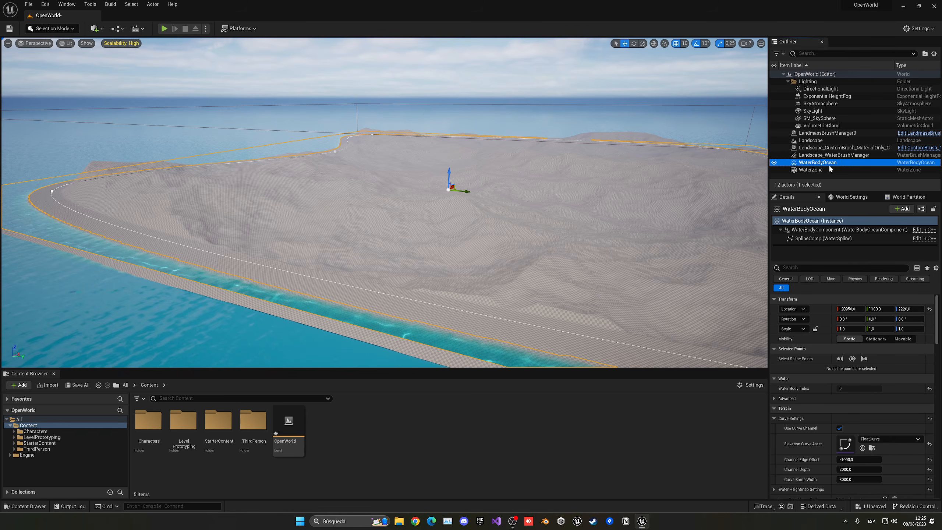
# - Collapse the curve settings and expand Water Heightmap Settings down to its Effects list
pyautogui.scroll(-4, 787, 377)
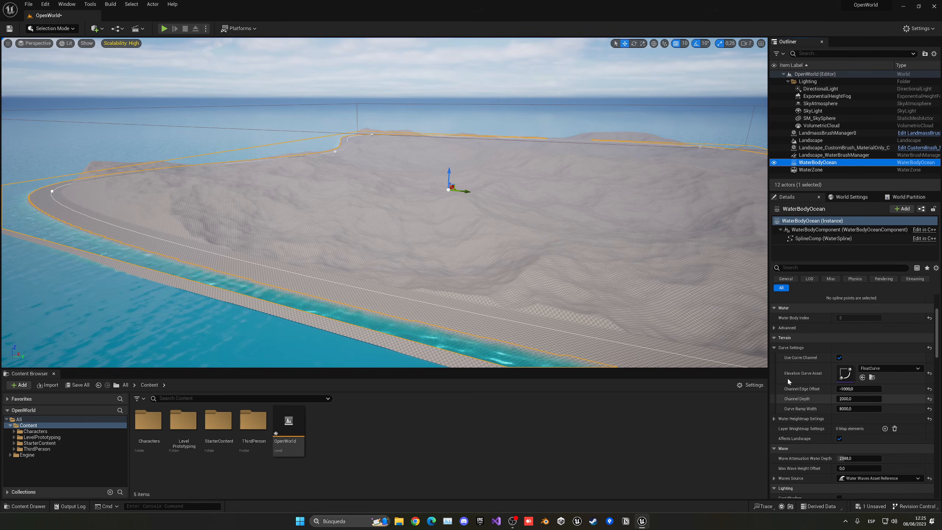
pyautogui.scroll(-3, 791, 401)
pyautogui.scroll(6, 788, 395)
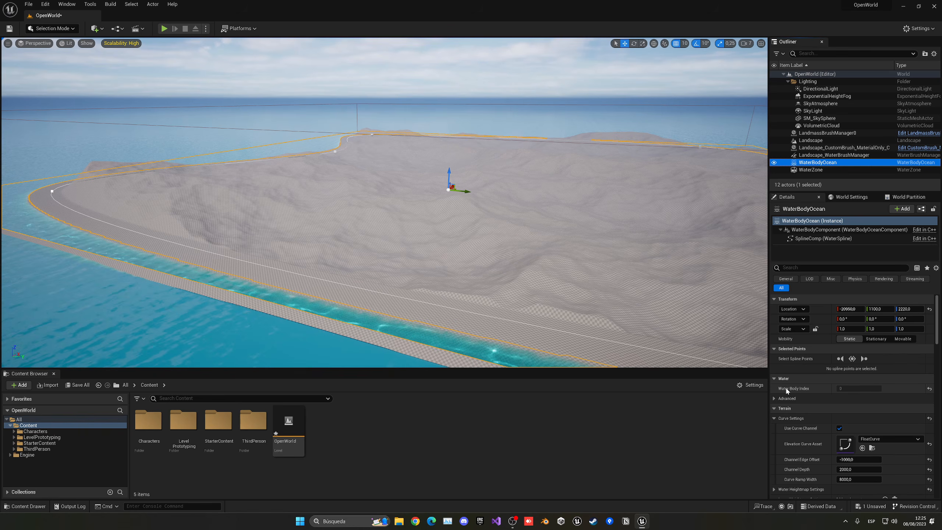
pyautogui.scroll(-3, 787, 389)
pyautogui.click(774, 361)
pyautogui.click(774, 341)
pyautogui.click(773, 341)
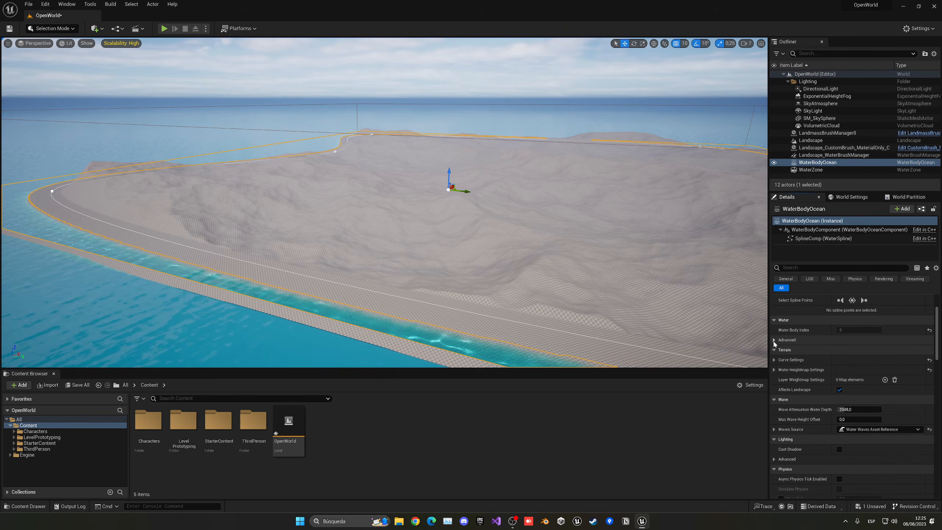
pyautogui.click(773, 369)
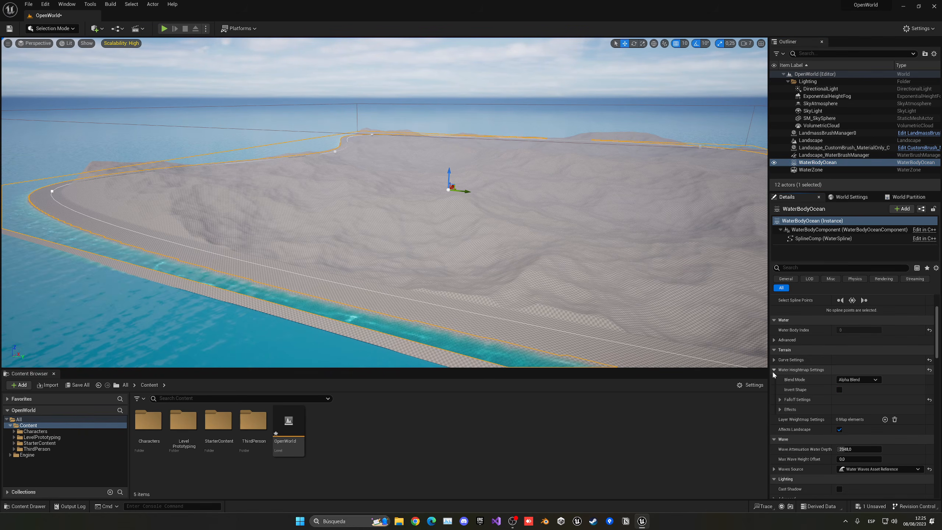
pyautogui.scroll(-2, 795, 395)
pyautogui.click(780, 363)
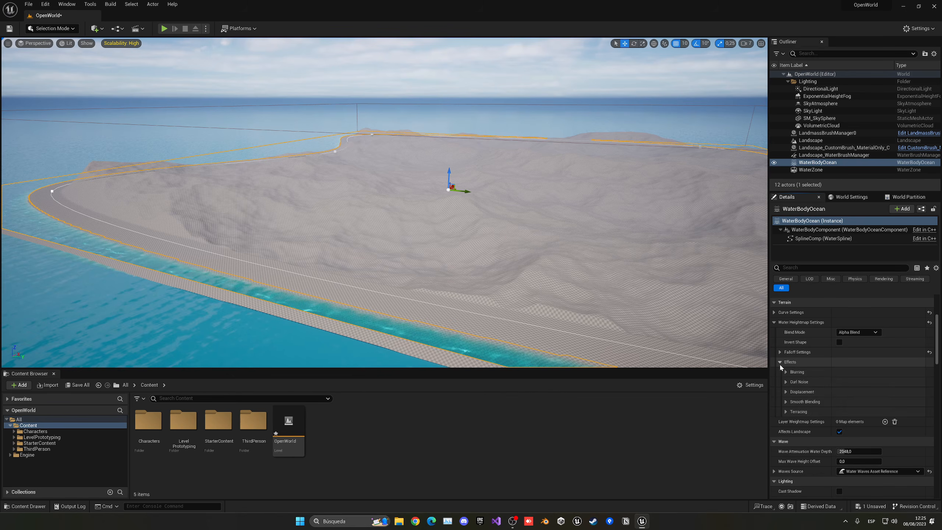
# - Show the Curl Noise parameters, set Curl 1 Amount to 2.0, and check the shoreline
pyautogui.click(786, 382)
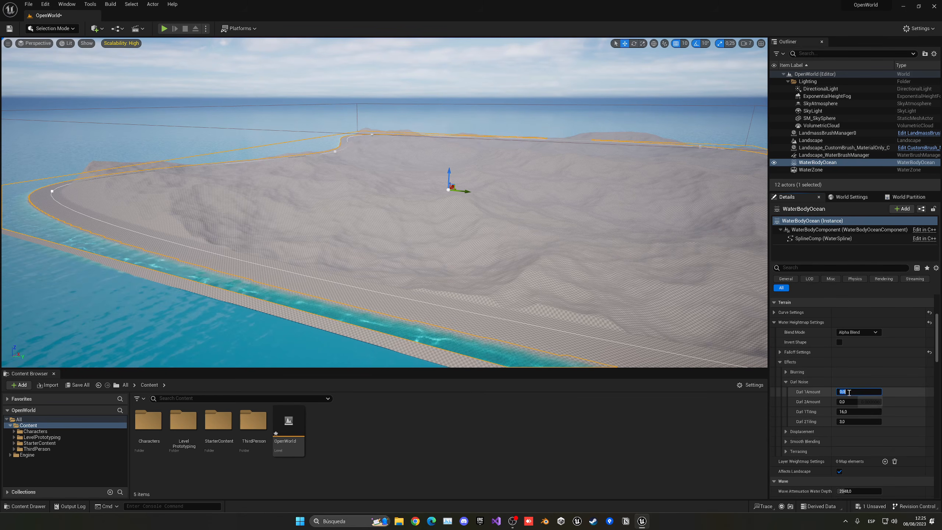
pyautogui.write('2')
pyautogui.press('Return')
pyautogui.moveTo(627, 289)
pyautogui.mouseDown(button='right')
pyautogui.moveTo(571, 286)
pyautogui.moveTo(590, 276)
pyautogui.moveTo(698, 291)
pyautogui.moveTo(630, 295)
pyautogui.mouseUp(button='right')
pyautogui.press('w')
pyautogui.press('s')
pyautogui.press('w')
pyautogui.press('s')
pyautogui.press('d')
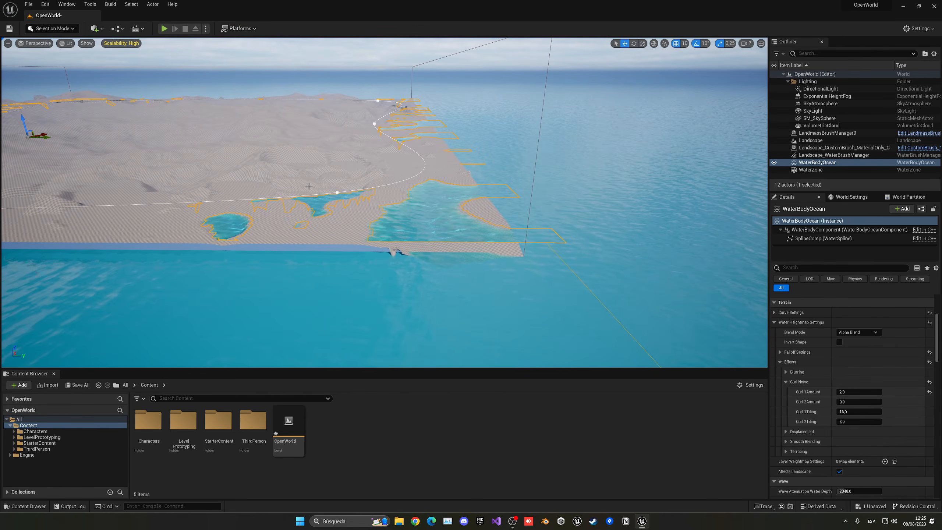
pyautogui.moveTo(463, 176); pyautogui.dragTo(445, 176, button='right')
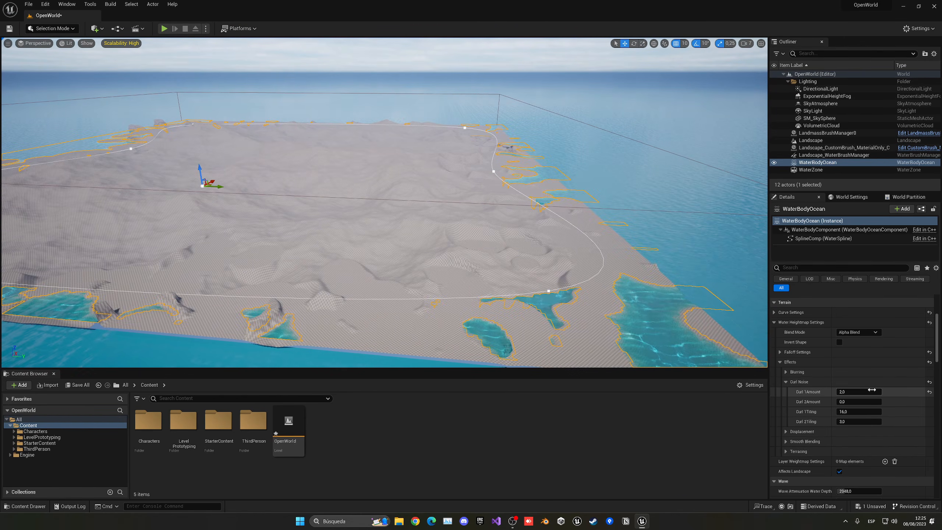
# - Lower Curl 1 Amount to 1.0, then to 0.3
pyautogui.click(873, 391)
pyautogui.write('1')
pyautogui.press('Return')
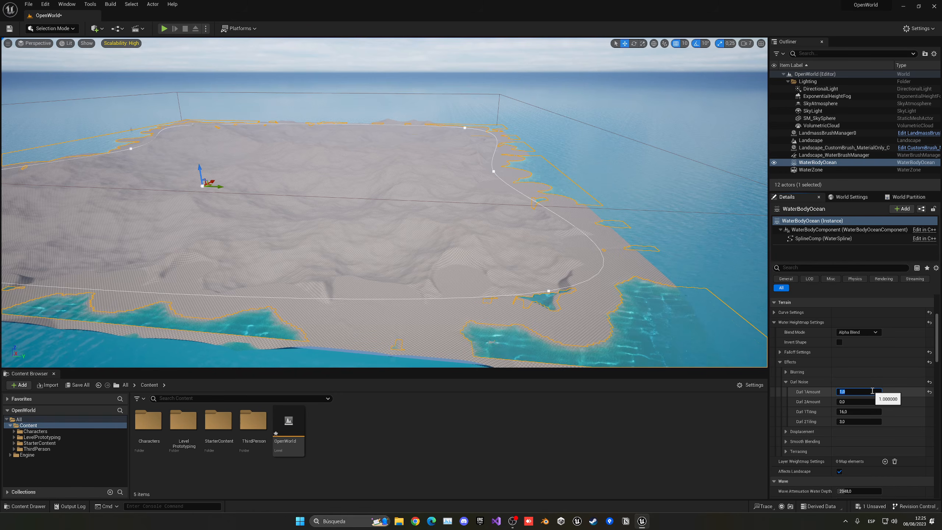
pyautogui.write('.3')
pyautogui.press('Return')
pyautogui.press('w')
pyautogui.moveTo(493, 208); pyautogui.dragTo(549, 241, button='right')
# - Set Curl 1 Amount to 0 for a smooth comparison, then restore it to 0.3
pyautogui.click(857, 393)
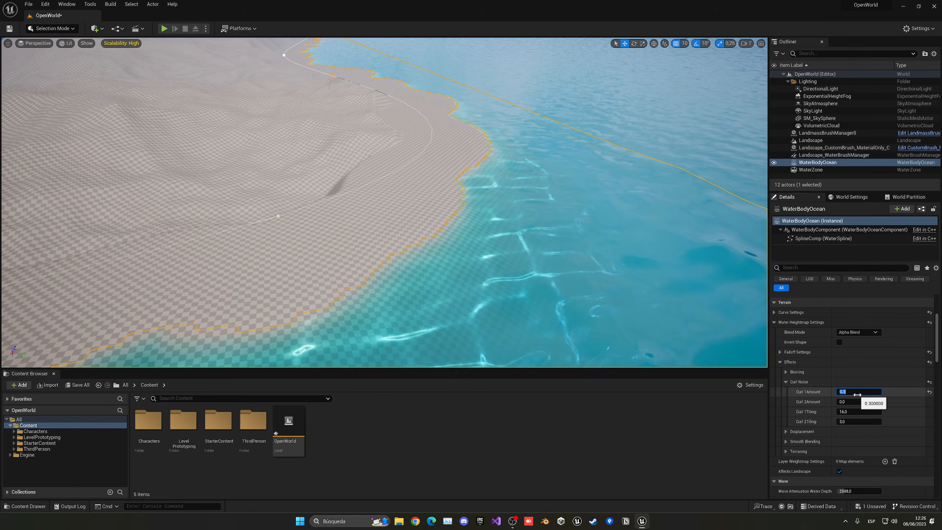
pyautogui.write('0')
pyautogui.press('Return')
pyautogui.click(857, 395)
pyautogui.write('.3')
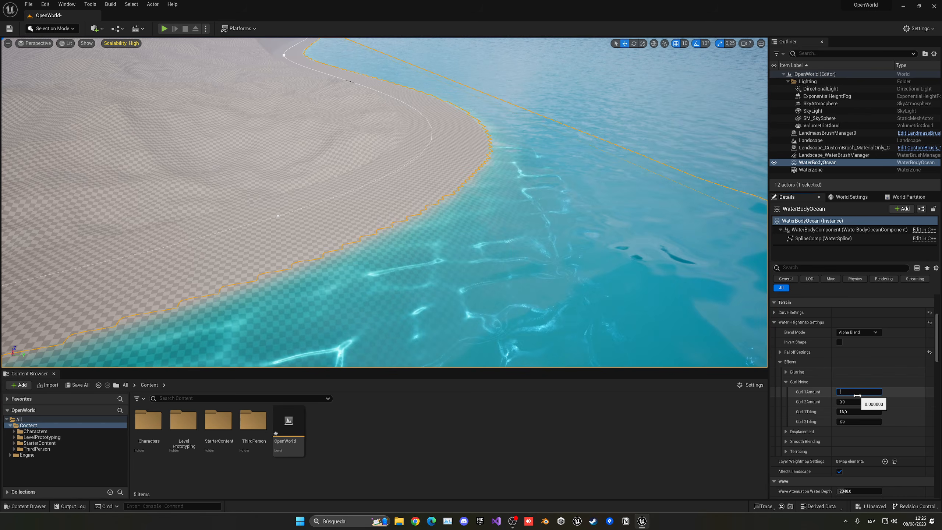
pyautogui.press('Return')
# - Fly the viewport around the island to review the noisy shoreline from the beach and sea
pyautogui.moveTo(457, 110); pyautogui.dragTo(460, 137, button='right')
pyautogui.press('s')
pyautogui.press('Escape')
pyautogui.press('w')
pyautogui.moveTo(460, 137); pyautogui.dragTo(460, 138)
pyautogui.moveTo(460, 137); pyautogui.dragTo(413, 100, button='right')
pyautogui.press('s')
pyautogui.moveTo(411, 214); pyautogui.dragTo(443, 227, button='right')
# - Select WaterBodyOcean, expand Falloff Settings and set Falloff Angle to 10
pyautogui.click(411, 215)
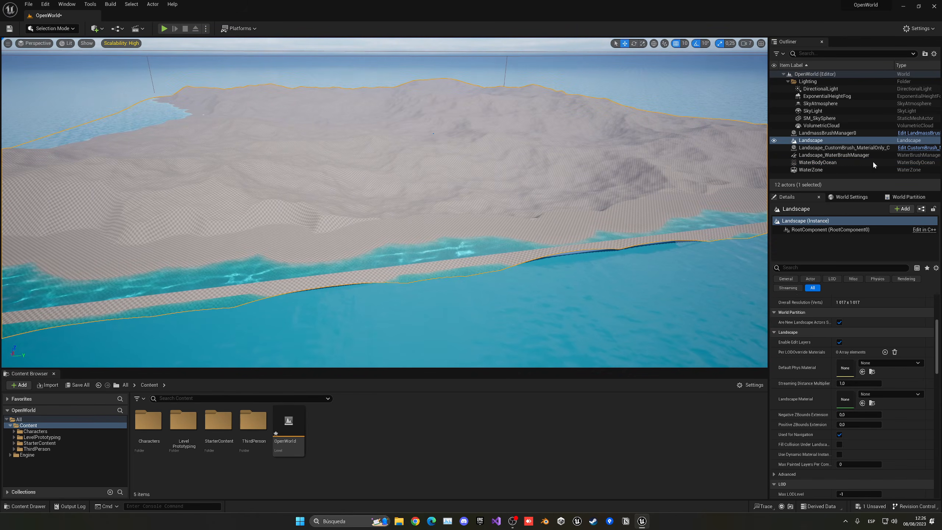
pyautogui.click(855, 163)
pyautogui.scroll(-3, 827, 382)
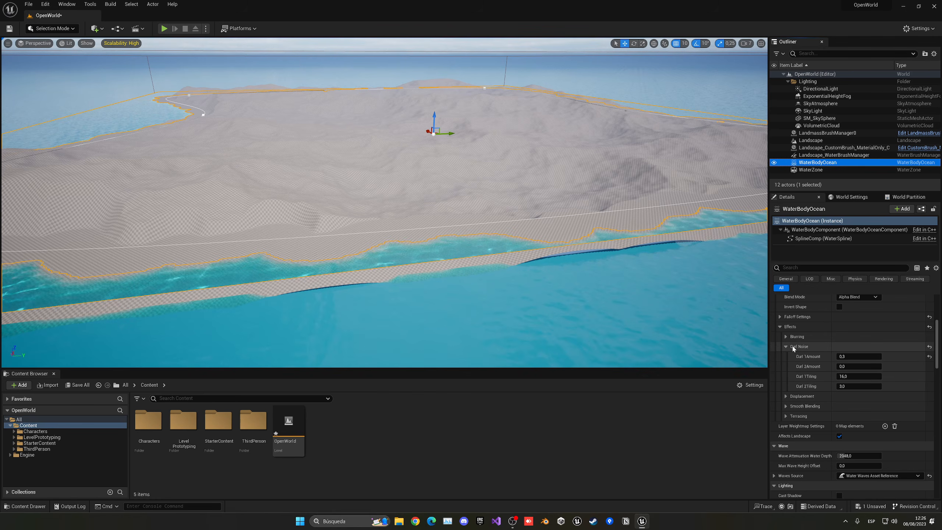
pyautogui.click(780, 318)
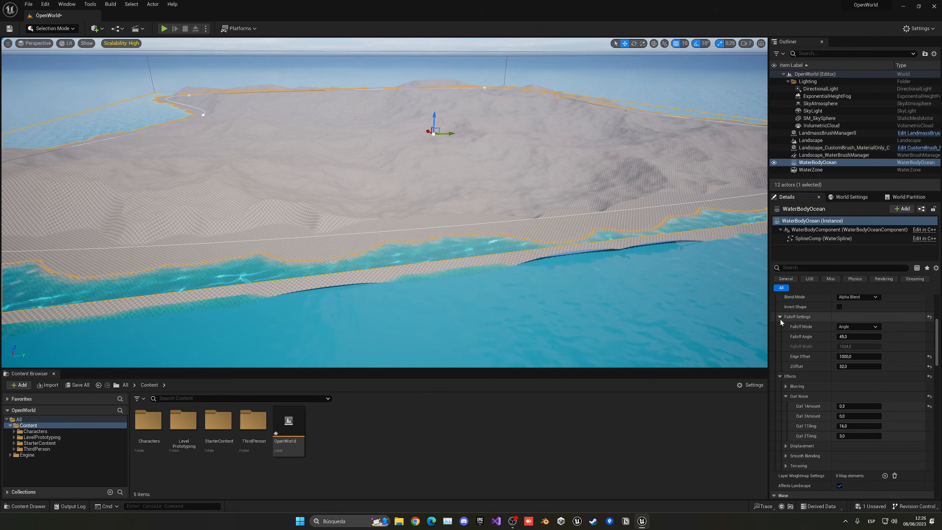
pyautogui.click(846, 338)
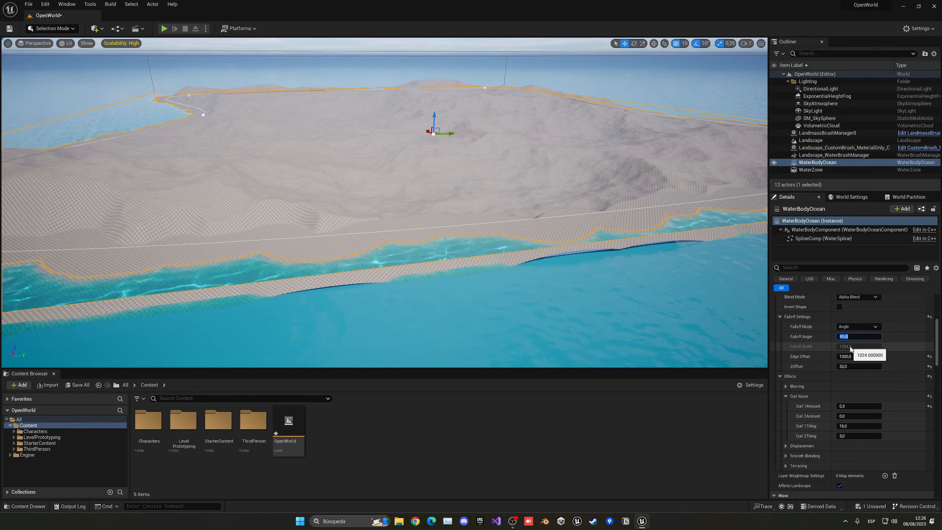
pyautogui.write('10')
pyautogui.press('Return')
pyautogui.moveTo(571, 191); pyautogui.dragTo(668, 174, button='right')
pyautogui.press('w')
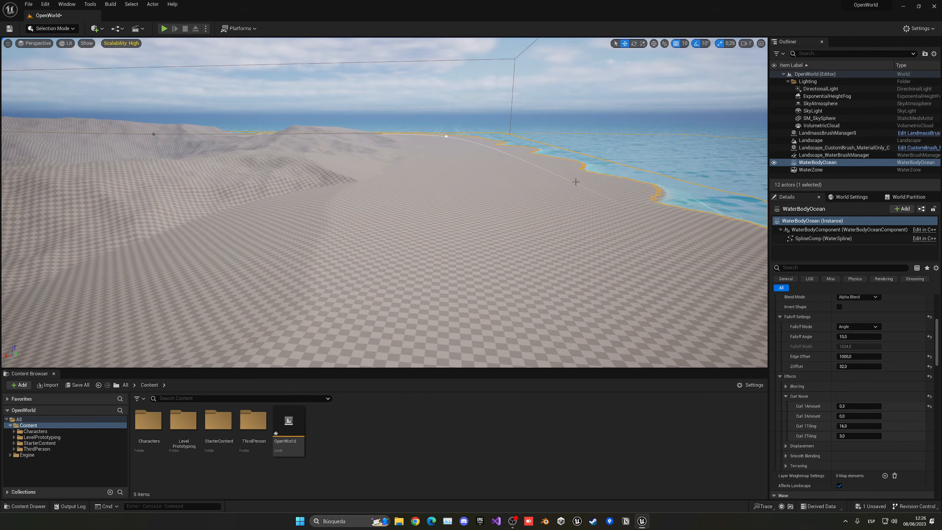
# - Try a Falloff Angle of 90 and inspect the steeper shore
pyautogui.click(859, 337)
pyautogui.write('90')
pyautogui.press('Return')
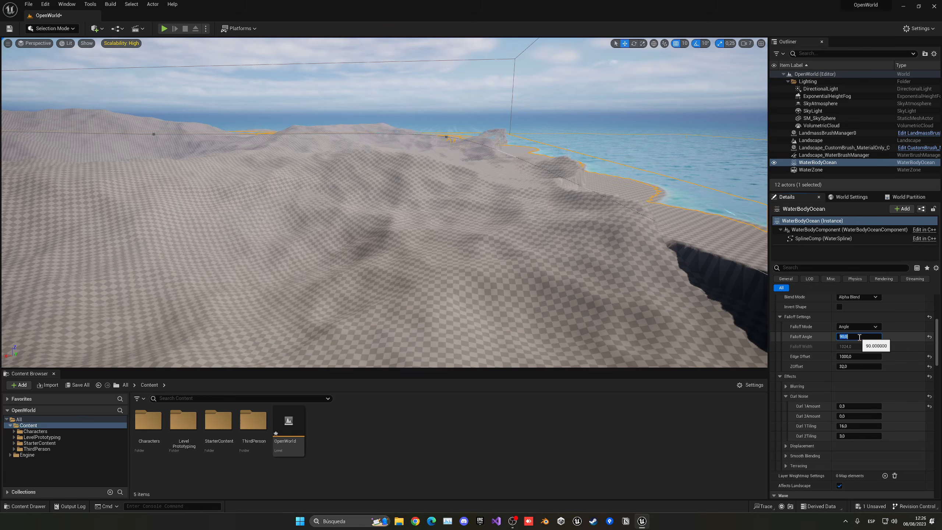
pyautogui.moveTo(335, 210); pyautogui.dragTo(349, 204, button='right')
pyautogui.press('d')
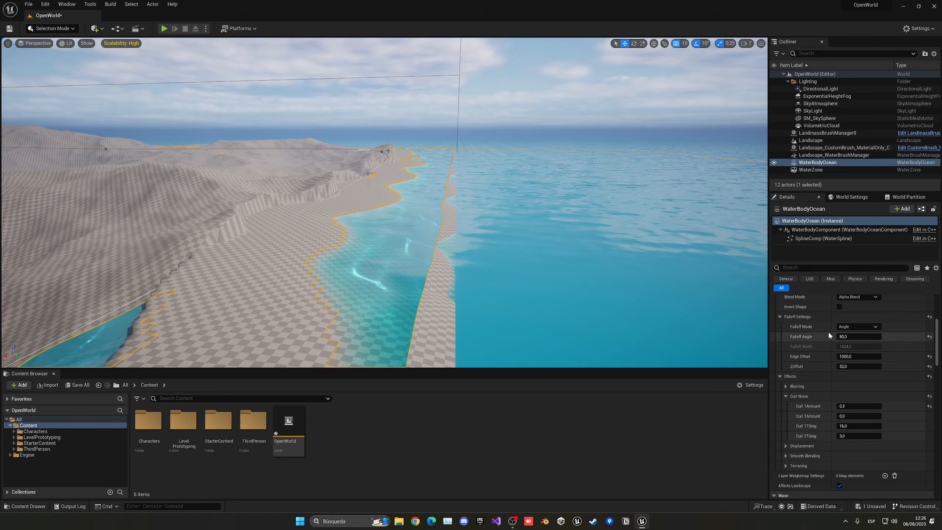
# - Settle on a Falloff Angle of 50 and look across the terrain
pyautogui.click(849, 337)
pyautogui.write('50')
pyautogui.press('Return')
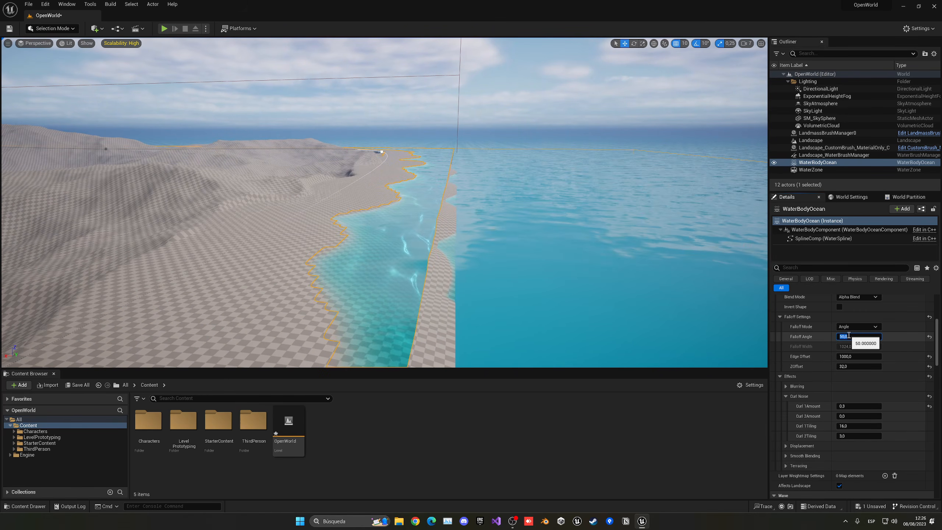
pyautogui.moveTo(445, 208); pyautogui.dragTo(345, 214, button='right')
pyautogui.press('a')
pyautogui.moveTo(659, 223); pyautogui.dragTo(704, 214, button='right')
# - Collapse Water Heightmap Settings, review the ocean's curve channel settings, then reopen heightmap settings
pyautogui.scroll(2, 818, 334)
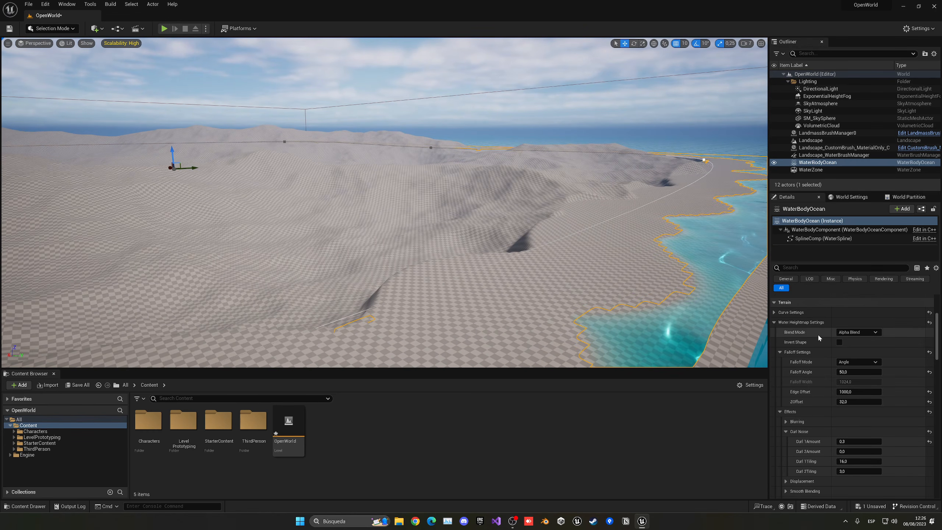
pyautogui.click(775, 322)
pyautogui.click(774, 313)
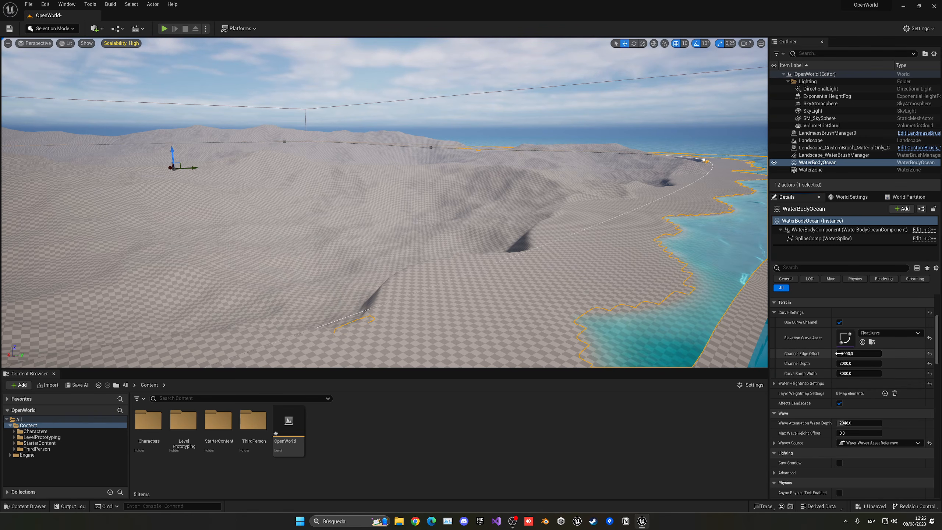
pyautogui.click(775, 383)
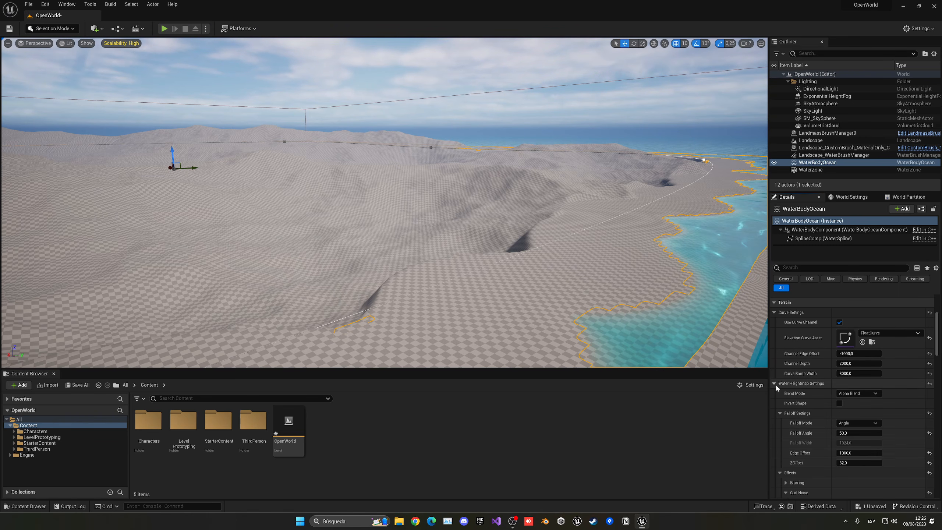
pyautogui.scroll(-2, 828, 408)
pyautogui.scroll(-4, 812, 430)
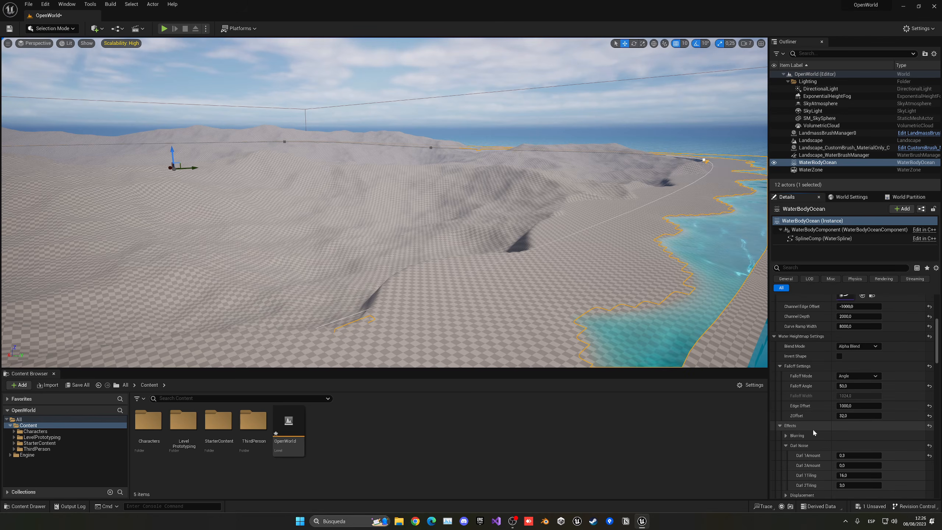
# - Select a shoreline spline point and shift it sideways along the coast
pyautogui.press('d')
pyautogui.moveTo(672, 340); pyautogui.dragTo(527, 352, button='right')
pyautogui.press('s')
pyautogui.moveTo(388, 138); pyautogui.dragTo(445, 238, button='right')
pyautogui.click(289, 181)
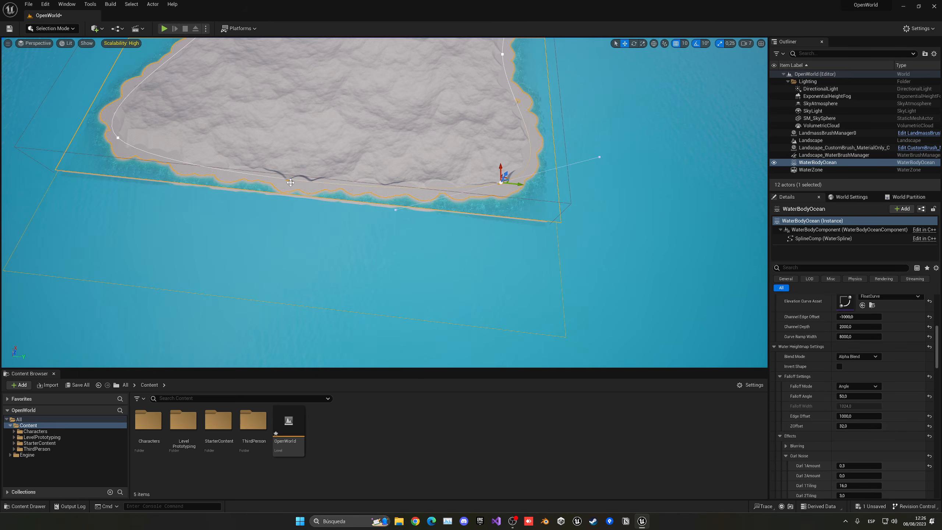
pyautogui.moveTo(501, 162); pyautogui.dragTo(502, 159)
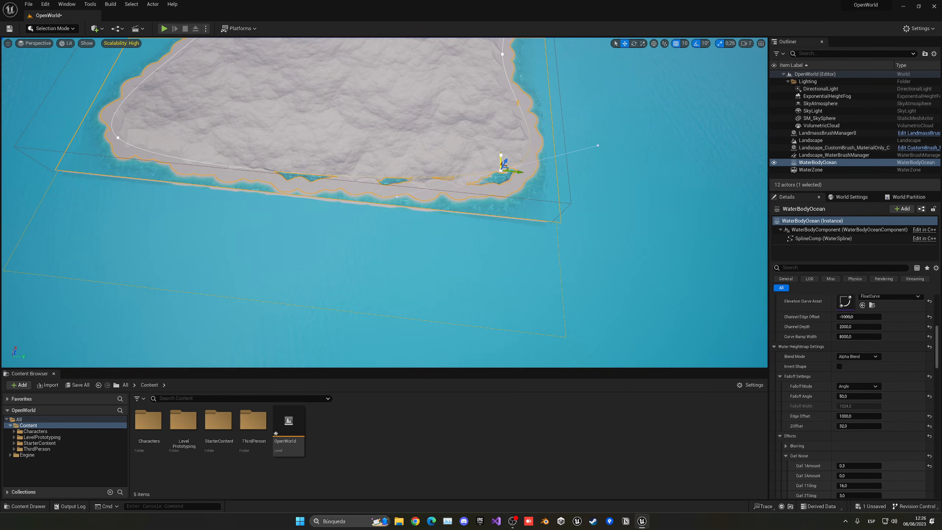
# - Alt-drag to add a new shoreline point left of the original
pyautogui.press('w')
pyautogui.moveTo(361, 203); pyautogui.dragTo(382, 187, button='right')
pyautogui.press('w')
pyautogui.press('s')
pyautogui.keyDown('alt'); pyautogui.moveTo(698, 182); pyautogui.dragTo(470, 169); pyautogui.keyUp('alt')
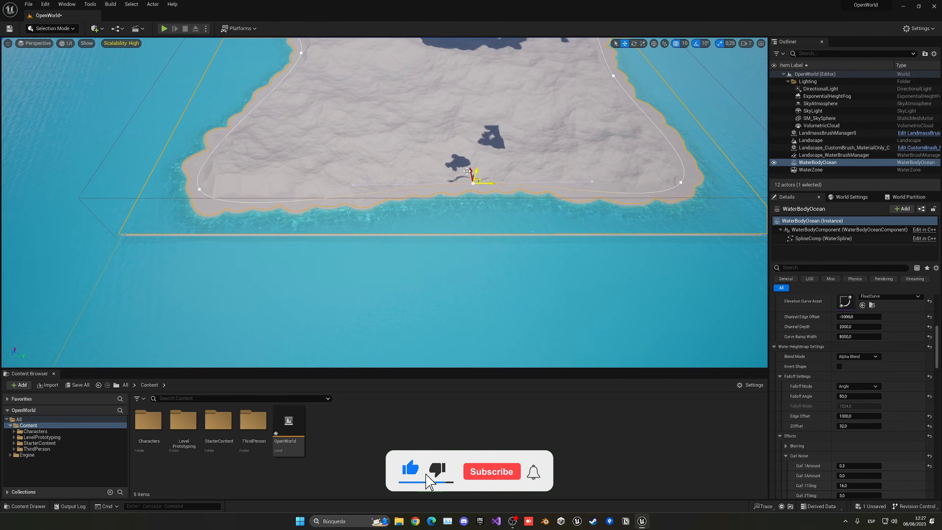
# - Save the level with Ctrl+S and look along the near shore
pyautogui.press('a')
pyautogui.moveTo(481, 174); pyautogui.dragTo(524, 153, button='right')
pyautogui.hotkey('ctrl', 's')
pyautogui.press('w')
pyautogui.moveTo(481, 174)
pyautogui.mouseDown(button='right')
pyautogui.moveTo(551, 152)
pyautogui.moveTo(460, 178)
pyautogui.moveTo(482, 178)
pyautogui.mouseUp(button='right')
pyautogui.press('a')
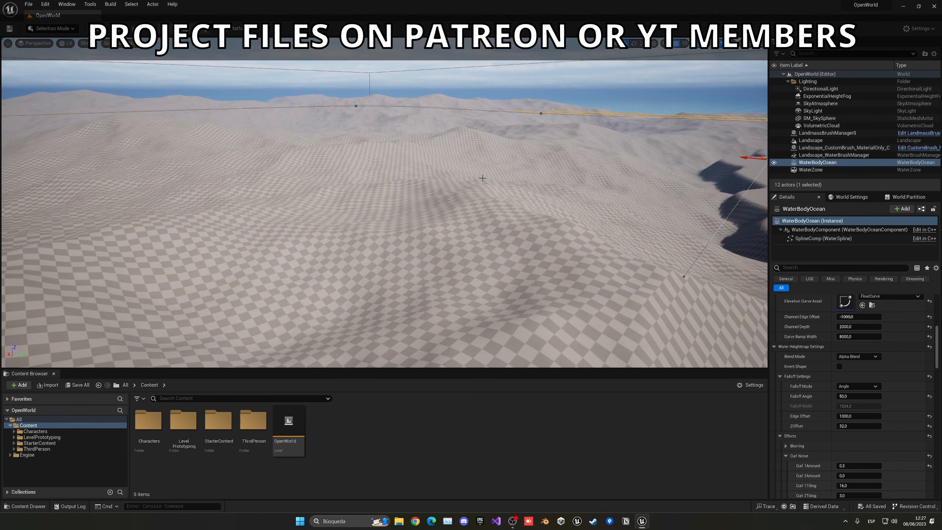
# - Playtest with Alt+P, running and jumping across the island, then stop and show World Settings
pyautogui.hotkey('alt', 'p')
pyautogui.press('w')
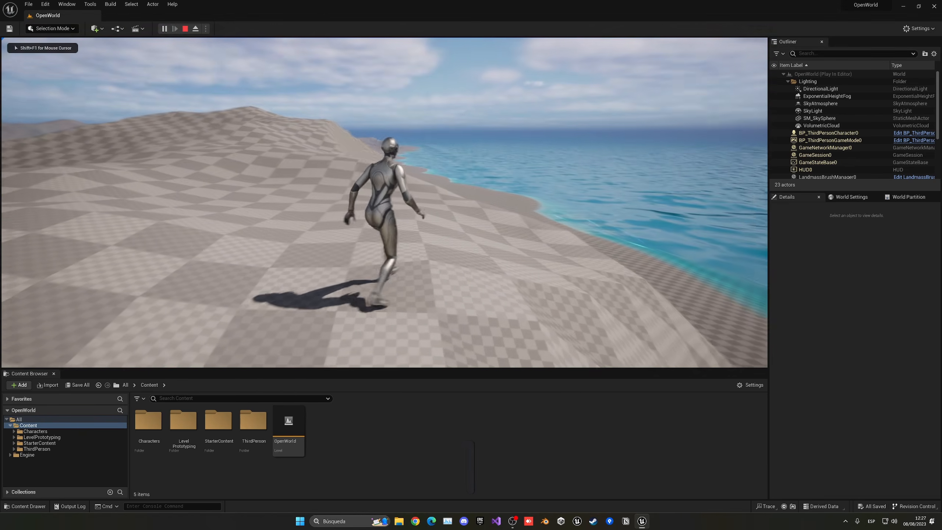
pyautogui.press('space')
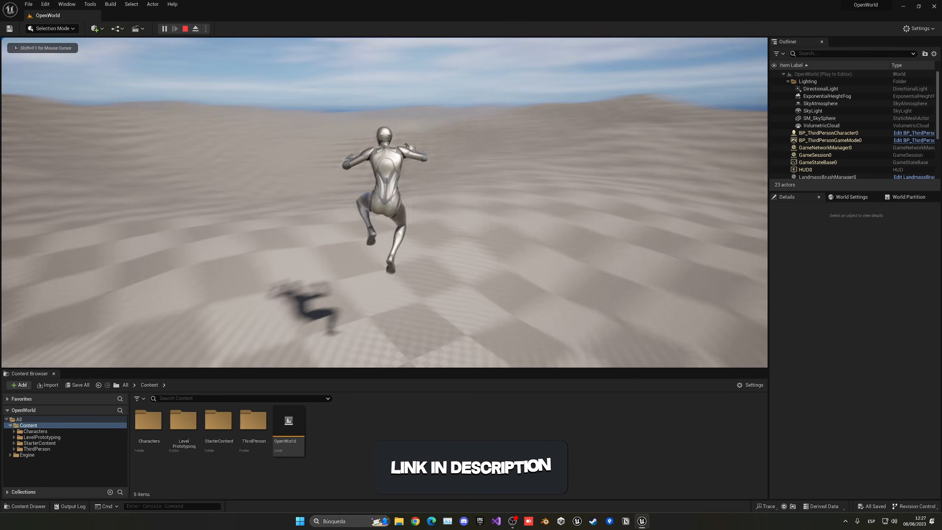
pyautogui.press('space')
pyautogui.press('space')
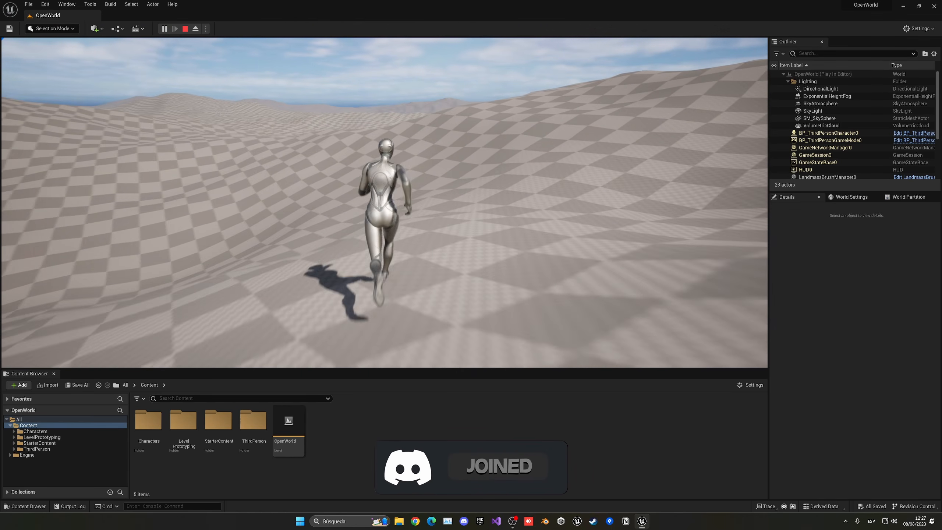
pyautogui.press('space')
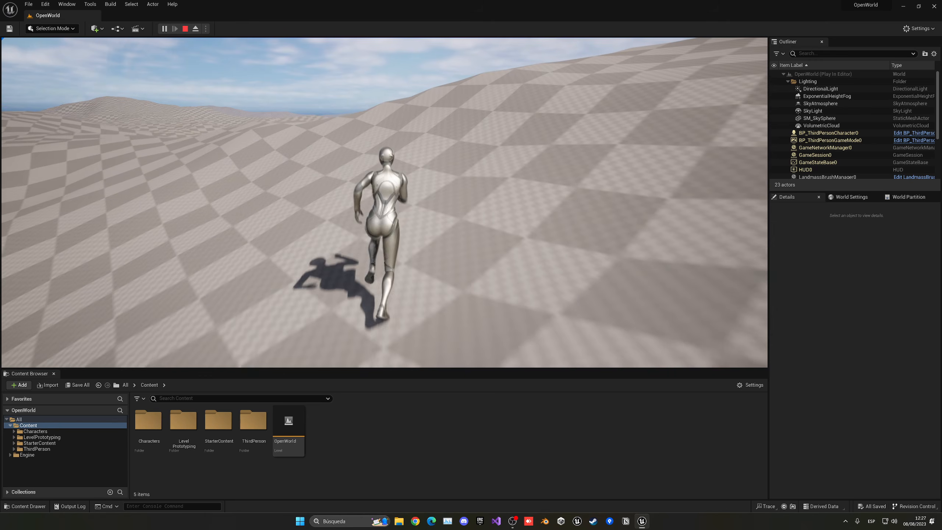
pyautogui.press('space')
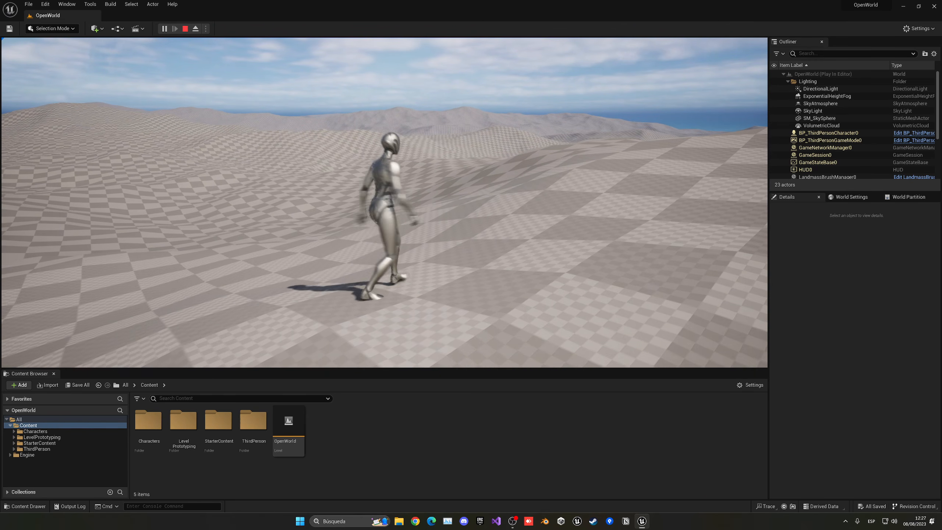
pyautogui.press('Escape')
pyautogui.click(865, 198)
# - Check the World Partition status, return to the ocean's Details, and open the Tools menu
pyautogui.click(908, 197)
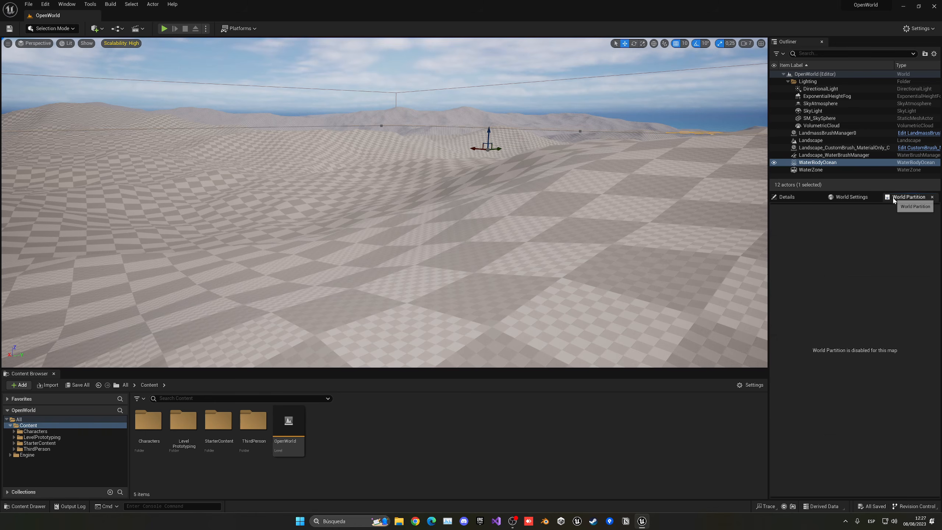
pyautogui.click(794, 198)
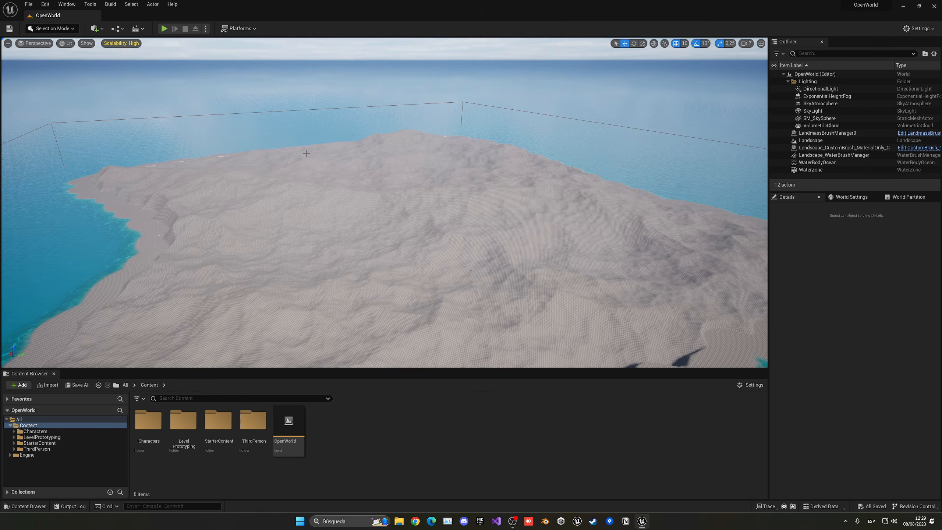
pyautogui.click(92, 3)
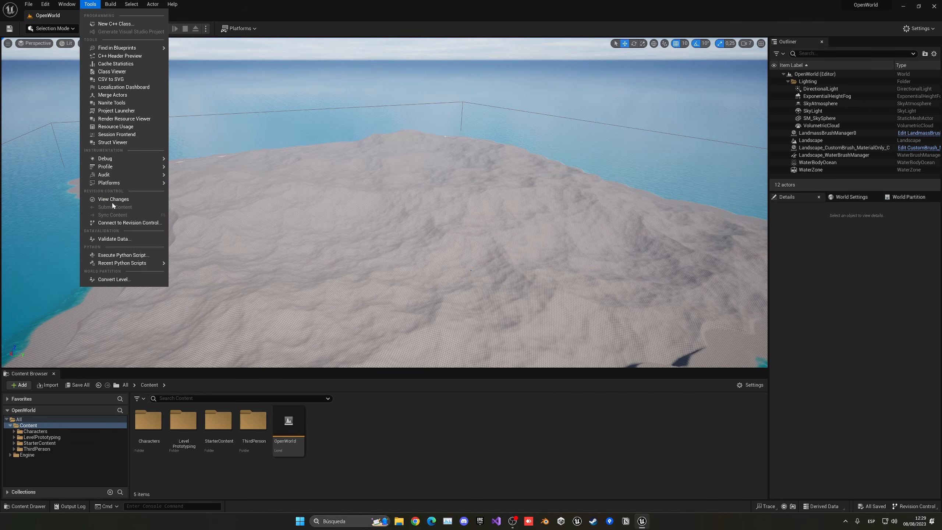
# - Run Convert Level on the OpenWorld map, choosing in-place conversion to World Partition
pyautogui.click(113, 279)
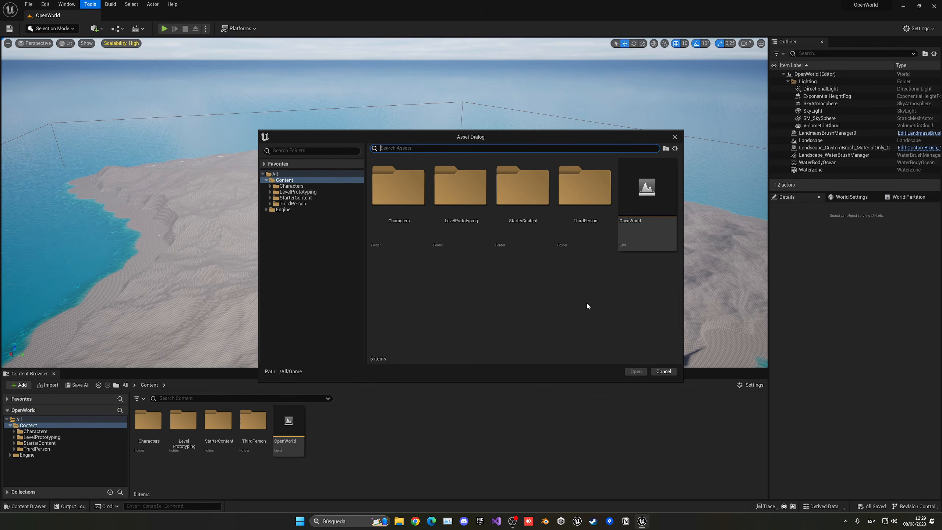
pyautogui.click(654, 234)
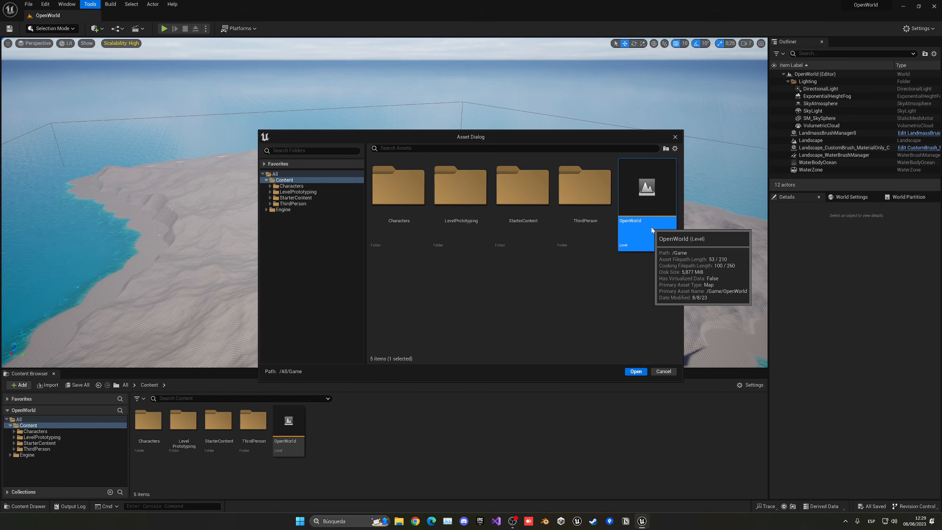
pyautogui.click(635, 372)
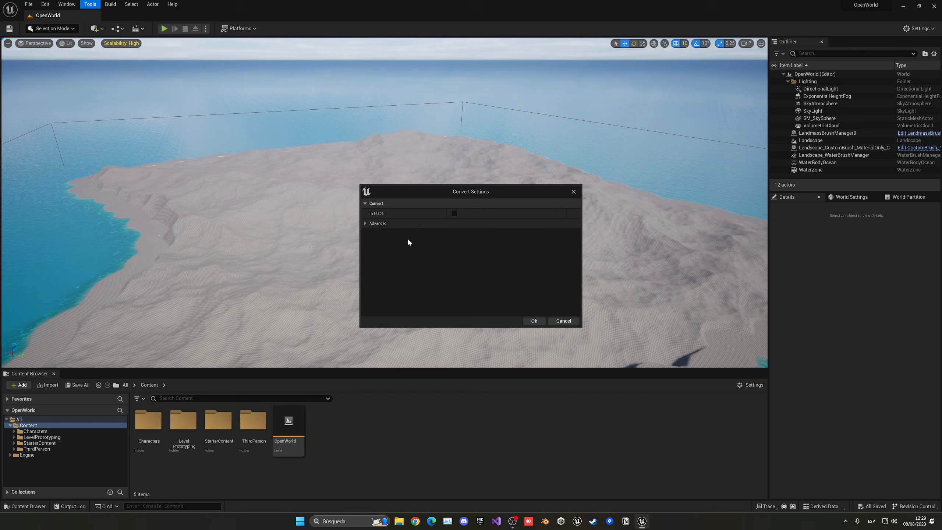
pyautogui.click(368, 224)
pyautogui.click(367, 224)
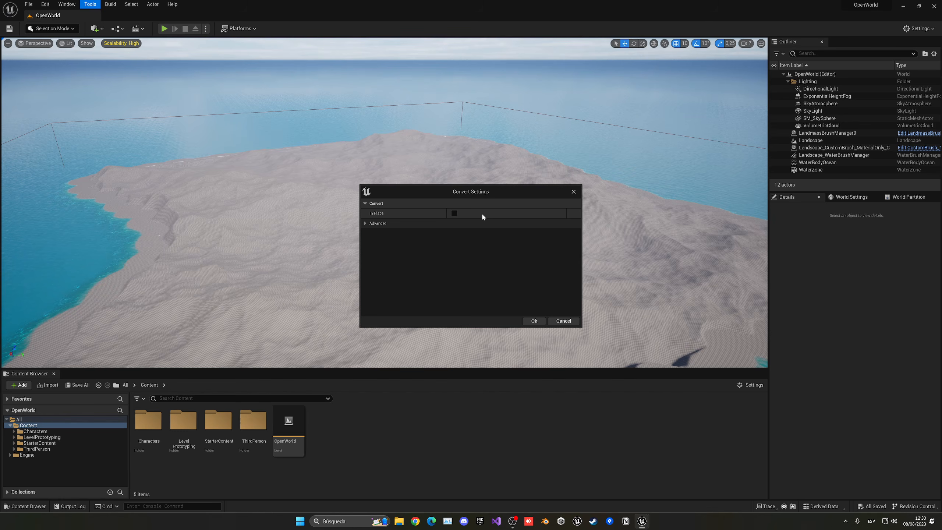
pyautogui.click(454, 213)
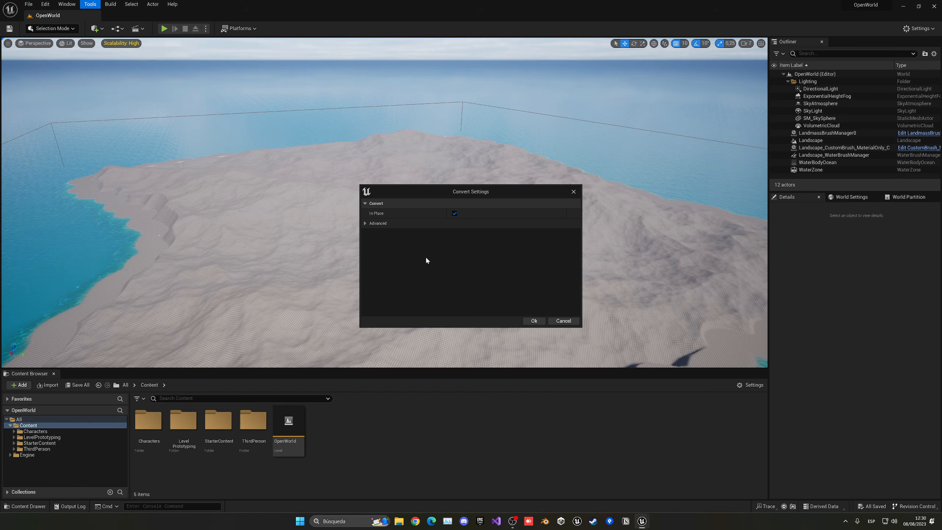
pyautogui.click(454, 214)
pyautogui.click(533, 321)
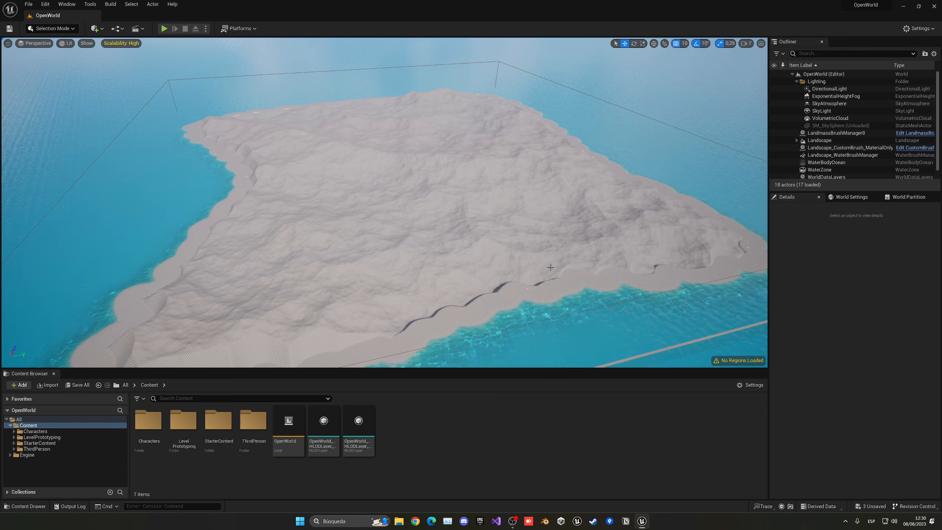
# - Show the World Partition grid map and fly forward over the island
pyautogui.click(907, 197)
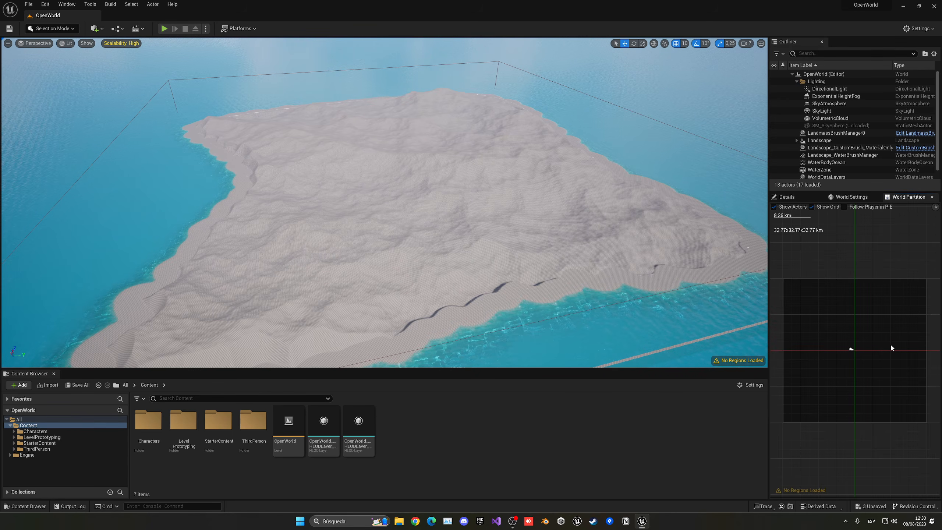
pyautogui.moveTo(638, 230); pyautogui.dragTo(766, 198, button='right')
pyautogui.press('w')
pyautogui.press('w')
pyautogui.press('w')
pyautogui.press('w')
# - Turn on Preview Grids in World Settings and look over the island's streaming cells
pyautogui.click(852, 196)
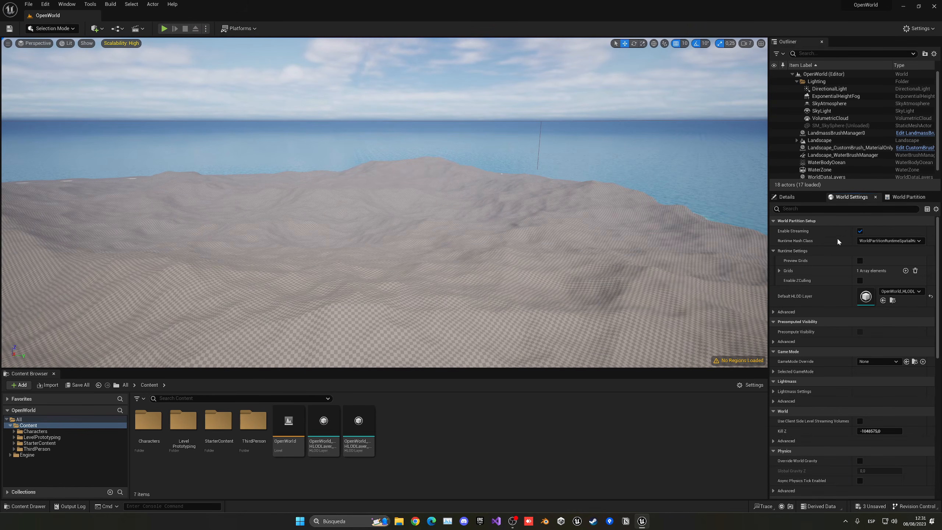
pyautogui.click(779, 271)
pyautogui.click(780, 271)
pyautogui.click(860, 261)
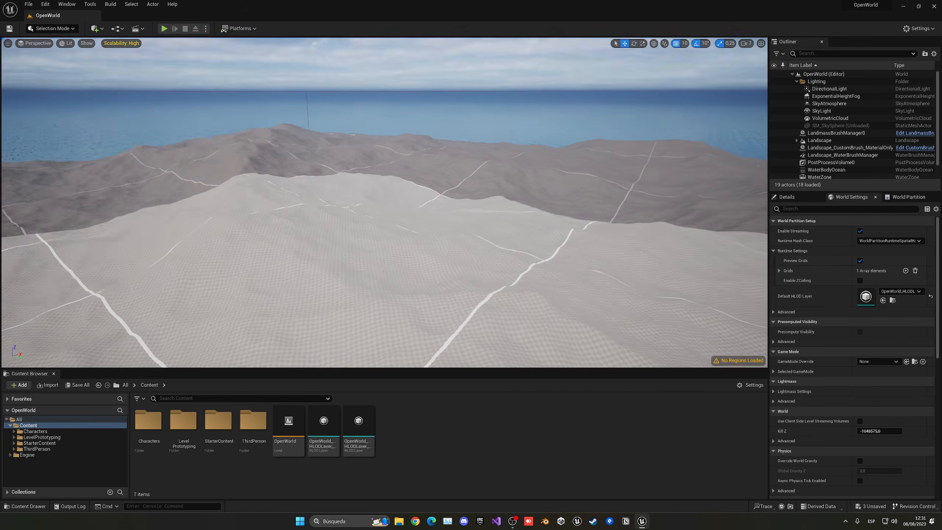
pyautogui.moveTo(384, 203); pyautogui.dragTo(239, 194, button='right')
pyautogui.moveTo(490, 158); pyautogui.dragTo(618, 179, button='right')
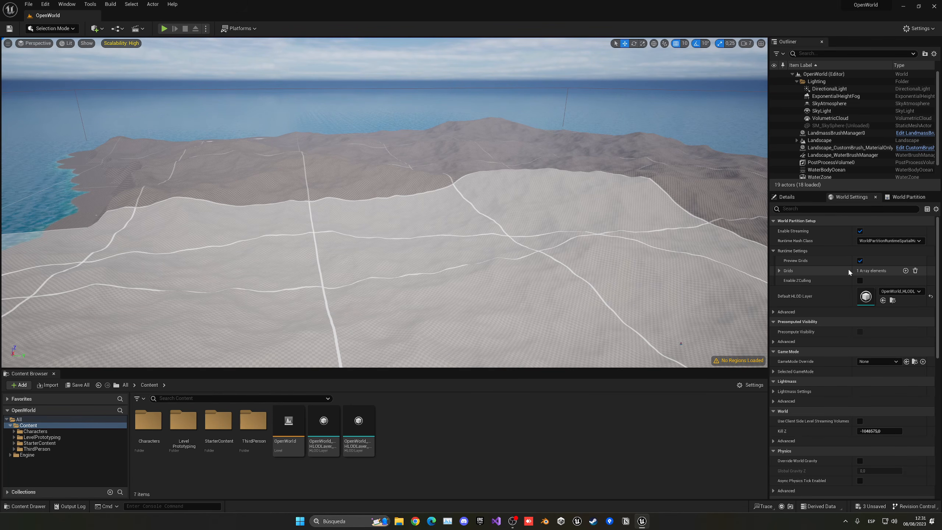
pyautogui.moveTo(671, 256); pyautogui.dragTo(764, 249, button='right')
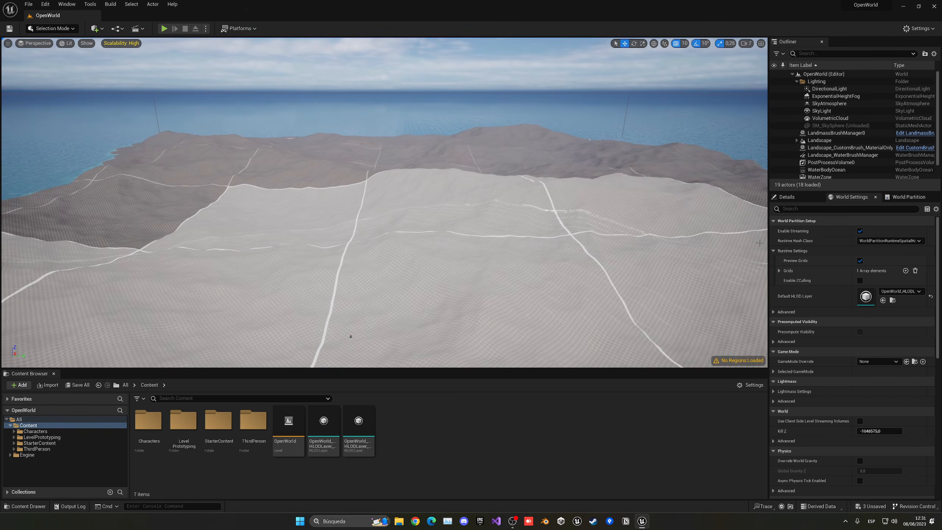
# - Turn Preview Grids off again and save the OpenWorld level
pyautogui.click(860, 261)
pyautogui.moveTo(520, 231)
pyautogui.mouseDown(button='right')
pyautogui.moveTo(519, 241)
pyautogui.moveTo(478, 250)
pyautogui.moveTo(501, 249)
pyautogui.moveTo(491, 248)
pyautogui.moveTo(521, 229)
pyautogui.mouseUp(button='right')
pyautogui.hotkey('ctrl', 's')
pyautogui.press('s')
pyautogui.press('w')
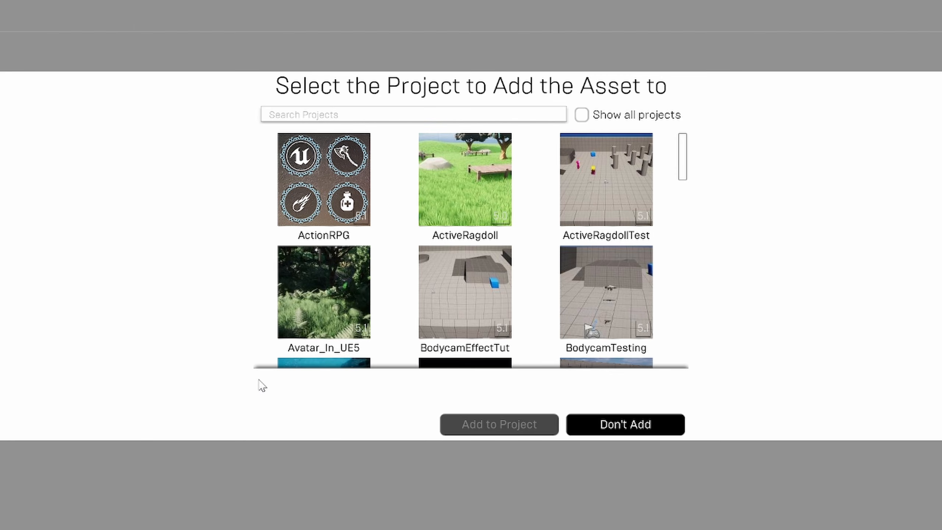
# - With all projects shown, search 'open' and add the pack to the OpenWorld project
pyautogui.click(582, 116)
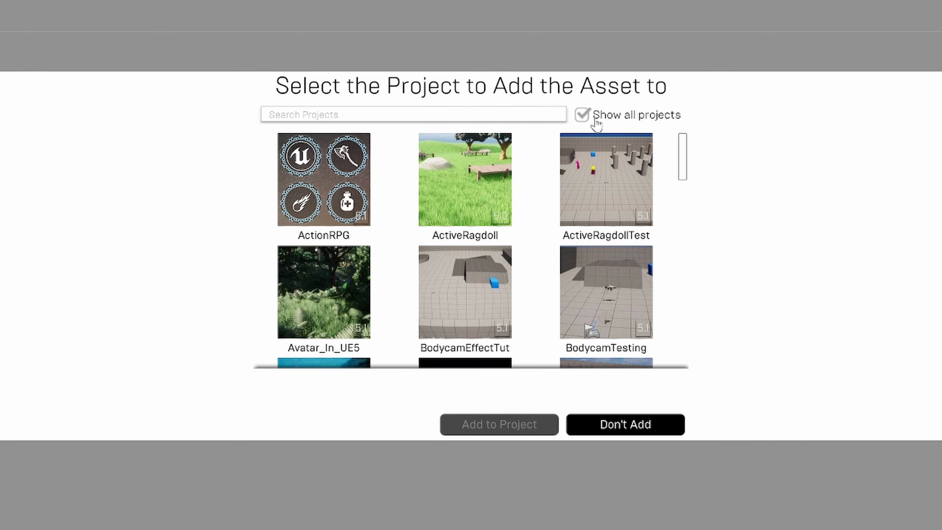
pyautogui.click(522, 118)
pyautogui.write('open')
pyautogui.click(471, 202)
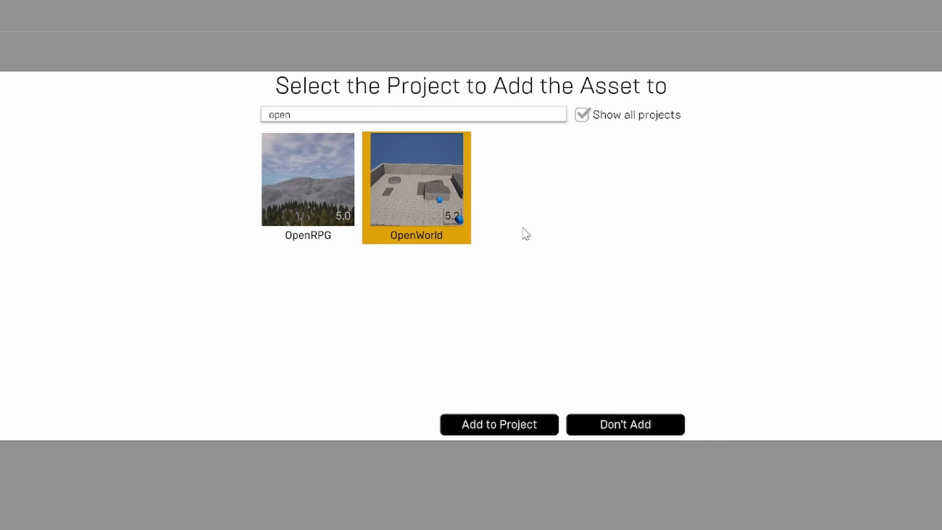
pyautogui.click(506, 434)
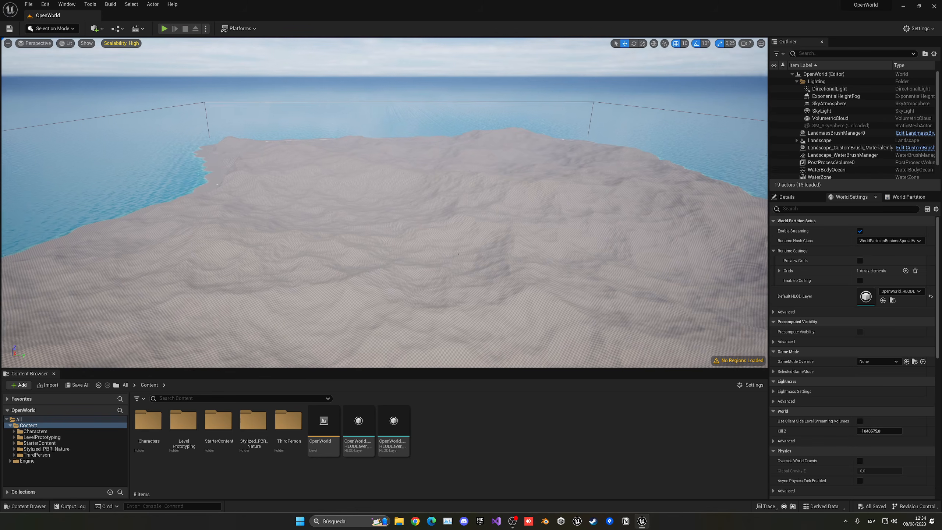
# - Browse Stylized_PBR_Nature's Foliage subfolders: Assets, FoliageTypes and Materials
pyautogui.click(802, 195)
pyautogui.click(257, 472)
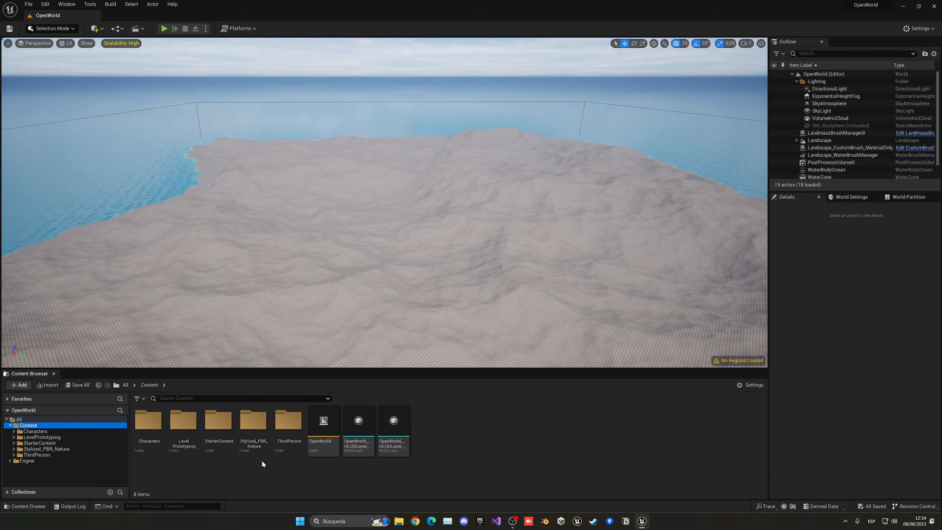
pyautogui.doubleClick(253, 421)
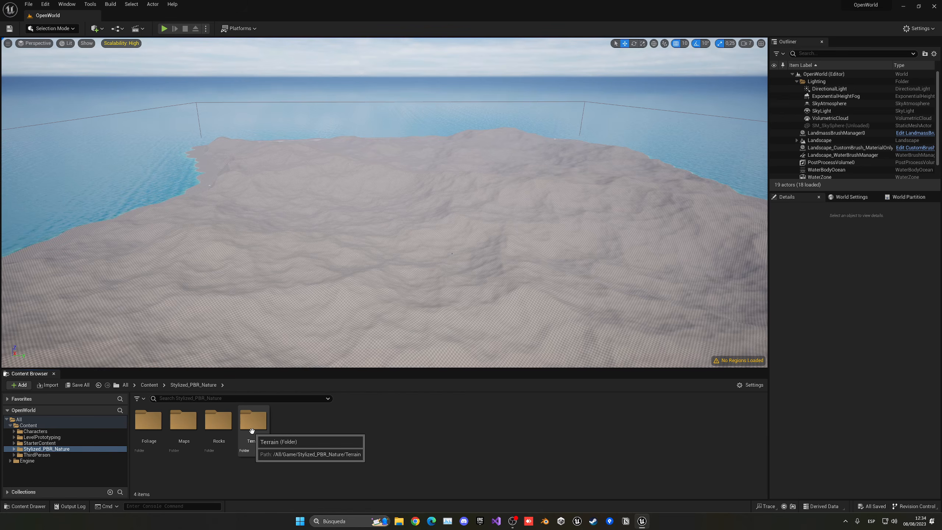
pyautogui.doubleClick(148, 422)
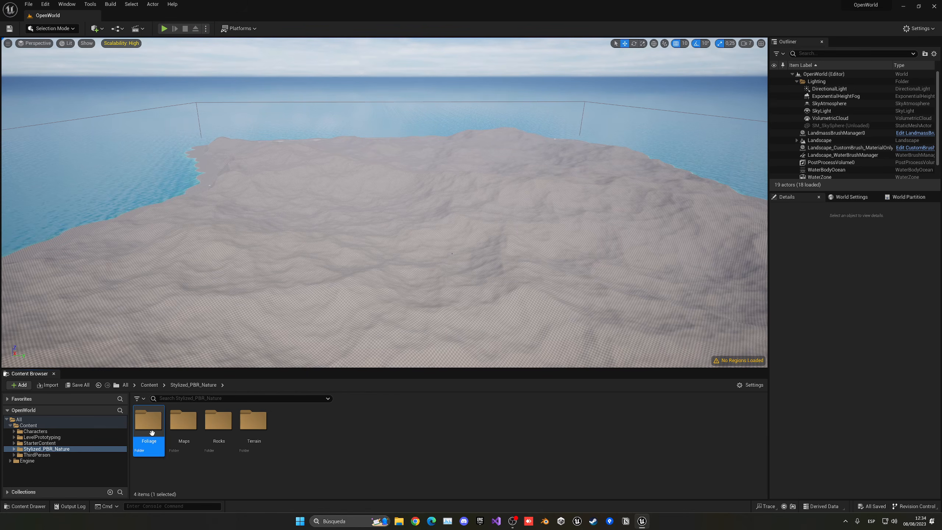
pyautogui.doubleClick(152, 445)
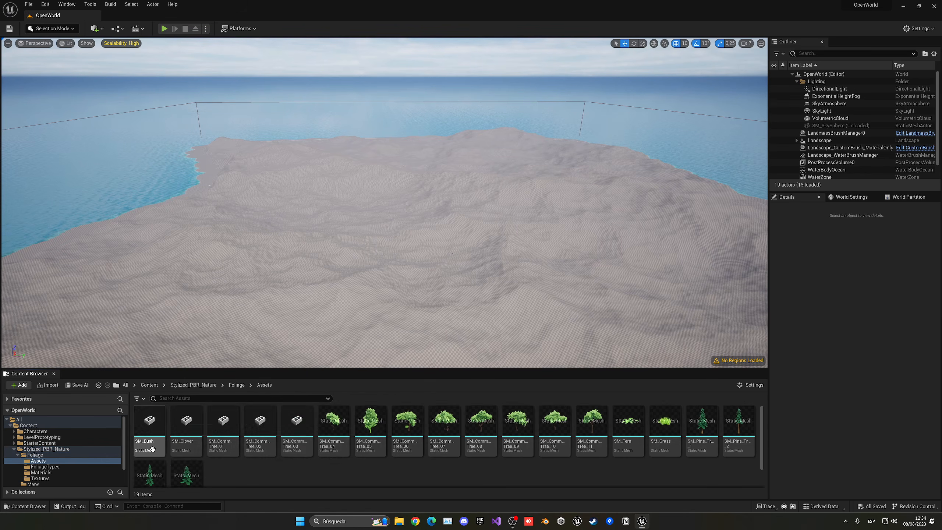
pyautogui.click(237, 385)
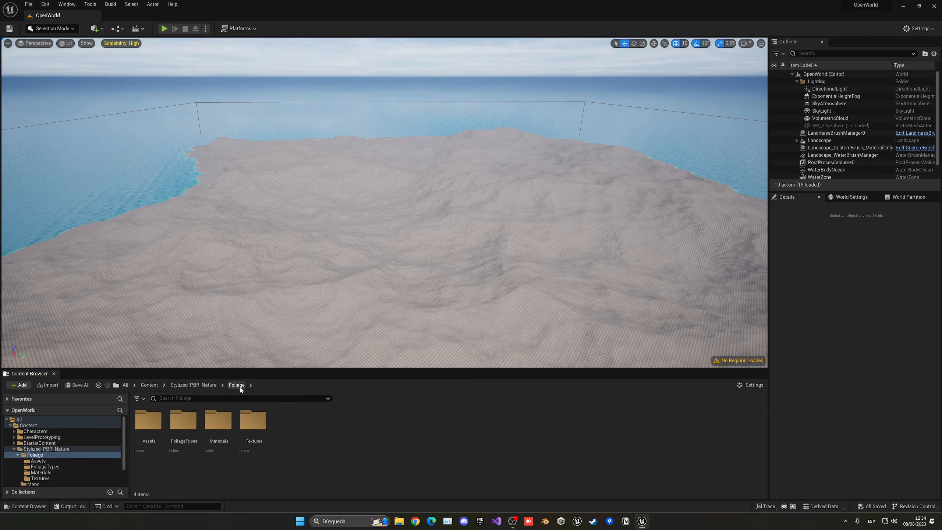
pyautogui.doubleClick(193, 441)
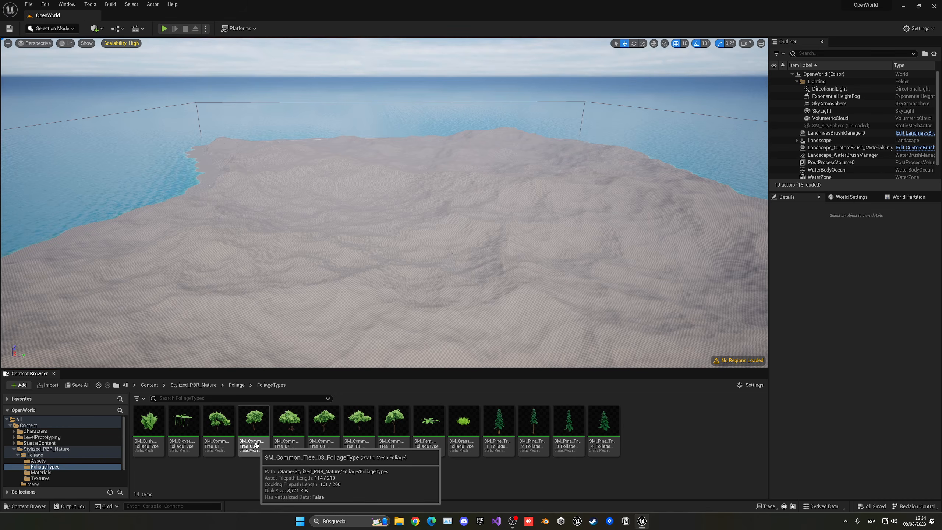
pyautogui.click(237, 388)
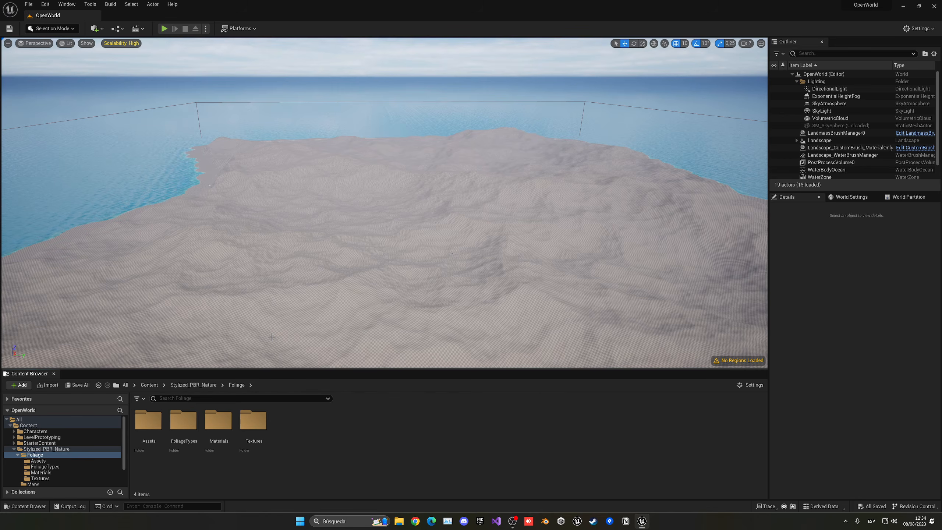
pyautogui.doubleClick(228, 417)
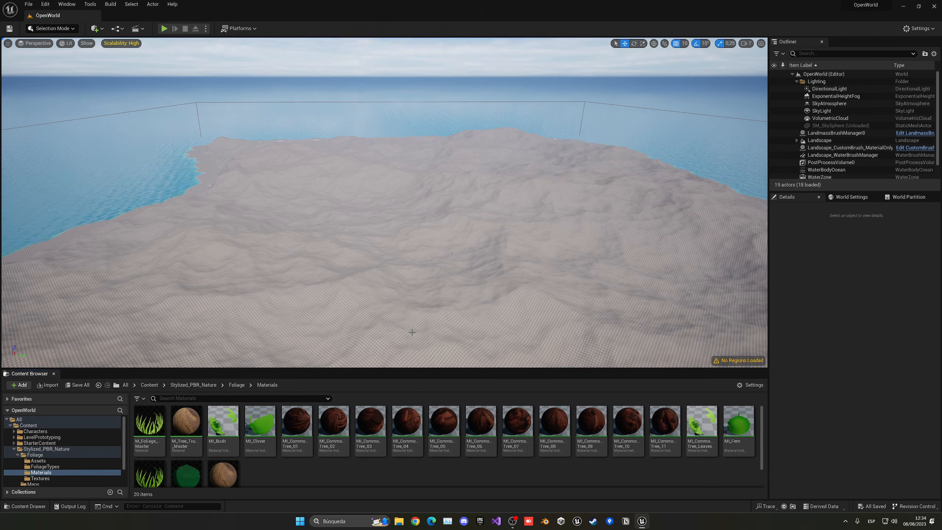
# - Open the Terrain folder, select M_Landscape, and show the Landscape actor's properties
pyautogui.click(480, 288)
pyautogui.moveTo(480, 288); pyautogui.dragTo(481, 364)
pyautogui.scroll(-2, 305, 448)
pyautogui.scroll(1, 305, 447)
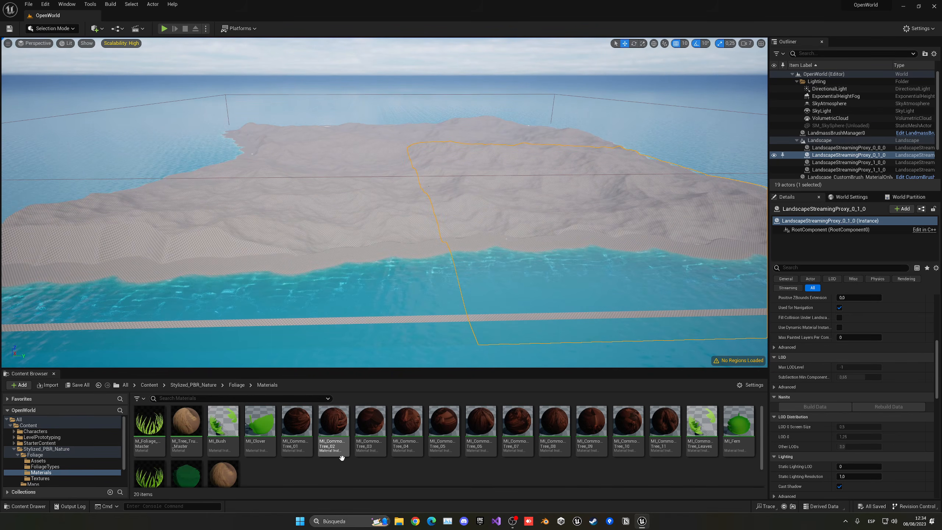
pyautogui.click(209, 387)
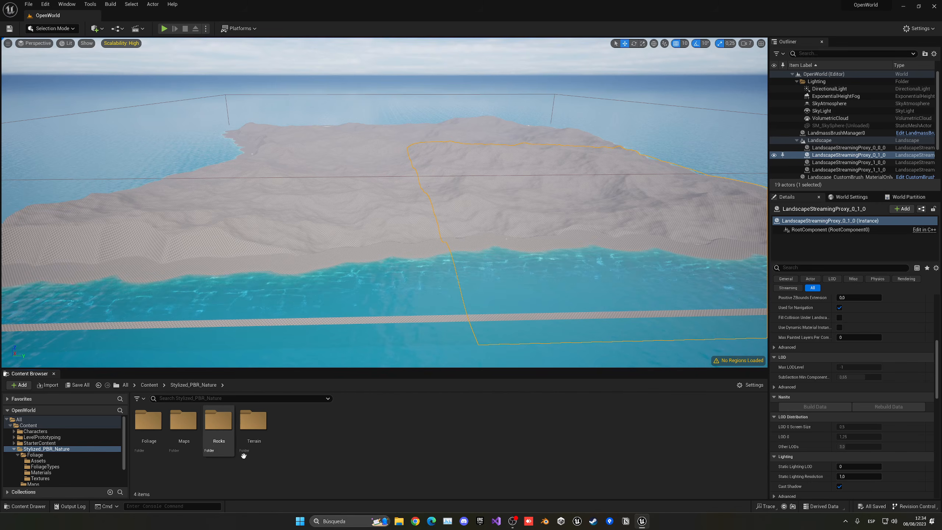
pyautogui.doubleClick(251, 448)
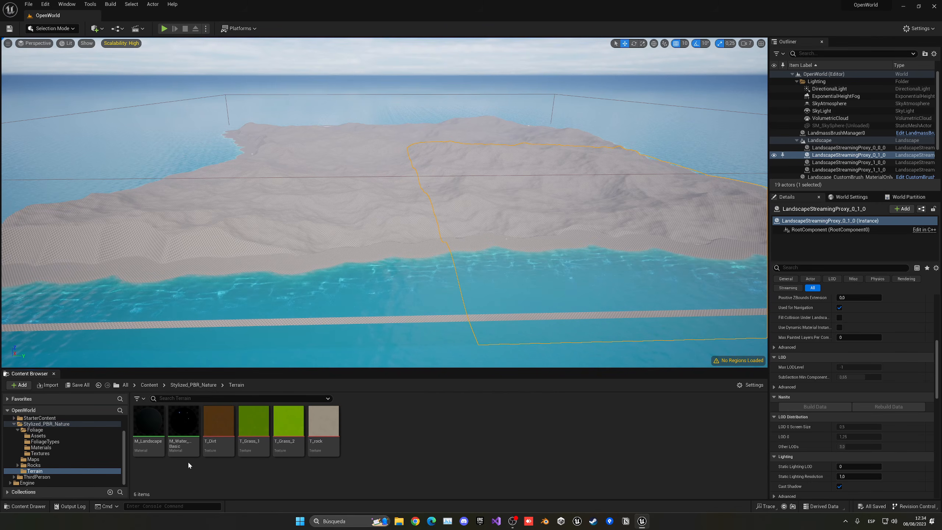
pyautogui.click(148, 427)
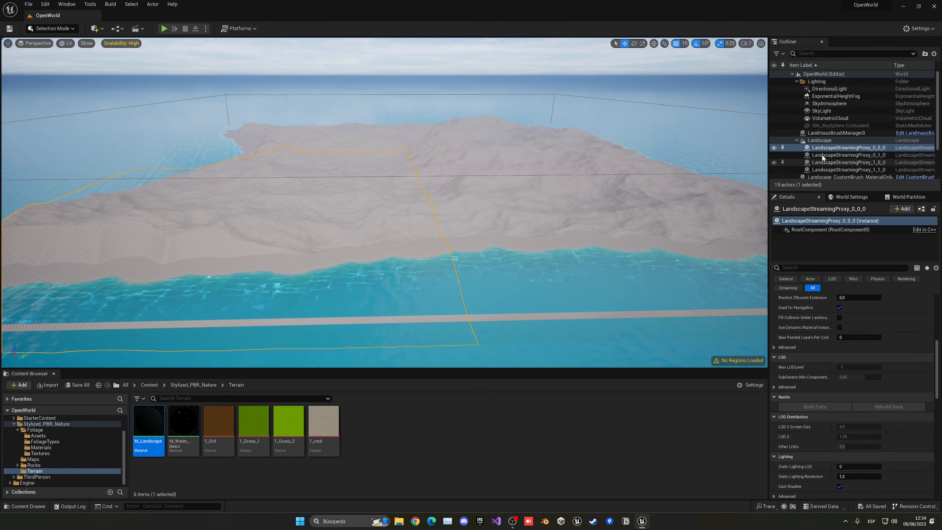
pyautogui.click(816, 140)
pyautogui.click(797, 140)
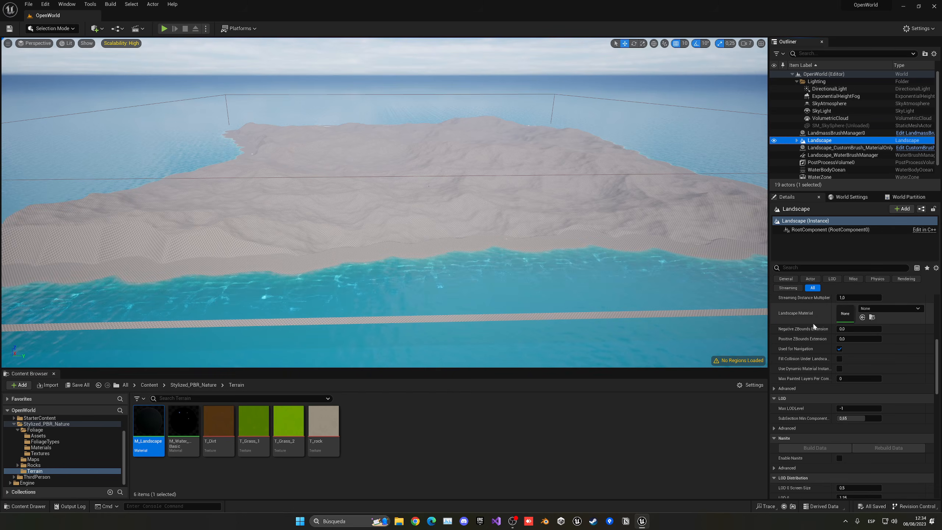
# - Try dragging M_Landscape onto the Landscape, then select all four landscape sections
pyautogui.scroll(2, 853, 322)
pyautogui.moveTo(149, 427); pyautogui.dragTo(864, 338)
pyautogui.press('w')
pyautogui.moveTo(445, 208); pyautogui.dragTo(460, 217, button='right')
pyautogui.press('s')
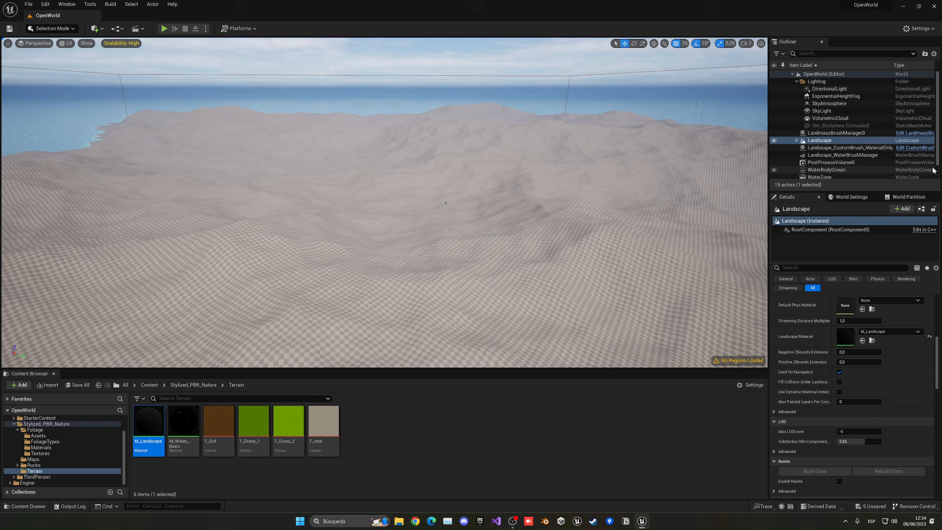
pyautogui.click(797, 141)
pyautogui.scroll(-2, 816, 134)
pyautogui.click(837, 118)
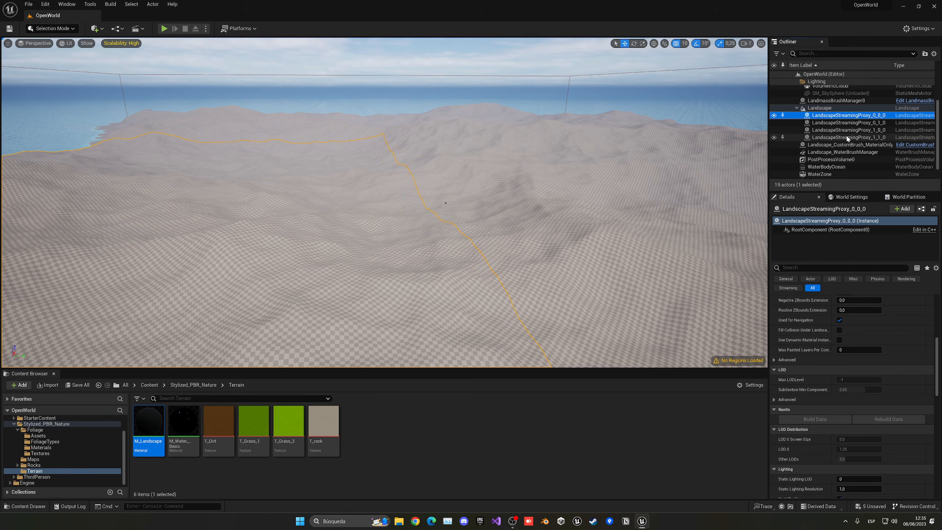
pyautogui.keyDown('shift'); pyautogui.click(843, 137); pyautogui.keyUp('shift')
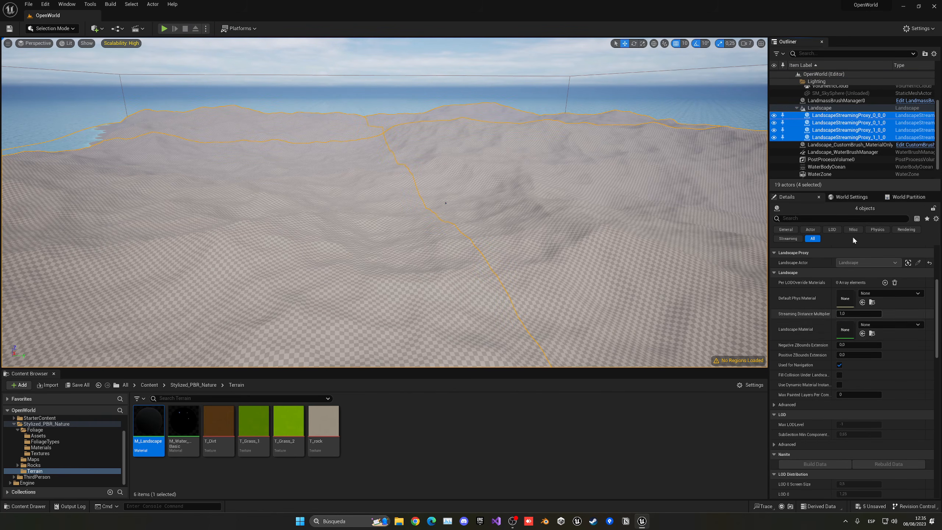
pyautogui.press('s')
pyautogui.moveTo(241, 159); pyautogui.dragTo(237, 162, button='right')
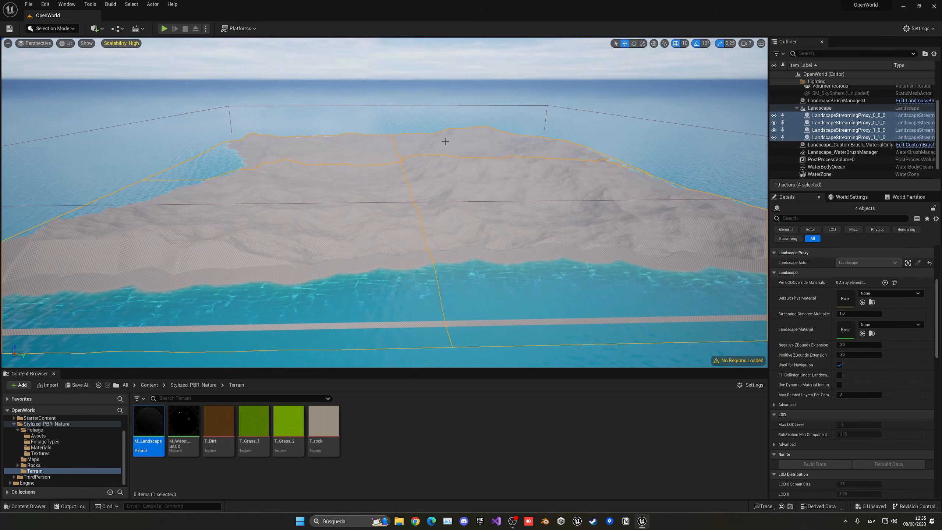
# - Drop M_Landscape into the Landscape Material slot and reselect the whole Landscape actor
pyautogui.moveTo(148, 424); pyautogui.dragTo(834, 333)
pyautogui.click(828, 108)
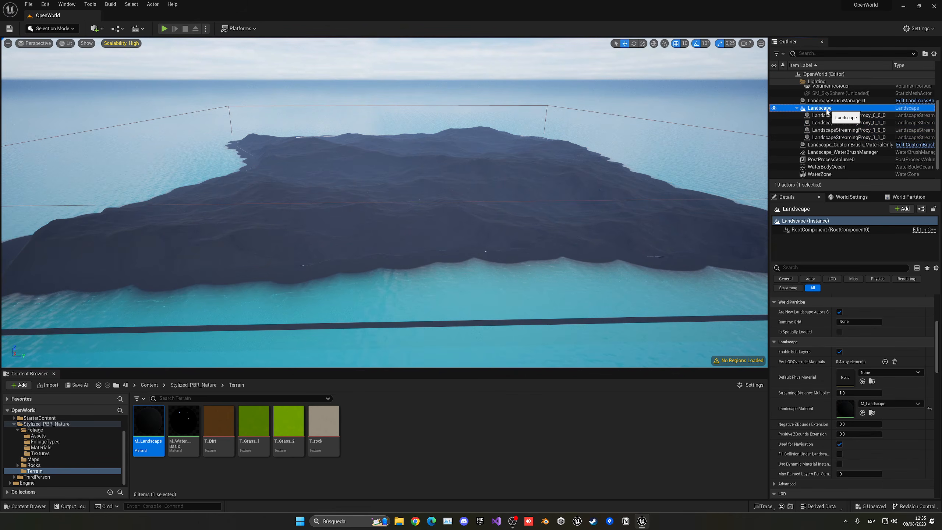
pyautogui.click(797, 108)
# - Fly low over the island to inspect the newly shaded terrain
pyautogui.press('w')
pyautogui.moveTo(594, 175); pyautogui.dragTo(653, 184, button='right')
pyautogui.press('w')
pyautogui.press('s')
pyautogui.press('w')
pyautogui.press('s')
pyautogui.press('w')
pyautogui.moveTo(109, 57)
pyautogui.mouseDown(button='right')
pyautogui.moveTo(93, 64)
pyautogui.moveTo(109, 56)
pyautogui.mouseUp(button='right')
# - Switch to Landscape mode's Paint tool
pyautogui.click(52, 29)
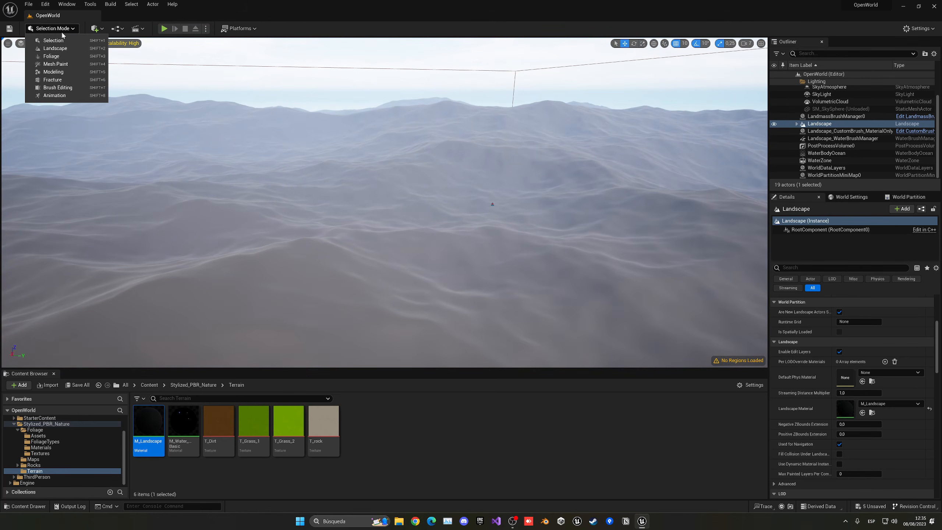
pyautogui.click(64, 48)
pyautogui.click(89, 55)
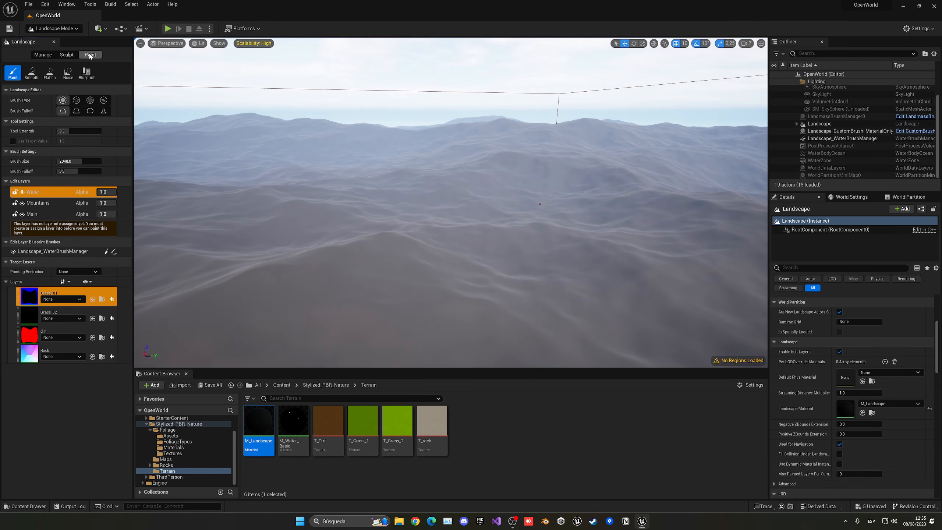
pyautogui.press('s')
pyautogui.moveTo(295, 197)
pyautogui.mouseDown(button='right')
pyautogui.moveTo(280, 197)
pyautogui.moveTo(293, 198)
pyautogui.mouseUp(button='right')
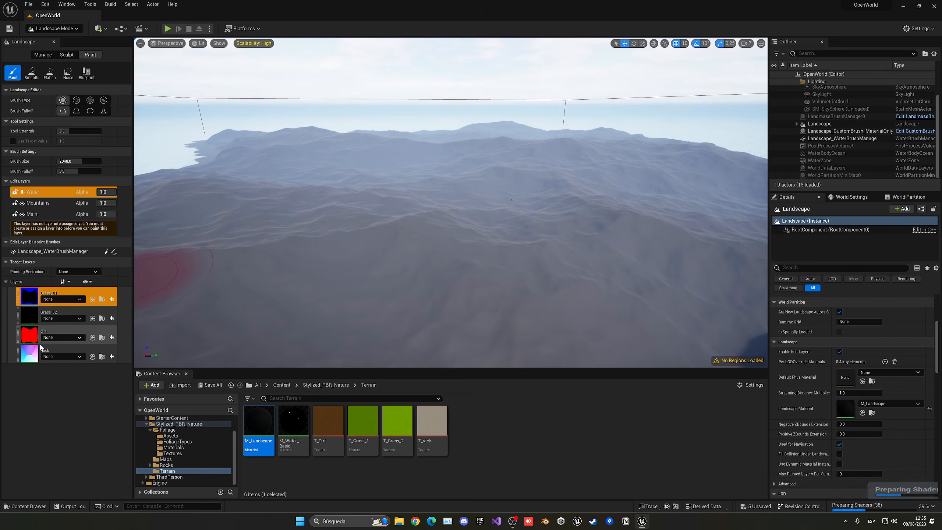
# - Assign Grass_01_LayerInfo to the Grass_01 paint layer
pyautogui.click(70, 299)
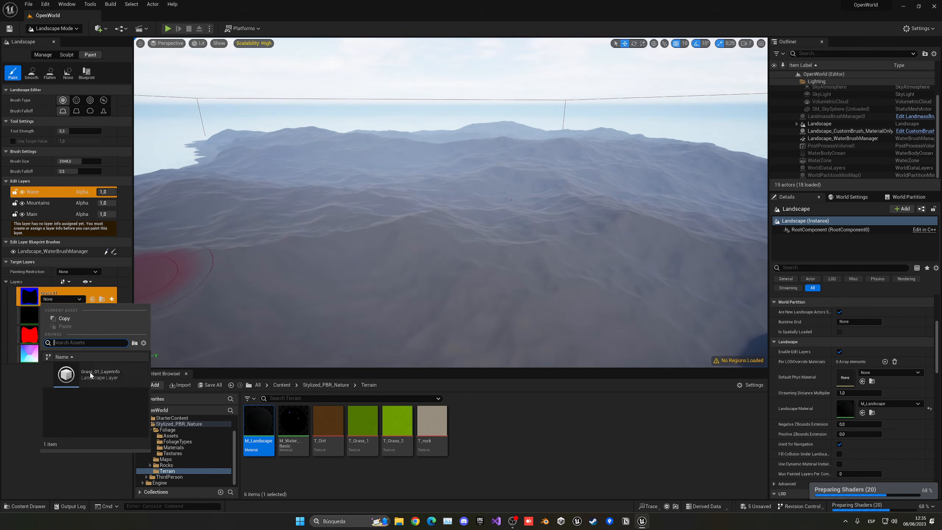
pyautogui.click(55, 299)
pyautogui.click(62, 301)
pyautogui.click(75, 378)
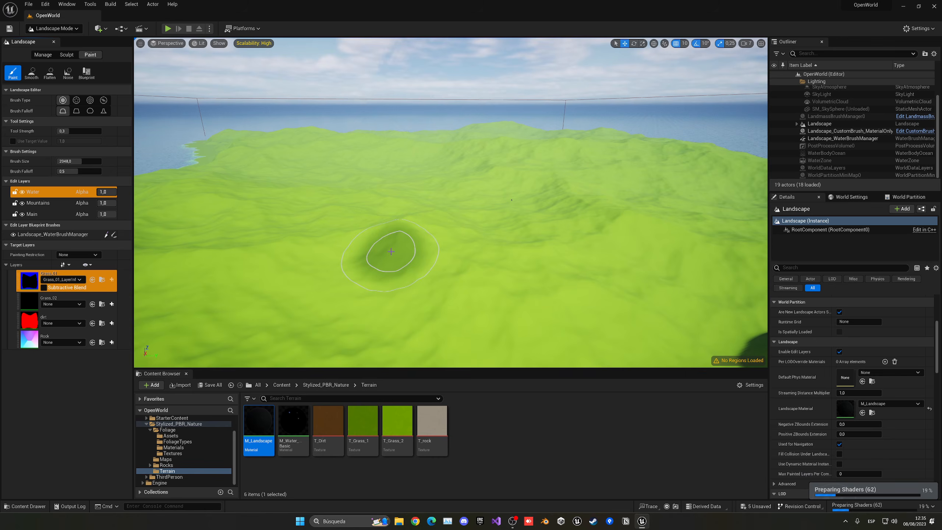
pyautogui.press('w')
pyautogui.moveTo(450, 202); pyautogui.dragTo(583, 238, button='right')
pyautogui.scroll(-5, 590, 243)
pyautogui.press('s')
pyautogui.scroll(-2, 326, 343)
pyautogui.moveTo(333, 356)
pyautogui.mouseDown(button='right')
pyautogui.moveTo(312, 322)
pyautogui.moveTo(240, 301)
pyautogui.mouseUp(button='right')
# - Assign dirt_LayerInfo to the dirt layer and Rock_LayerInfo to the Rock layer
pyautogui.click(33, 305)
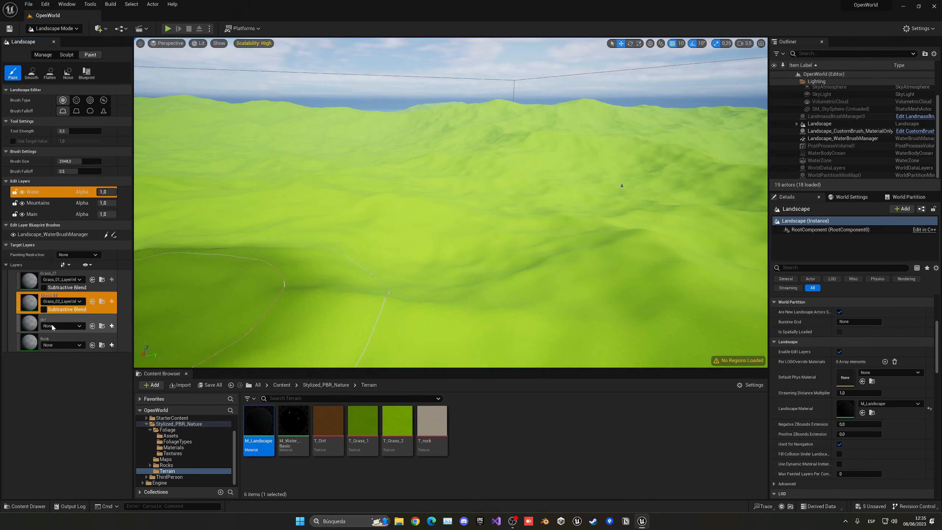
pyautogui.click(41, 324)
pyautogui.click(63, 345)
pyautogui.click(80, 413)
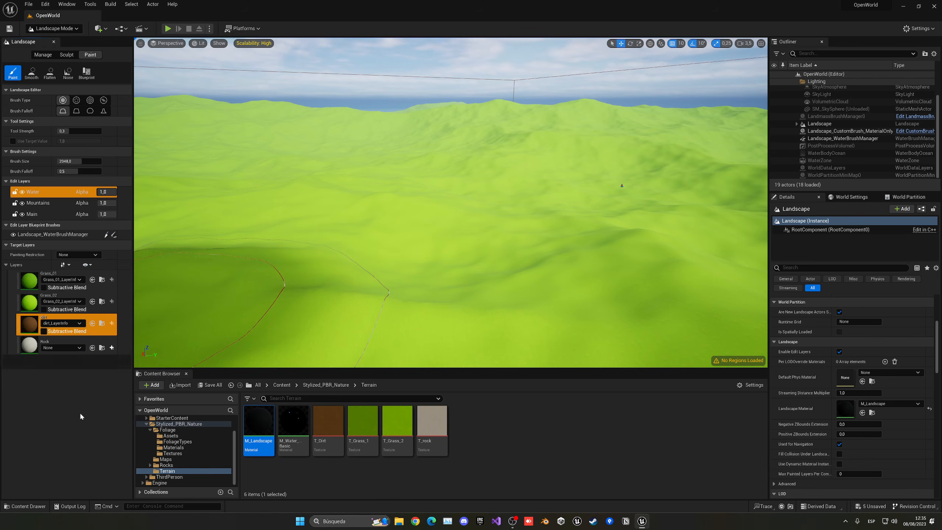
pyautogui.click(54, 348)
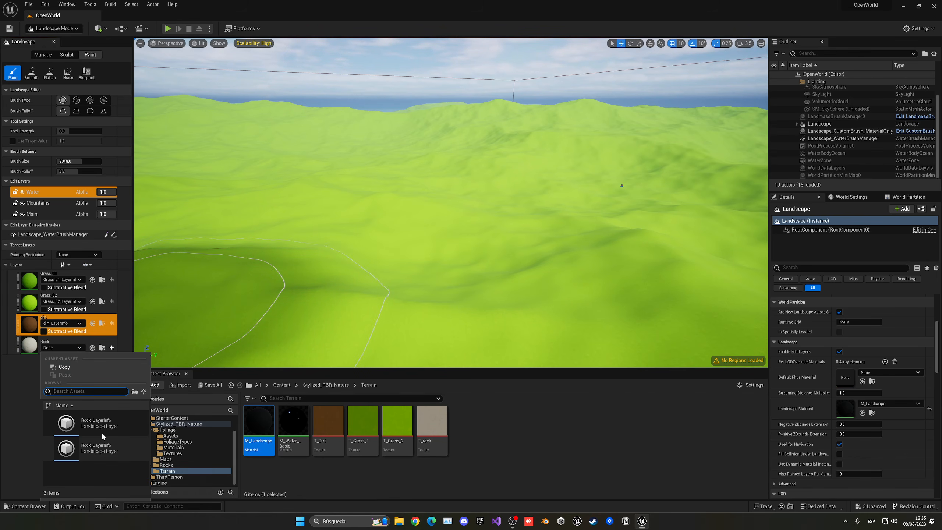
pyautogui.click(100, 422)
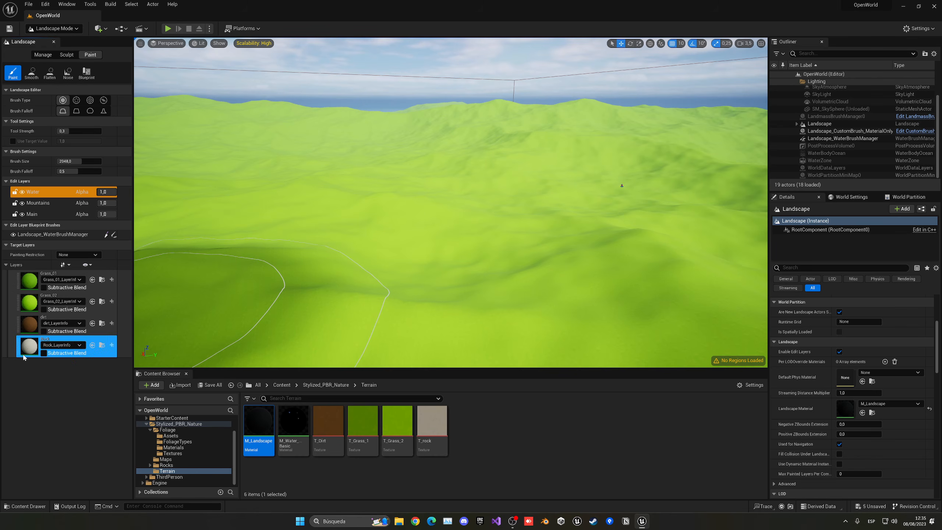
# - Paint a brown dirt patch onto the terrain with the dirt layer
pyautogui.moveTo(451, 202)
pyautogui.mouseDown(button='right')
pyautogui.moveTo(514, 208)
pyautogui.moveTo(493, 241)
pyautogui.moveTo(434, 208)
pyautogui.moveTo(440, 215)
pyautogui.mouseUp(button='right')
pyautogui.click(33, 328)
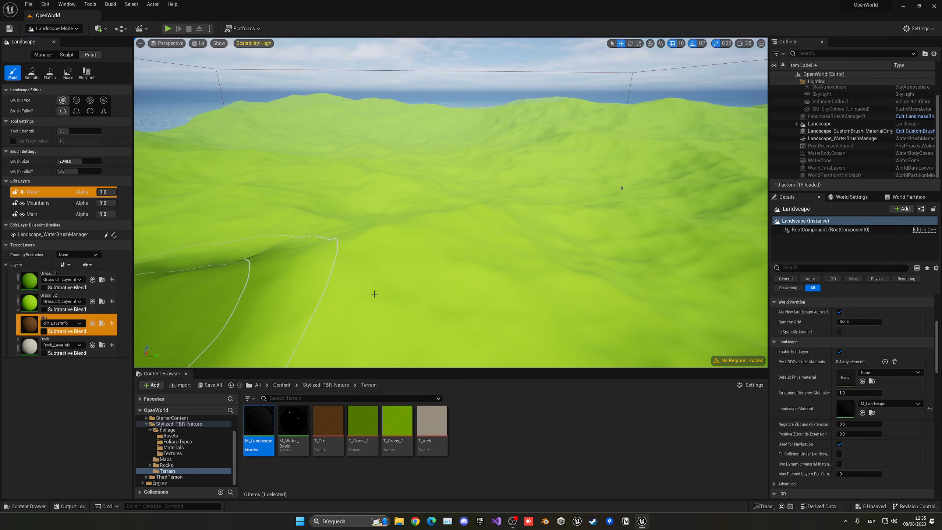
pyautogui.moveTo(378, 294)
pyautogui.mouseDown(button='right')
pyautogui.moveTo(396, 303)
pyautogui.moveTo(399, 248)
pyautogui.mouseUp(button='right')
pyautogui.moveTo(400, 248)
pyautogui.mouseDown()
pyautogui.moveTo(415, 269)
pyautogui.moveTo(440, 268)
pyautogui.moveTo(457, 284)
pyautogui.moveTo(413, 251)
pyautogui.mouseUp()
pyautogui.press('w')
pyautogui.moveTo(413, 251)
pyautogui.mouseDown(button='right')
pyautogui.moveTo(406, 284)
pyautogui.moveTo(406, 242)
pyautogui.moveTo(421, 239)
pyautogui.moveTo(431, 253)
pyautogui.mouseUp(button='right')
pyautogui.press('s')
pyautogui.press('w')
pyautogui.press('s')
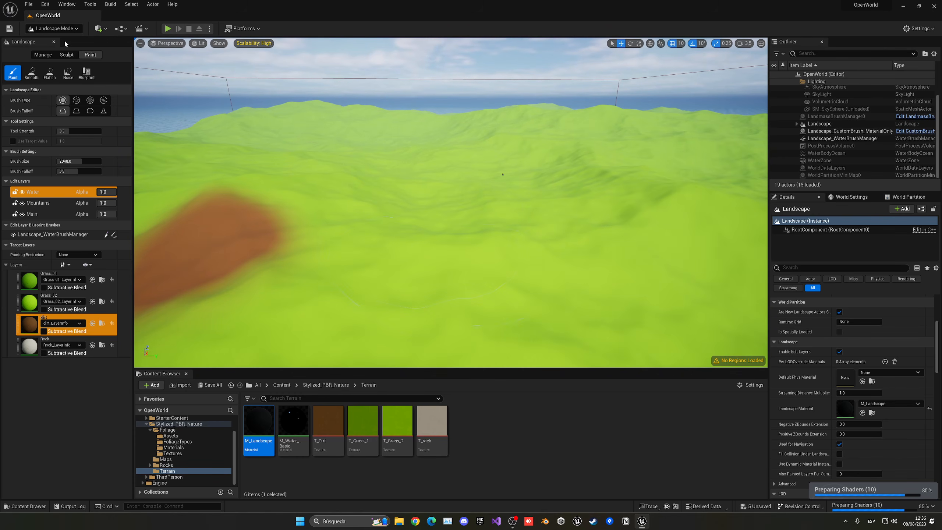
# - Return to Selection Mode, go up to the top Content folder, and open the Edit menu
pyautogui.click(60, 30)
pyautogui.click(52, 41)
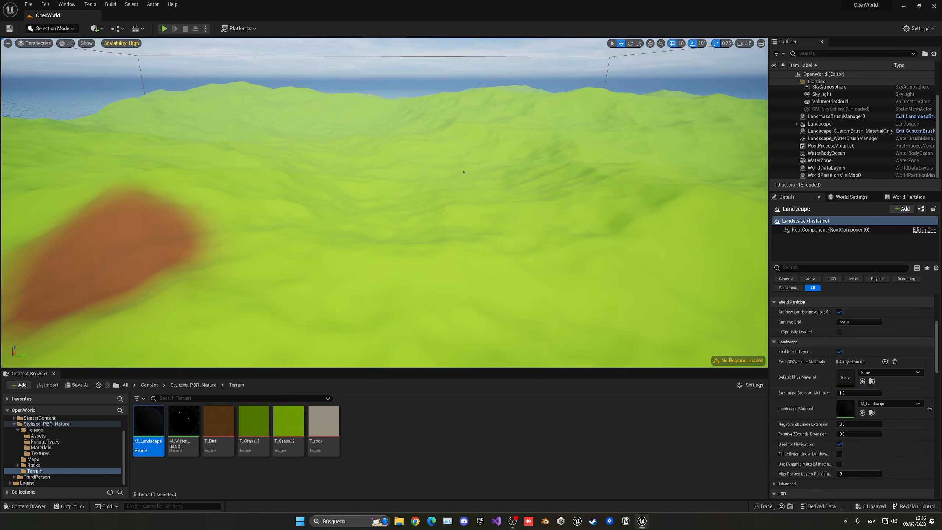
pyautogui.click(149, 385)
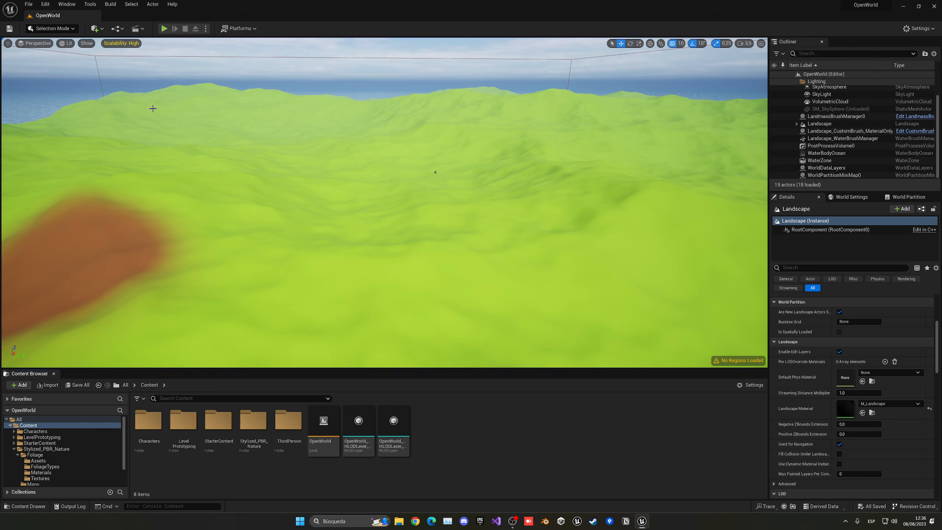
pyautogui.click(46, 4)
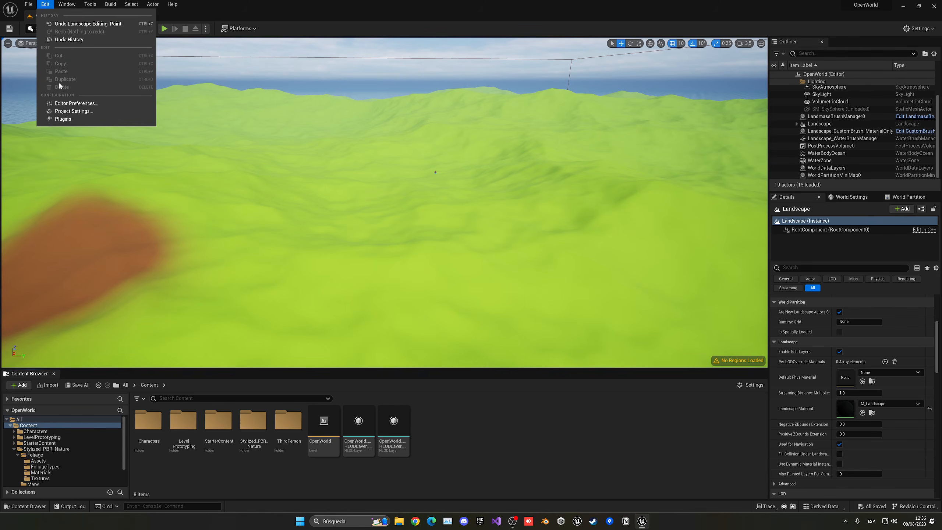
# - In Plugins, search 'procedural' and enable Procedural Content Generation Framework
pyautogui.click(63, 119)
pyautogui.write('pro')
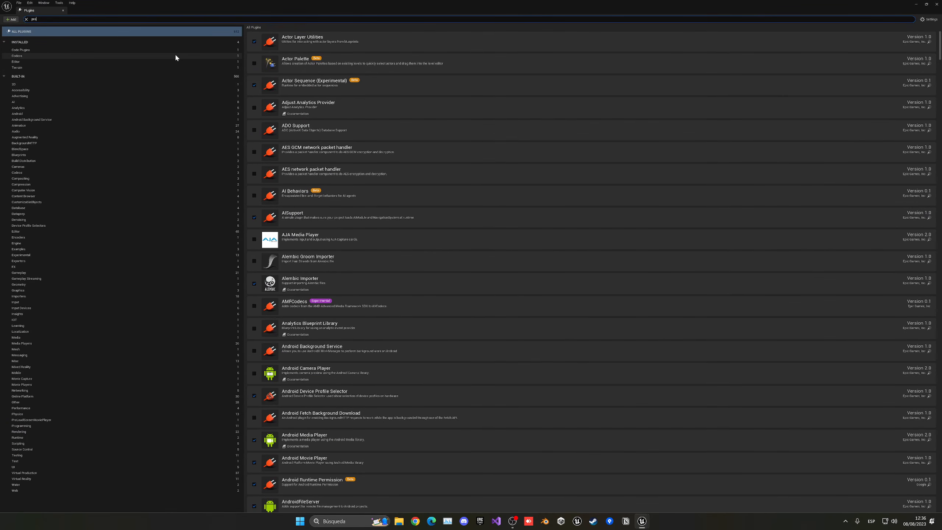
pyautogui.write('cedural')
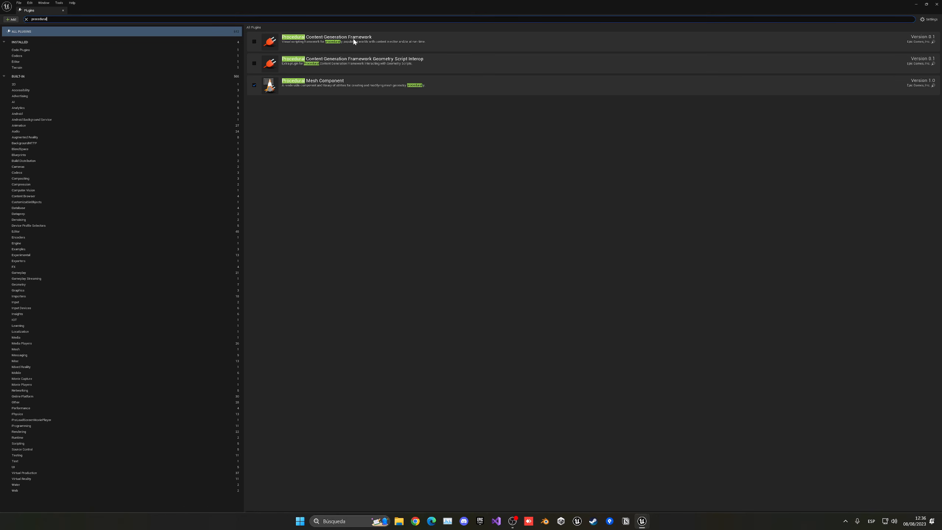
pyautogui.click(254, 41)
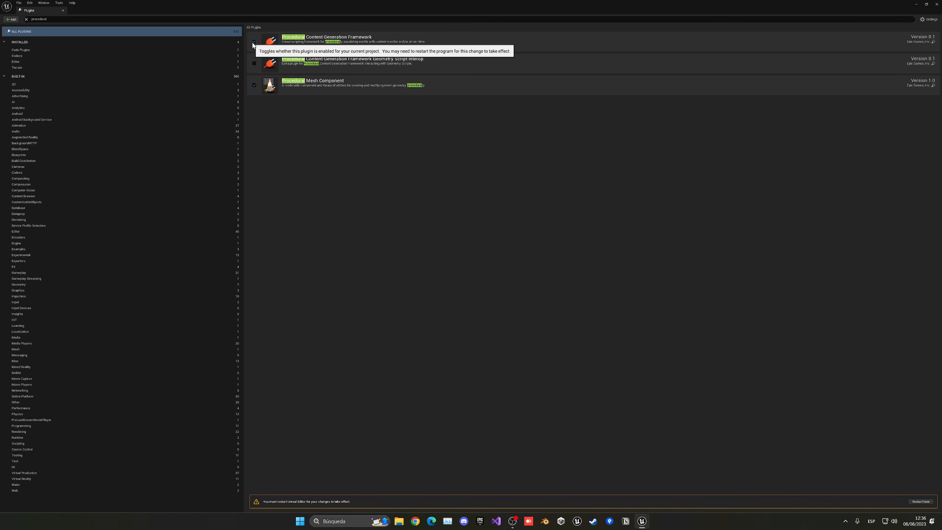
# - Restart the editor and reopen the OpenWorld level
pyautogui.click(922, 501)
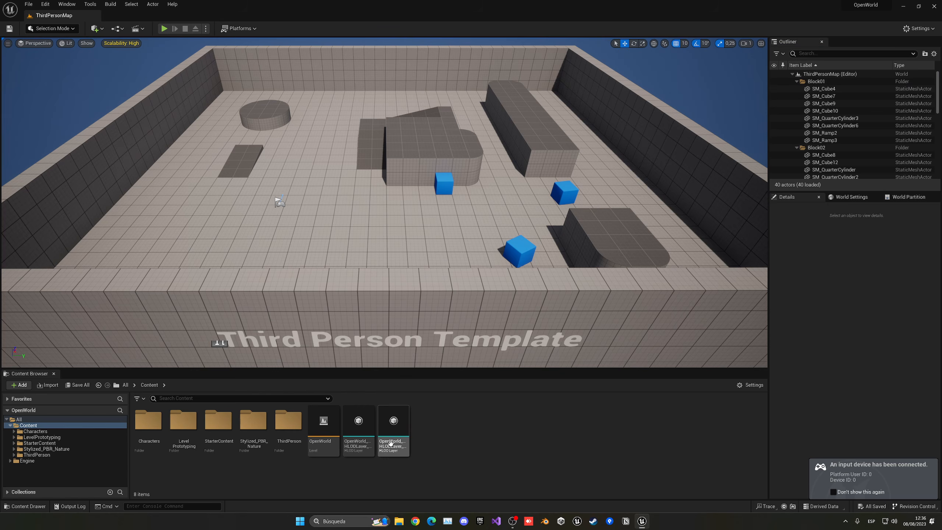
pyautogui.doubleClick(323, 424)
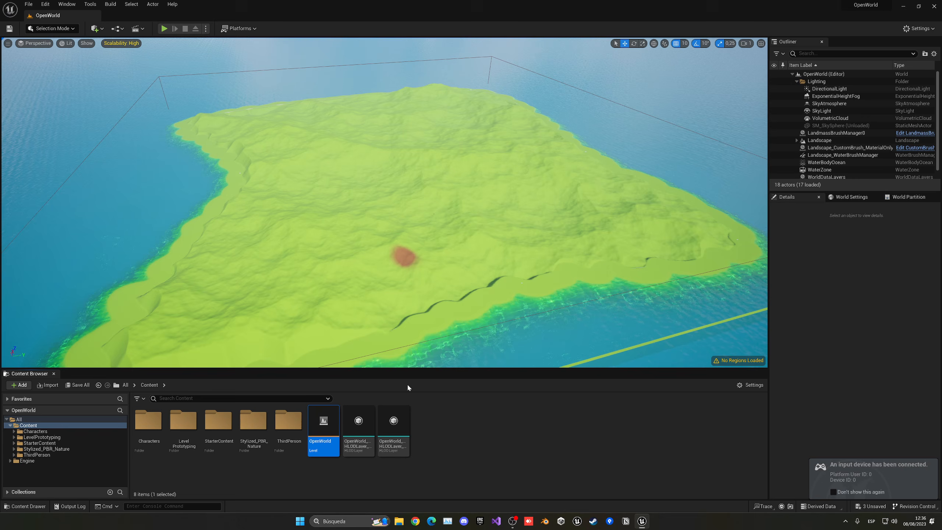
pyautogui.click(437, 418)
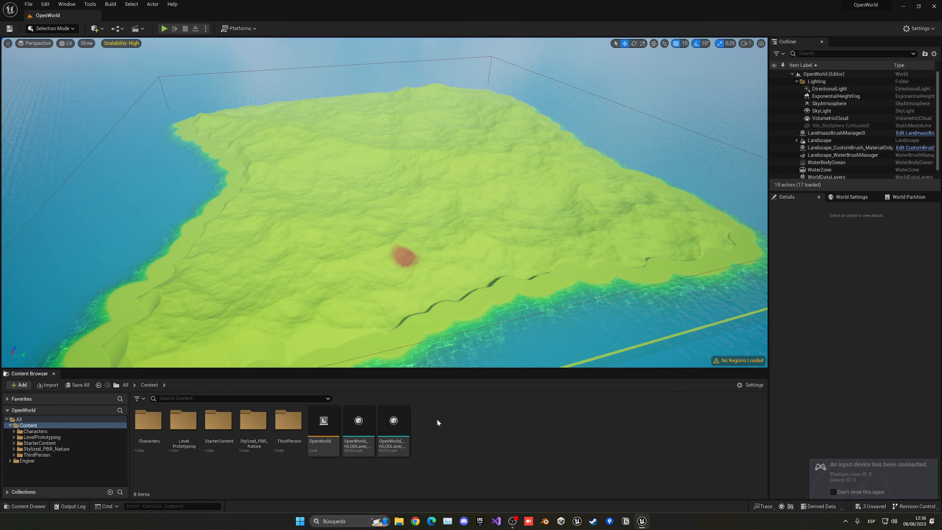
# - Create a new PCG Graph asset in Content named PCG_Trees
pyautogui.rightClick(442, 423)
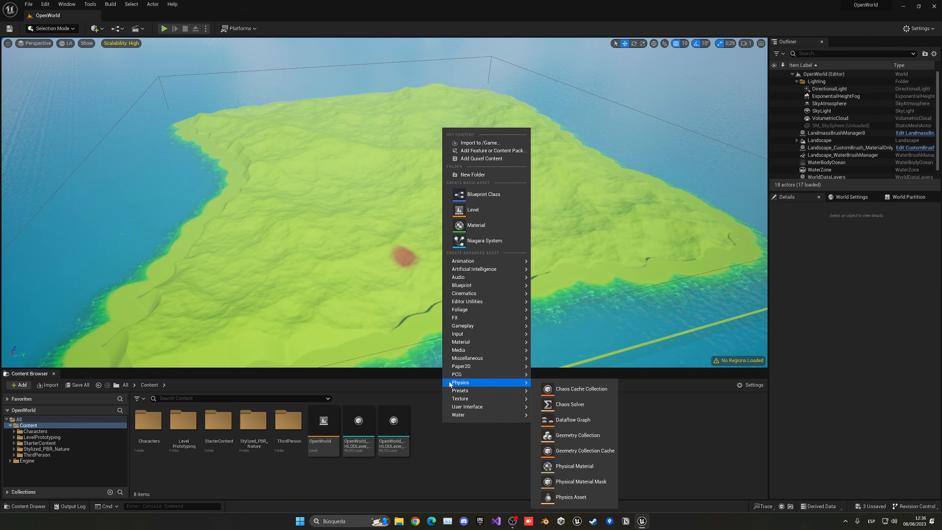
pyautogui.moveTo(455, 378)
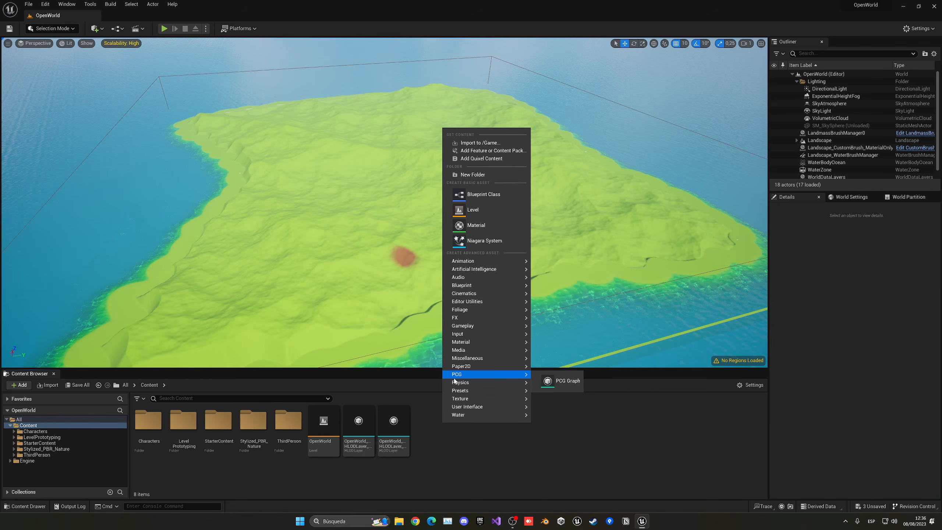
pyautogui.click(559, 384)
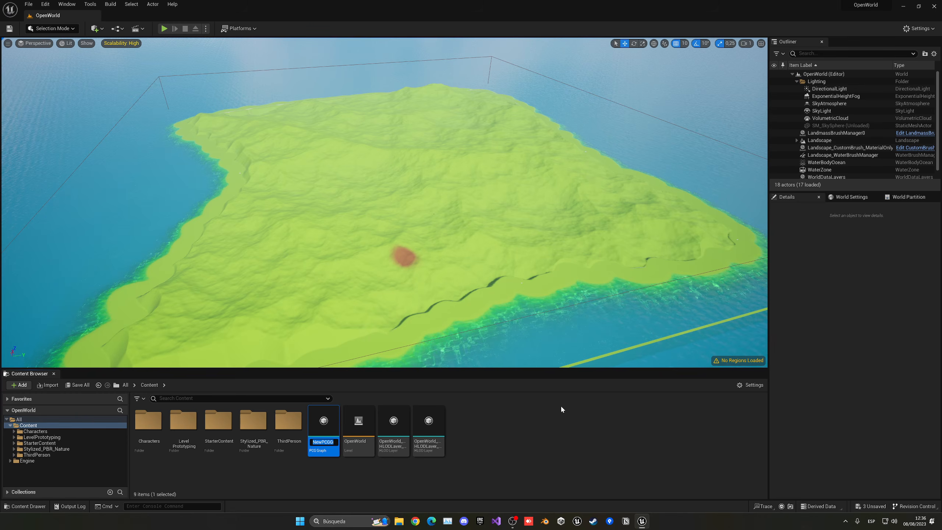
pyautogui.write('PCG_')
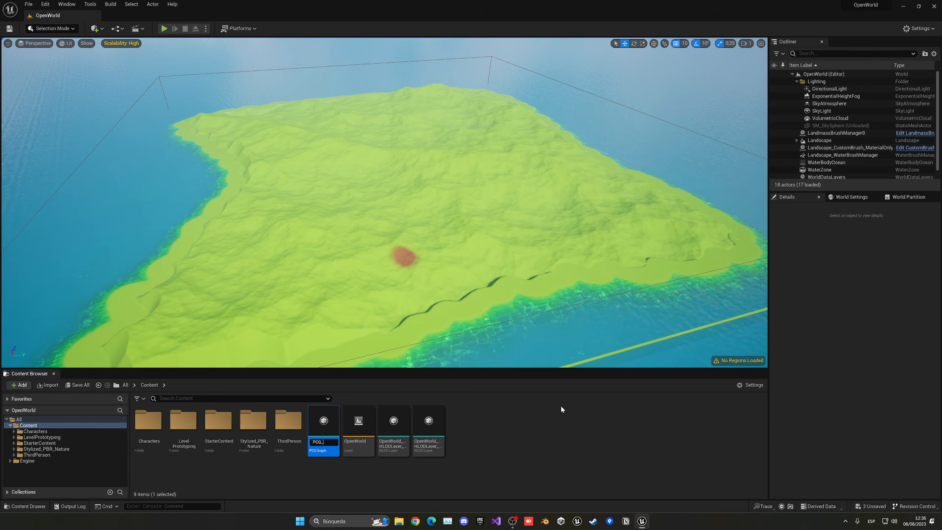
pyautogui.write('TRees')
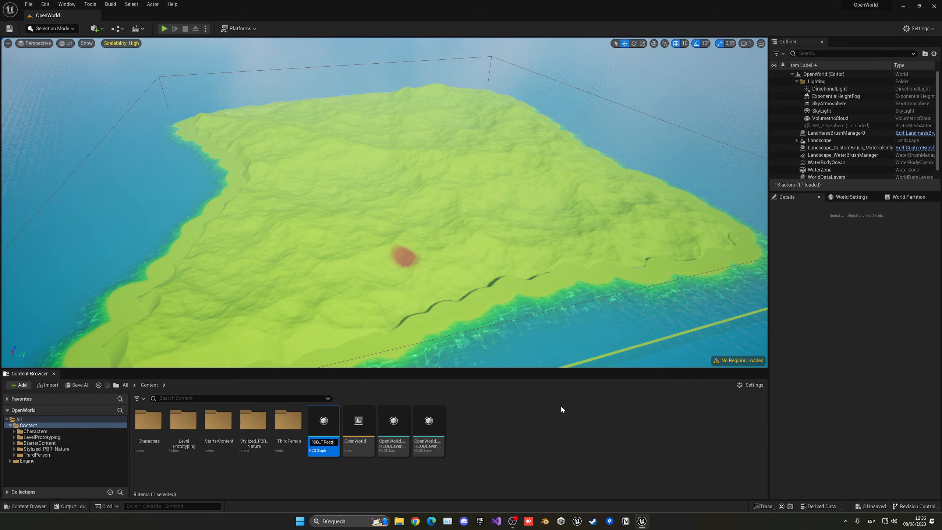
pyautogui.press('BackSpace')
pyautogui.press('BackSpace')
pyautogui.press('BackSpace')
pyautogui.write('rees')
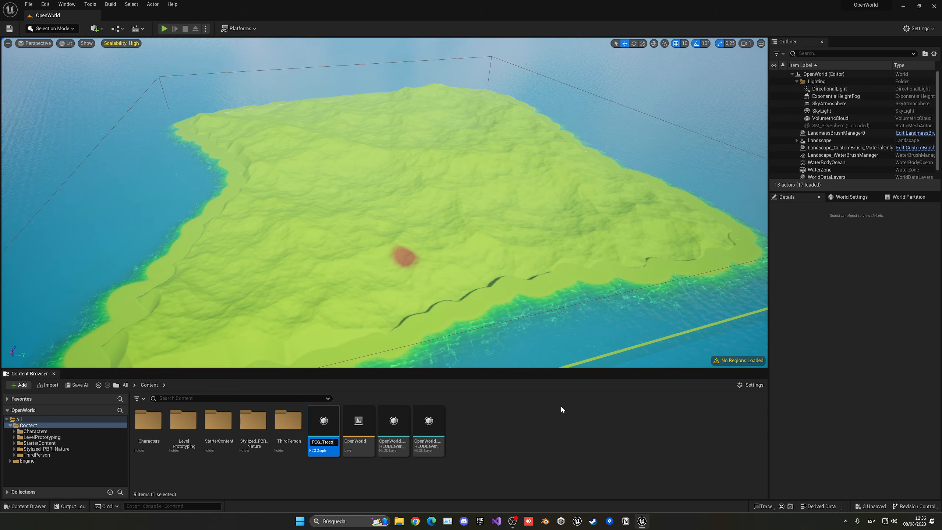
pyautogui.press('Return')
pyautogui.press('Return')
# - Dock the PCG_Trees graph beside the level and expand the Input node's pins
pyautogui.moveTo(353, 63); pyautogui.dragTo(215, 16)
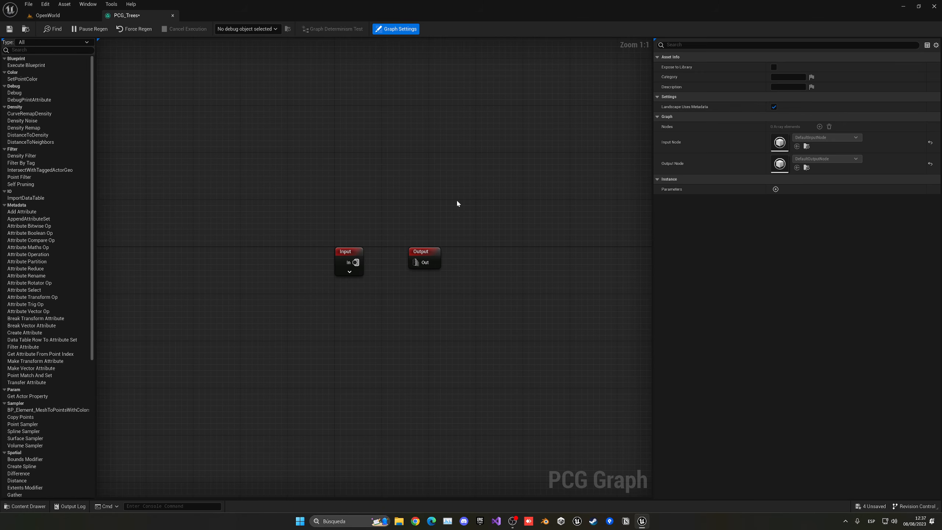
pyautogui.moveTo(434, 252); pyautogui.dragTo(534, 253)
pyautogui.moveTo(535, 270); pyautogui.dragTo(461, 262, button='right')
pyautogui.click(276, 264)
pyautogui.moveTo(276, 264); pyautogui.dragTo(202, 254, button='right')
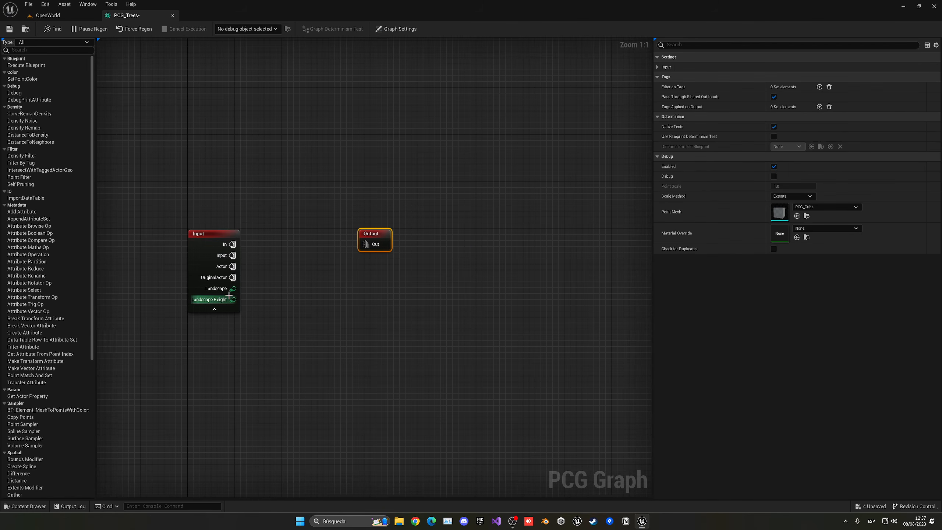
# - Add a Surface Sampler fed by the Landscape pin, with debug display on
pyautogui.moveTo(224, 292); pyautogui.dragTo(270, 264)
pyautogui.write('ampl')
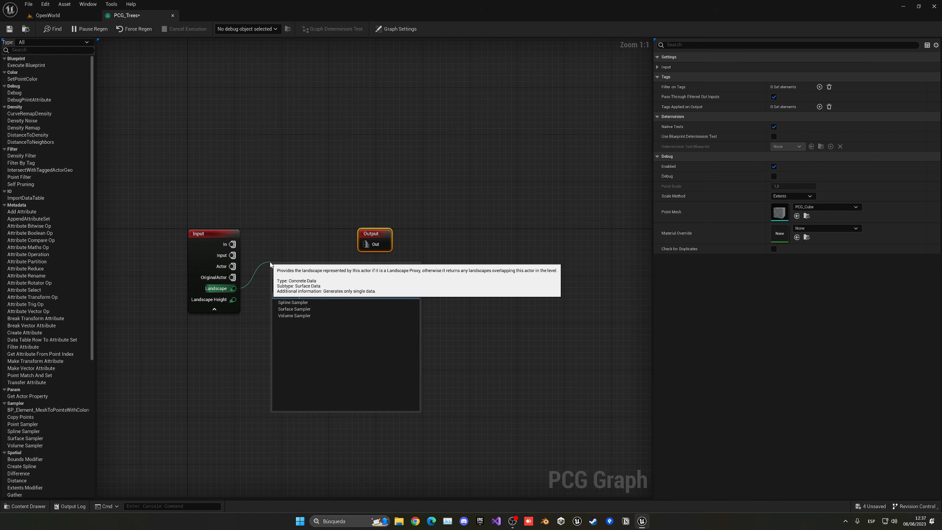
pyautogui.click(299, 311)
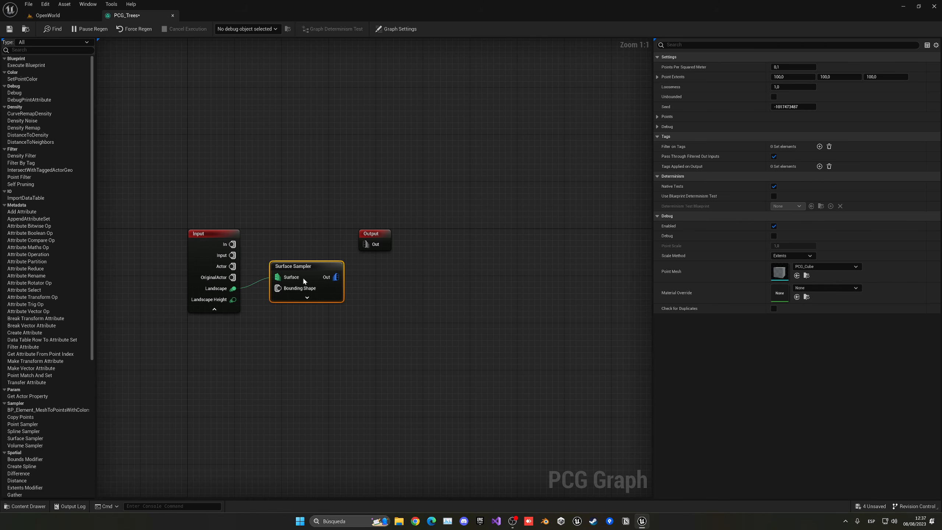
pyautogui.press('d')
pyautogui.click(81, 16)
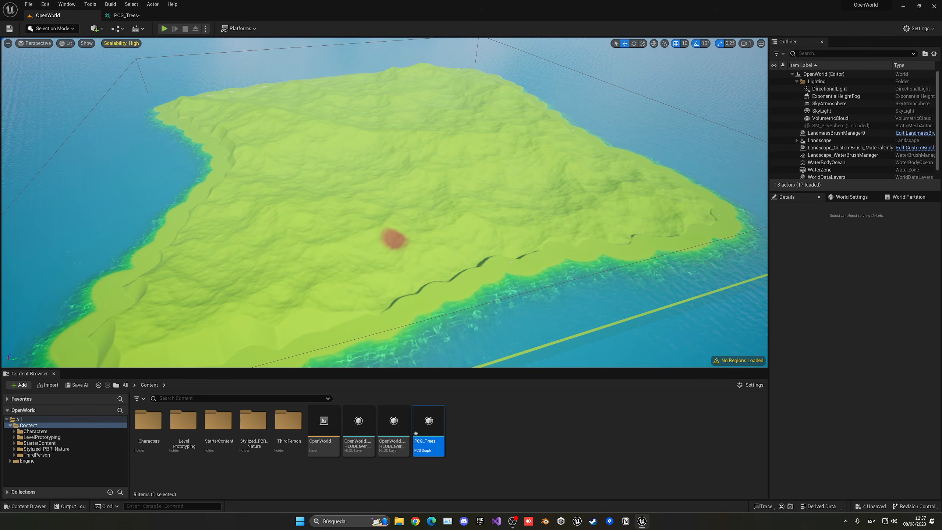
# - Place PCG_Trees into the level and inspect its generated debug cubes
pyautogui.press('w')
pyautogui.moveTo(482, 238); pyautogui.dragTo(511, 264, button='right')
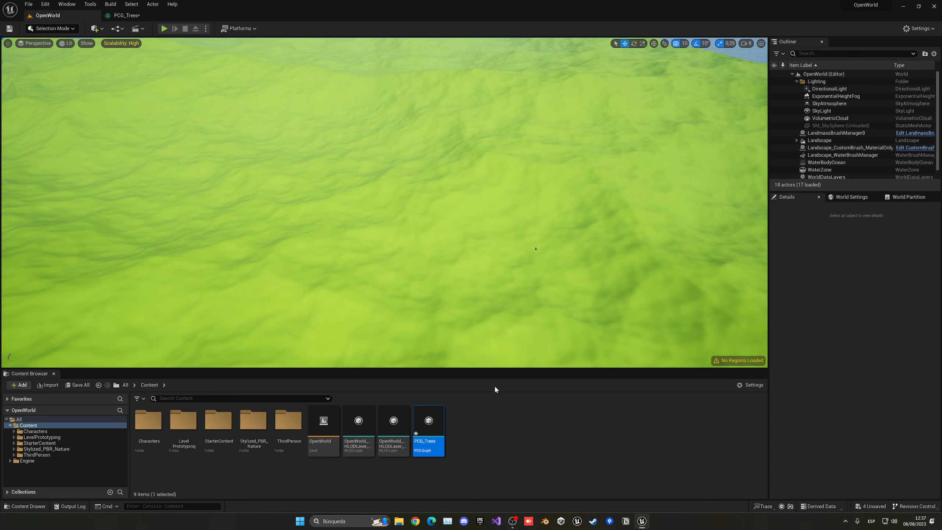
pyautogui.moveTo(418, 427); pyautogui.dragTo(433, 226)
pyautogui.press('f')
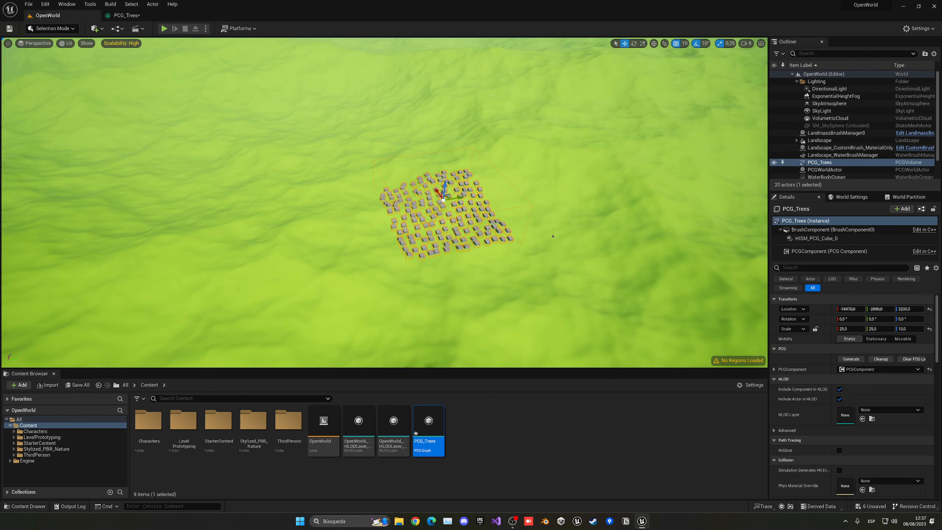
pyautogui.moveTo(409, 299); pyautogui.dragTo(412, 278, button='right')
pyautogui.press('w')
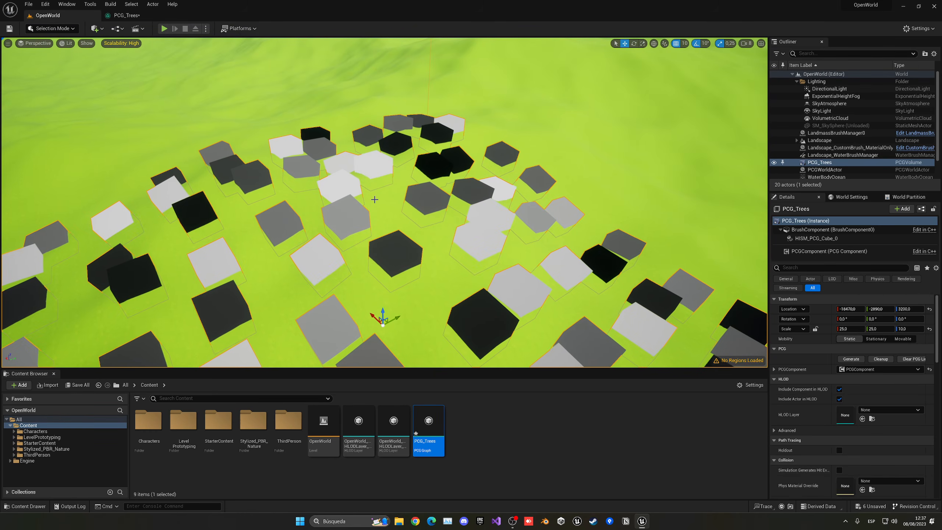
pyautogui.moveTo(497, 267); pyautogui.dragTo(501, 238, button='right')
pyautogui.press('s')
pyautogui.moveTo(408, 226); pyautogui.dragTo(397, 226, button='right')
pyautogui.press('w')
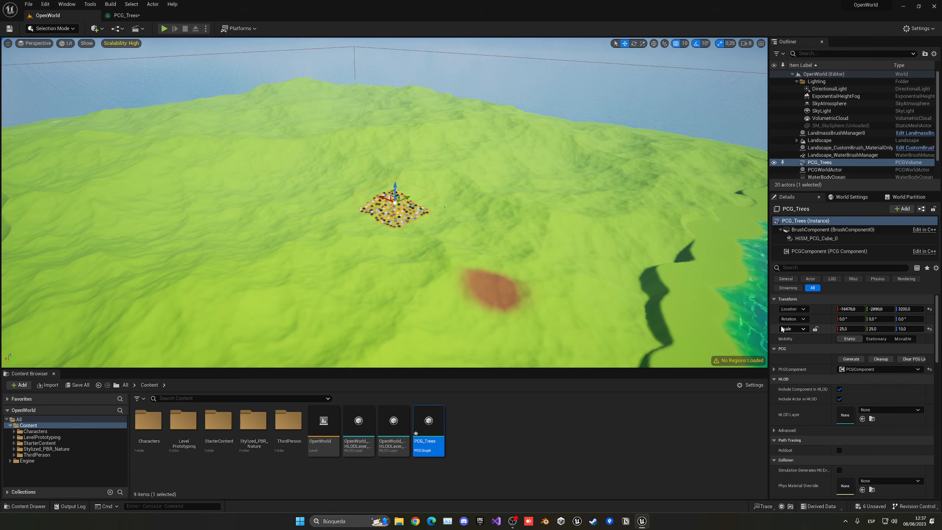
# - Lock the volume's scale proportions and set its scale to 200
pyautogui.click(816, 329)
pyautogui.click(849, 329)
pyautogui.write('20')
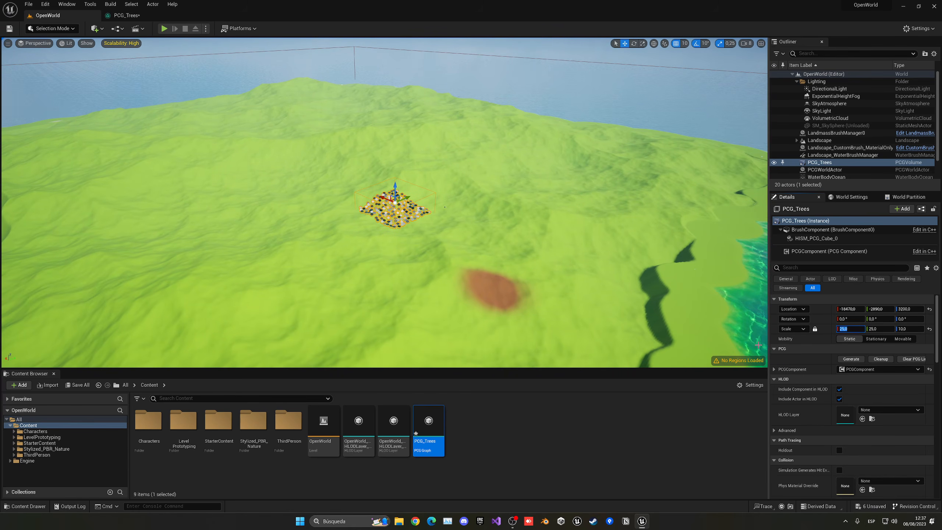
pyautogui.write('0')
pyautogui.press('Return')
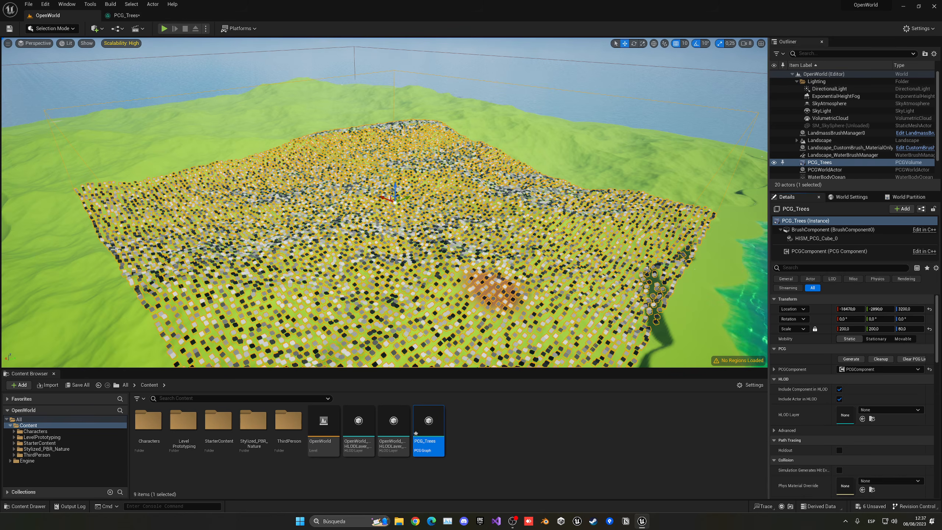
pyautogui.moveTo(489, 232); pyautogui.dragTo(516, 252, button='right')
# - Slide the volume along X over the island and save all changes
pyautogui.moveTo(367, 169); pyautogui.dragTo(298, 138)
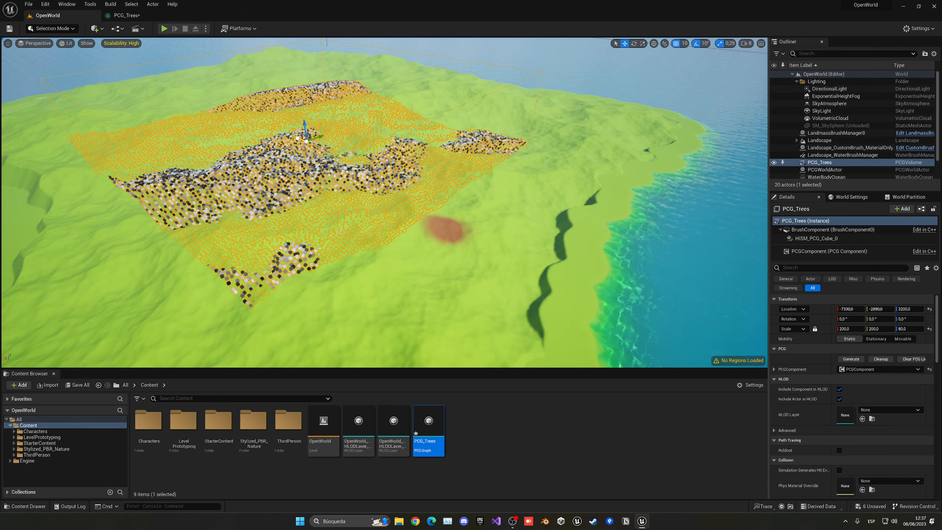
pyautogui.moveTo(298, 138); pyautogui.dragTo(232, 117, button='right')
pyautogui.press('w')
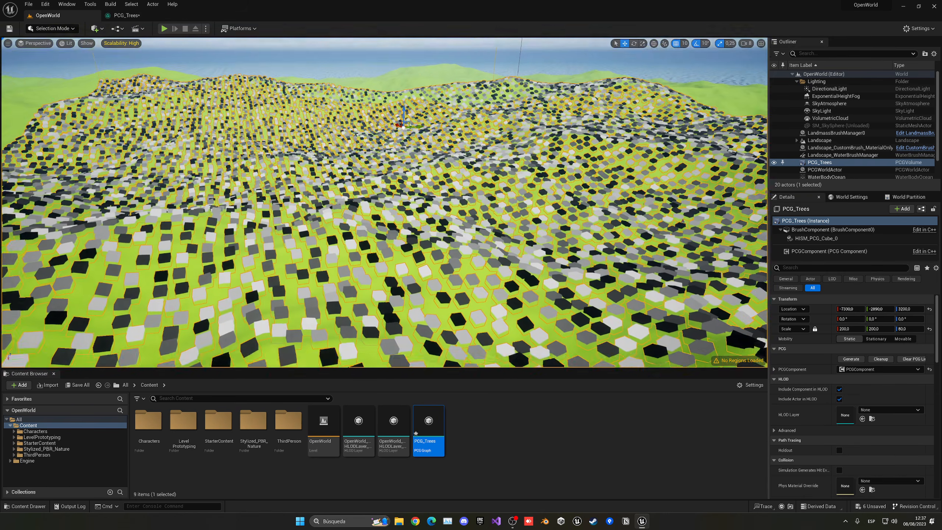
pyautogui.press('s')
pyautogui.moveTo(420, 160); pyautogui.dragTo(419, 154, button='right')
pyautogui.press('w')
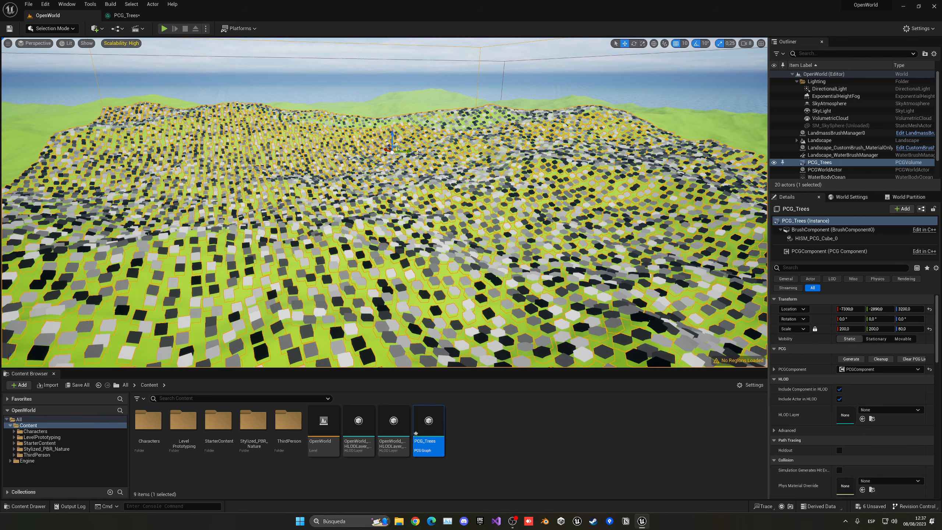
pyautogui.hotkey('ctrl', 'shift', 's')
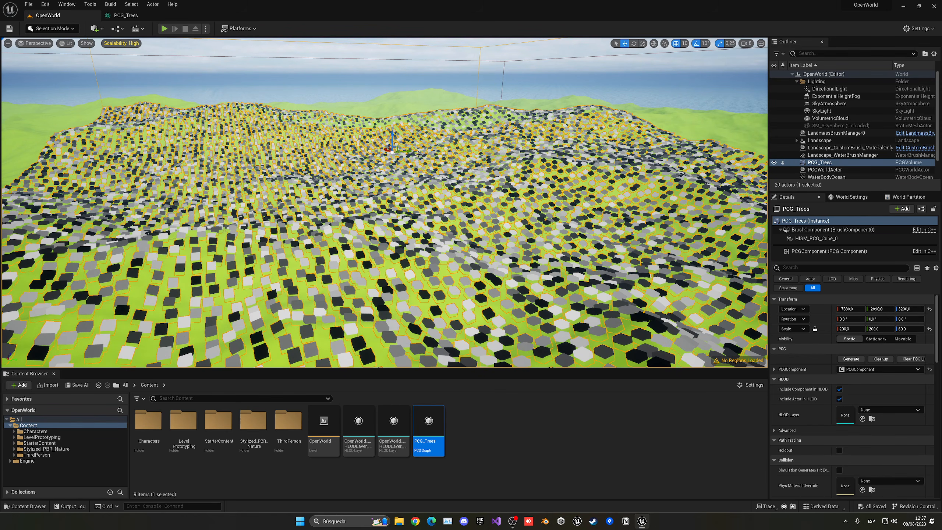
# - Add a Transform Points node after Surface Sampler in PCG_Trees and line the two nodes up
pyautogui.click(127, 15)
pyautogui.moveTo(354, 225); pyautogui.dragTo(407, 231)
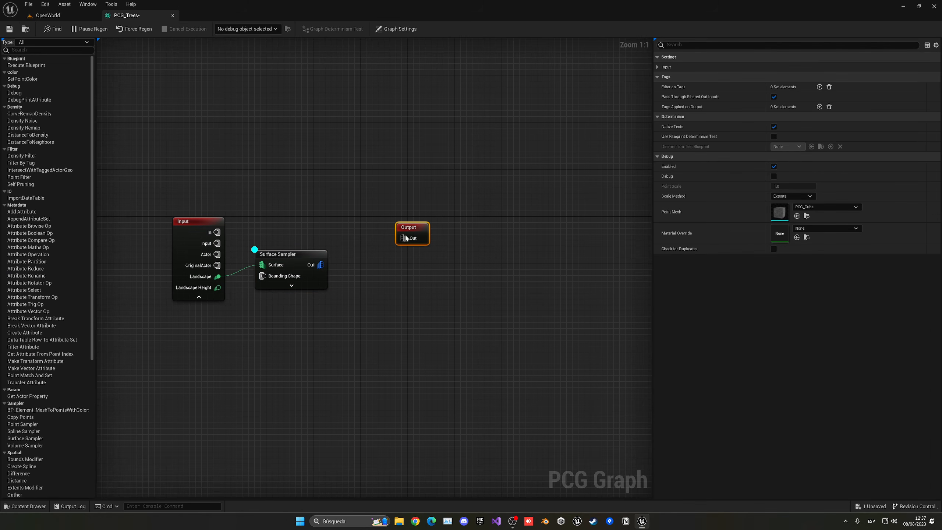
pyautogui.moveTo(334, 274); pyautogui.dragTo(304, 259, button='right')
pyautogui.moveTo(317, 255); pyautogui.dragTo(318, 255)
pyautogui.write('tra')
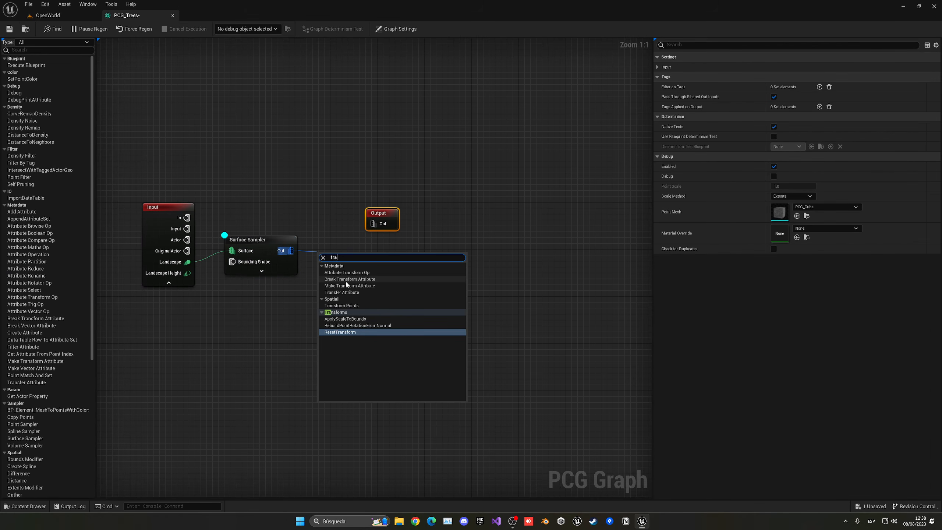
pyautogui.click(344, 305)
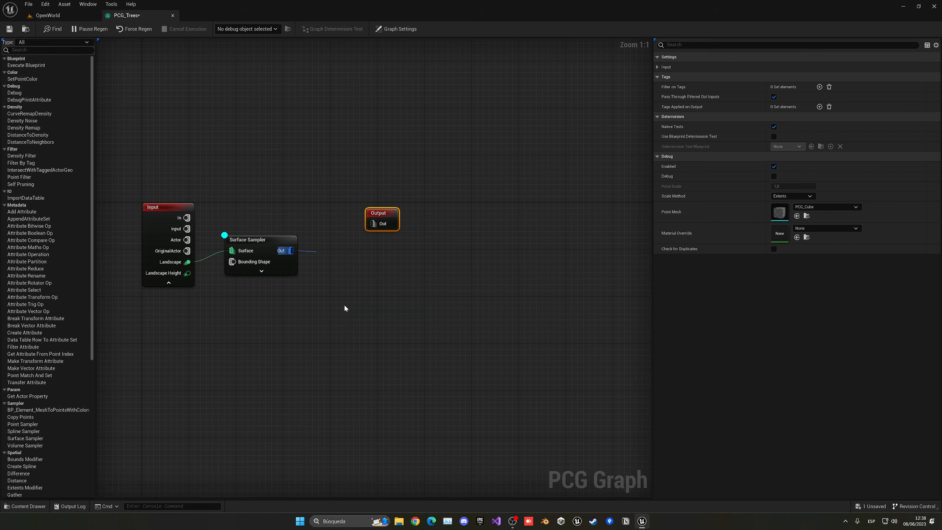
pyautogui.click(280, 244)
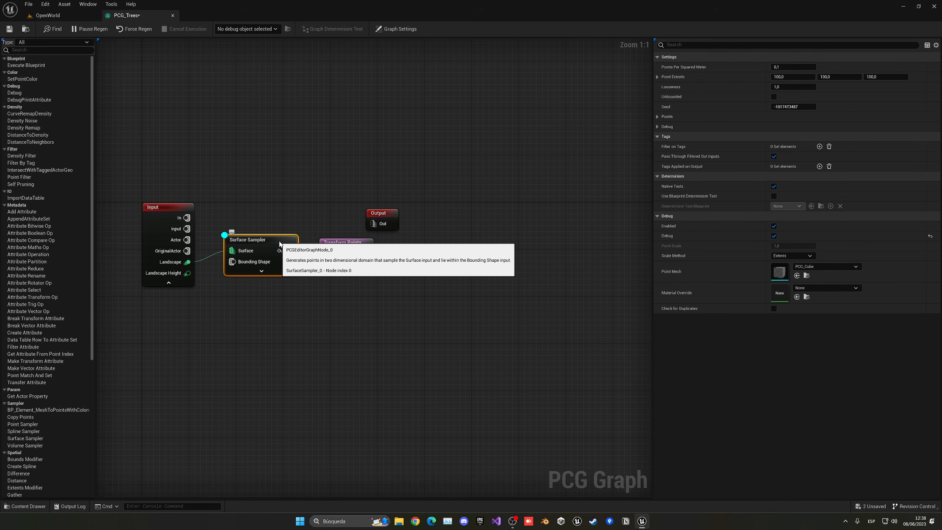
pyautogui.click(340, 245)
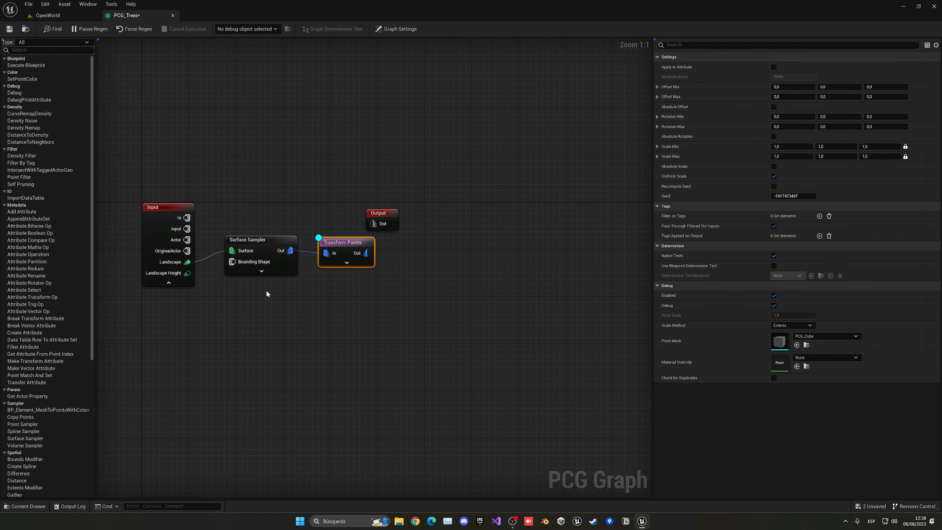
pyautogui.moveTo(267, 291); pyautogui.dragTo(333, 254)
pyautogui.press('q')
pyautogui.click(339, 290)
pyautogui.click(346, 256)
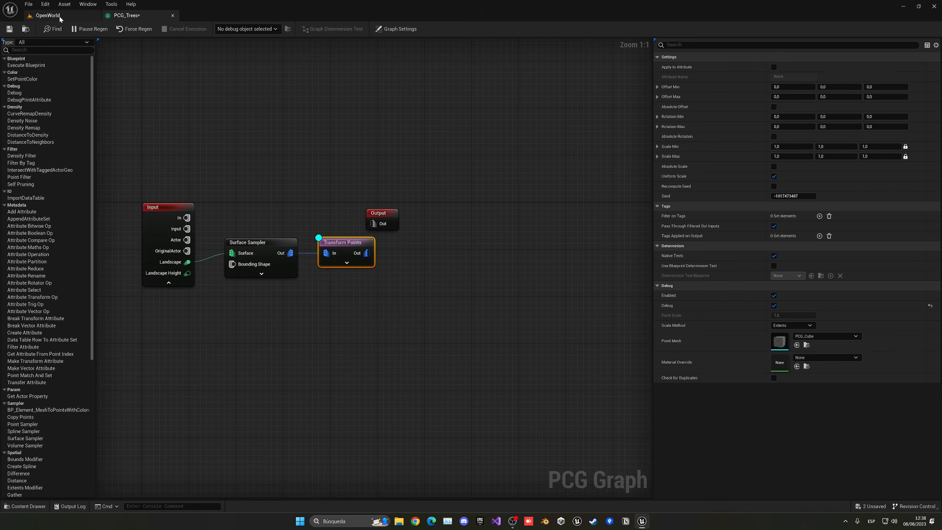
# - Give Transform Points a scale range of 0.7–1.2 and maximum rotation 15, 15, 360
pyautogui.click(48, 15)
pyautogui.click(150, 17)
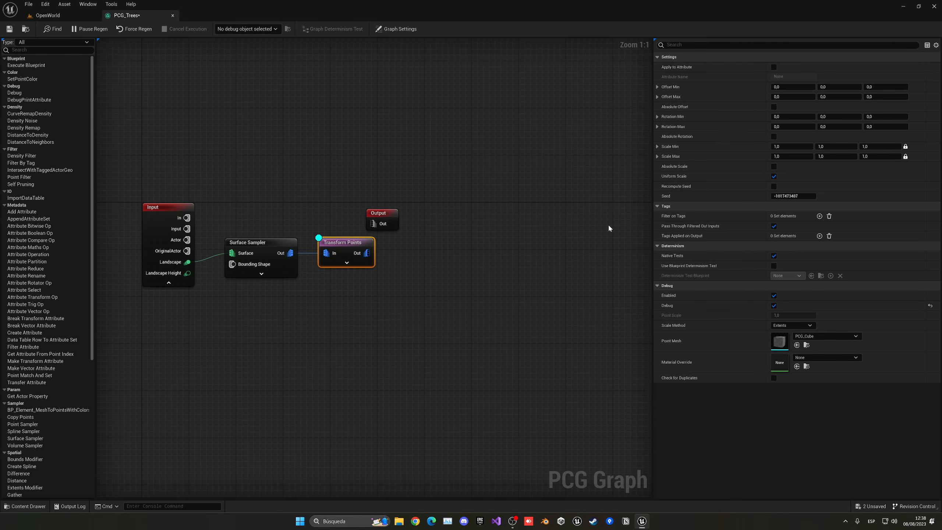
pyautogui.moveTo(382, 212); pyautogui.dragTo(429, 212)
pyautogui.click(366, 248)
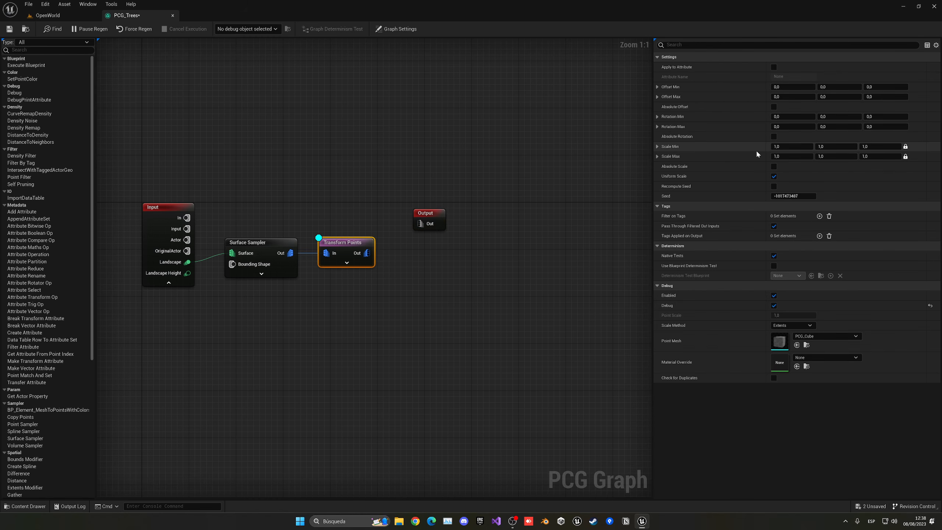
pyautogui.click(781, 148)
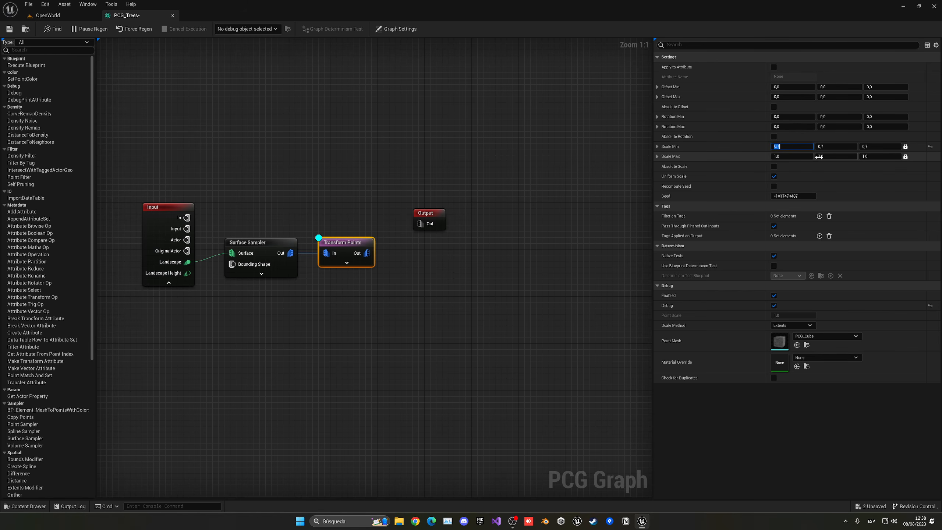
pyautogui.click(820, 157)
pyautogui.click(746, 159)
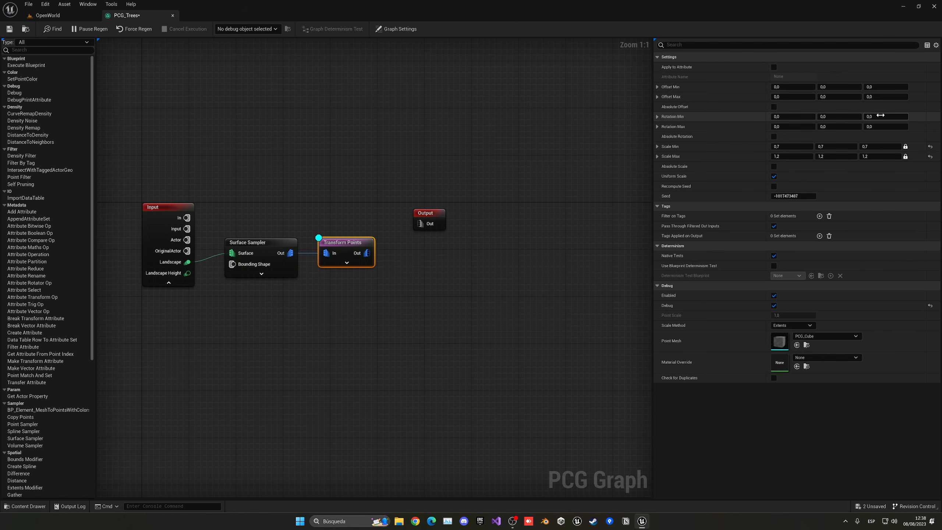
pyautogui.click(787, 127)
pyautogui.write('1')
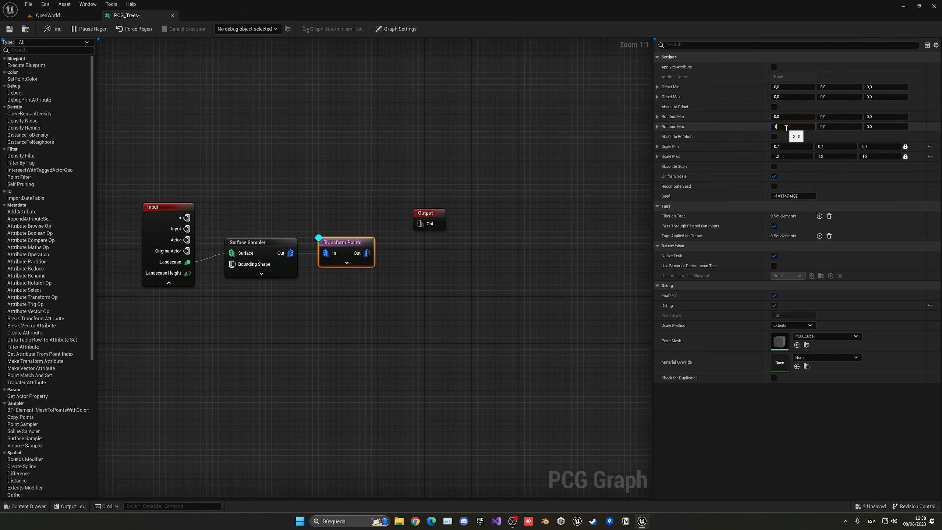
pyautogui.write('5')
pyautogui.press('Tab')
pyautogui.press('Tab')
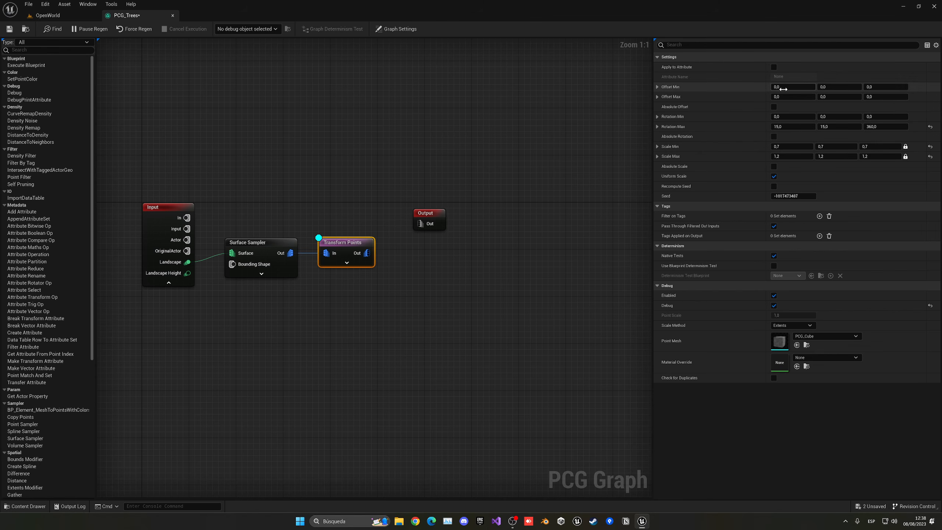
# - Set the point offset range to -15 to 15, keeping minimum Z at 0, and save PCG_Trees
pyautogui.click(791, 88)
pyautogui.write('-15')
pyautogui.press('Tab')
pyautogui.press('Tab')
pyautogui.write('15')
pyautogui.press('Tab')
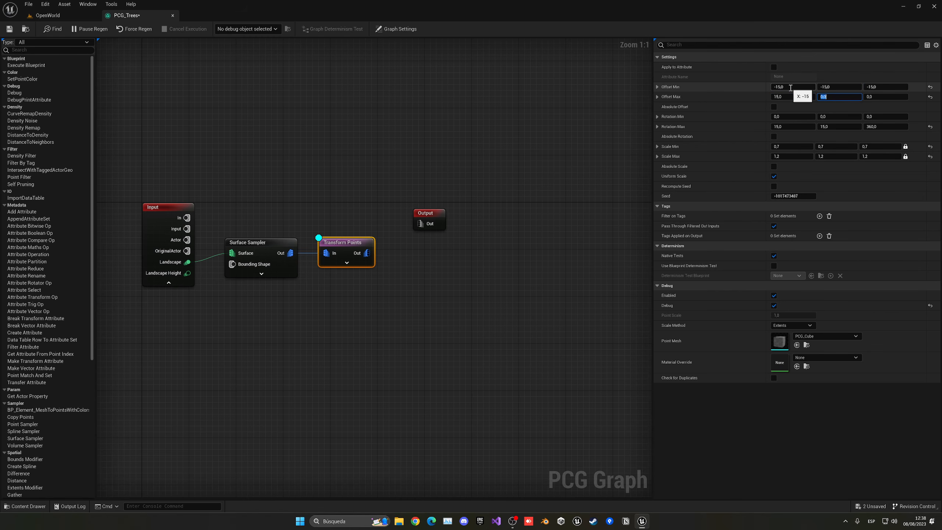
pyautogui.press('Tab')
pyautogui.click(877, 87)
pyautogui.write('0')
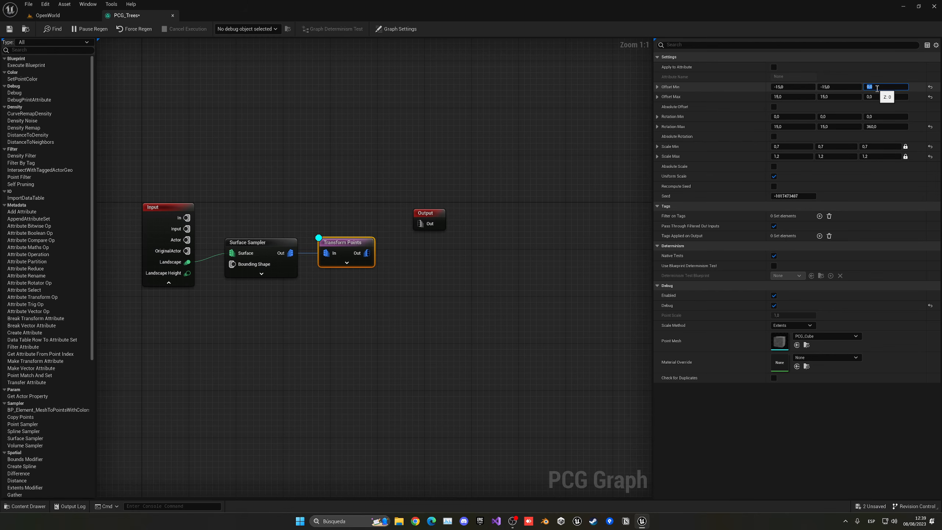
pyautogui.click(733, 89)
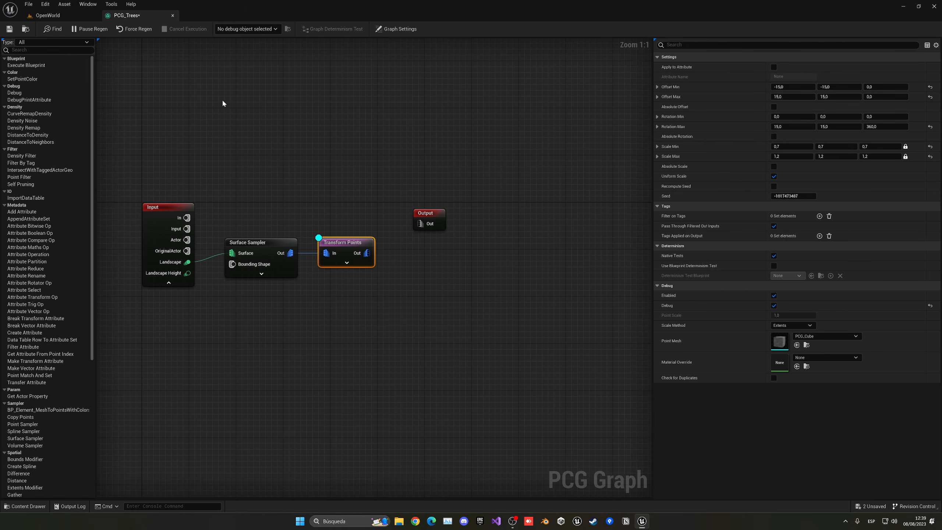
pyautogui.click(10, 29)
# - Fly over the jittered cubes in the OpenWorld level and frame the PCG_Trees volume
pyautogui.click(49, 19)
pyautogui.press('w')
pyautogui.moveTo(333, 178); pyautogui.dragTo(333, 215, button='right')
pyautogui.moveTo(365, 150); pyautogui.dragTo(366, 150, button='right')
pyautogui.press('w')
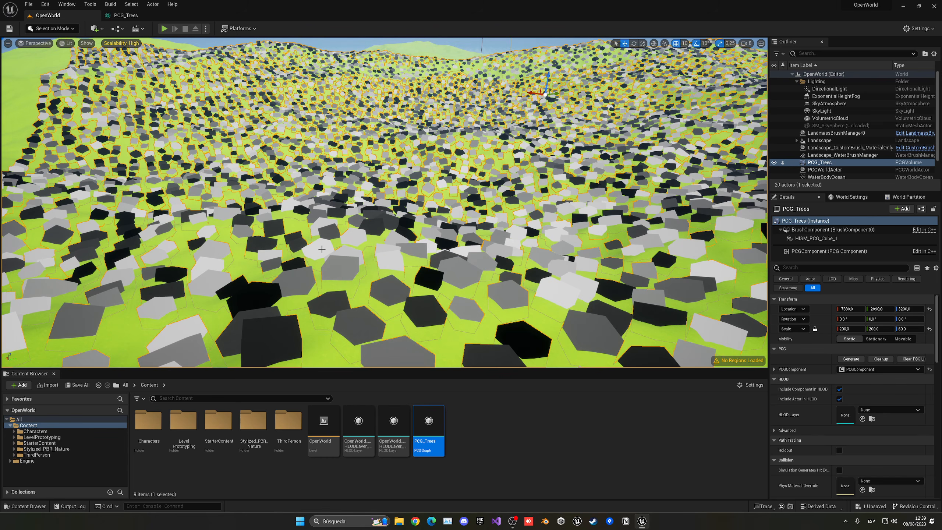
pyautogui.moveTo(538, 149); pyautogui.dragTo(597, 151, button='right')
pyautogui.press('f')
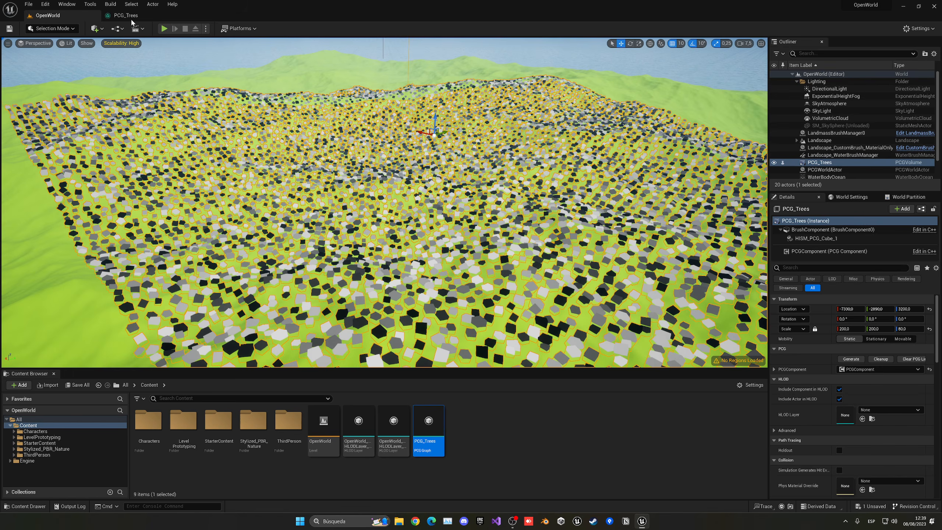
pyautogui.click(132, 18)
# - Insert a Density Filter node between Surface Sampler and Transform Points
pyautogui.moveTo(359, 227); pyautogui.dragTo(442, 227)
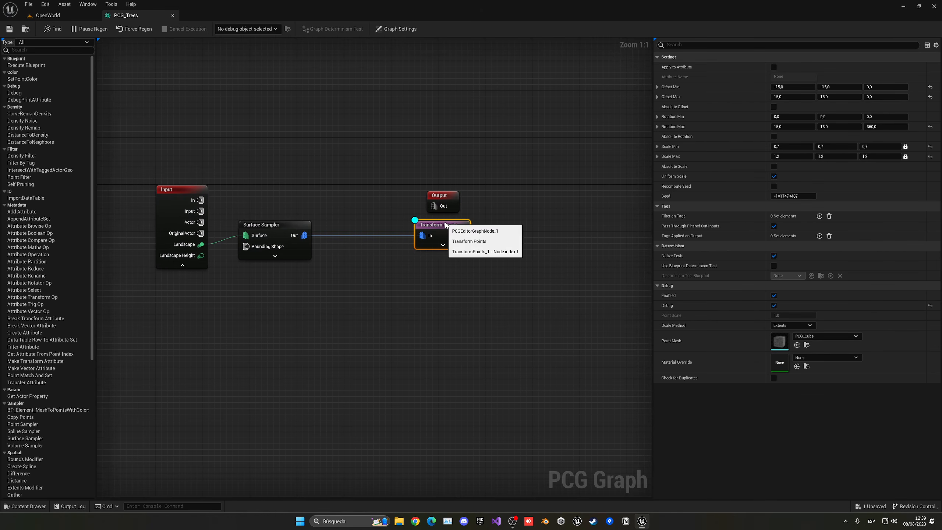
pyautogui.click(349, 248)
pyautogui.moveTo(308, 237); pyautogui.dragTo(424, 235)
pyautogui.write('dens')
pyautogui.click(367, 296)
pyautogui.keyDown('alt'); pyautogui.click(424, 235); pyautogui.keyUp('alt')
pyautogui.moveTo(371, 264); pyautogui.dragTo(366, 234)
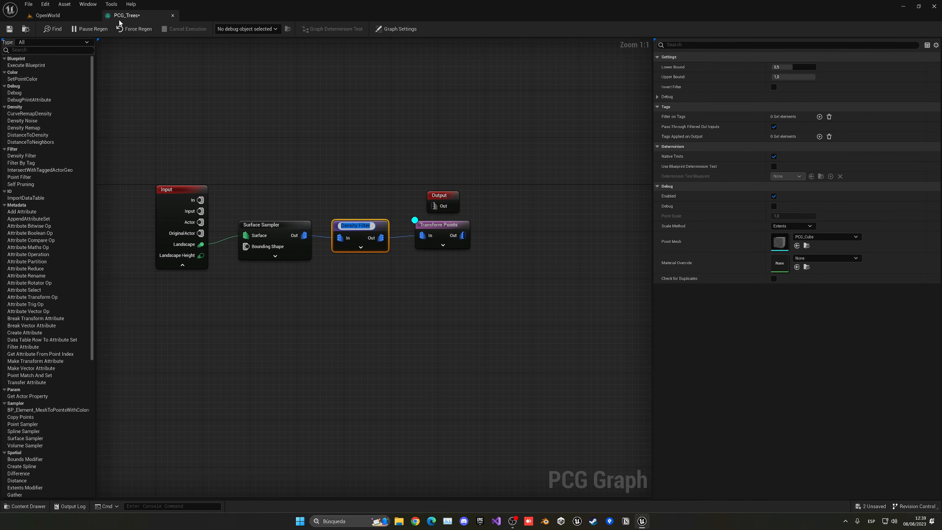
# - Set the Density Filter bounds to 0.254667–0.84 and check the thinned cubes in the level
pyautogui.click(78, 17)
pyautogui.click(159, 19)
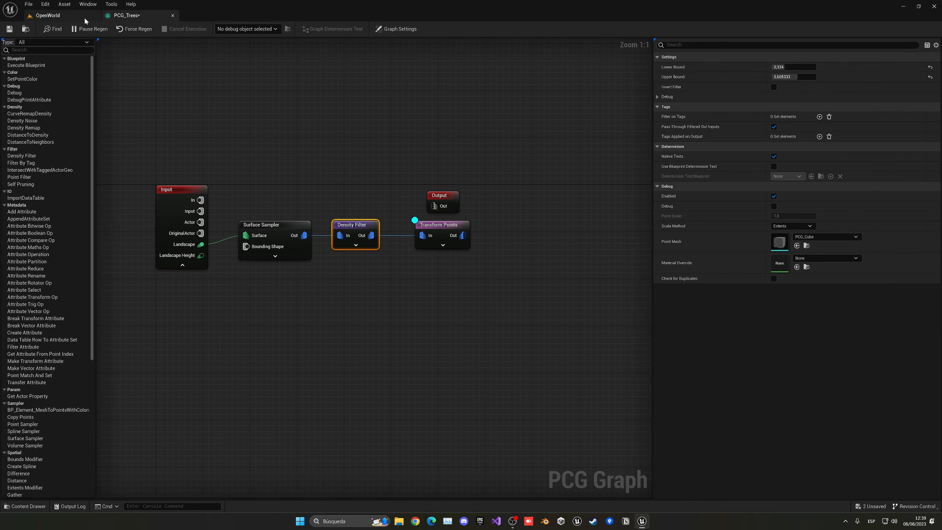
pyautogui.click(47, 15)
pyautogui.scroll(5, 380, 127)
pyautogui.click(135, 18)
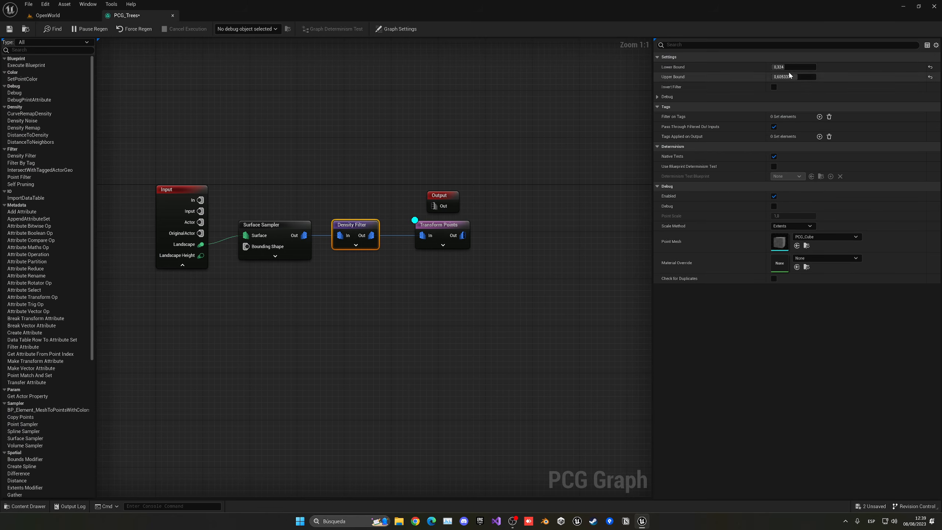
pyautogui.click(788, 68)
pyautogui.moveTo(788, 67); pyautogui.dragTo(802, 78)
pyautogui.click(47, 15)
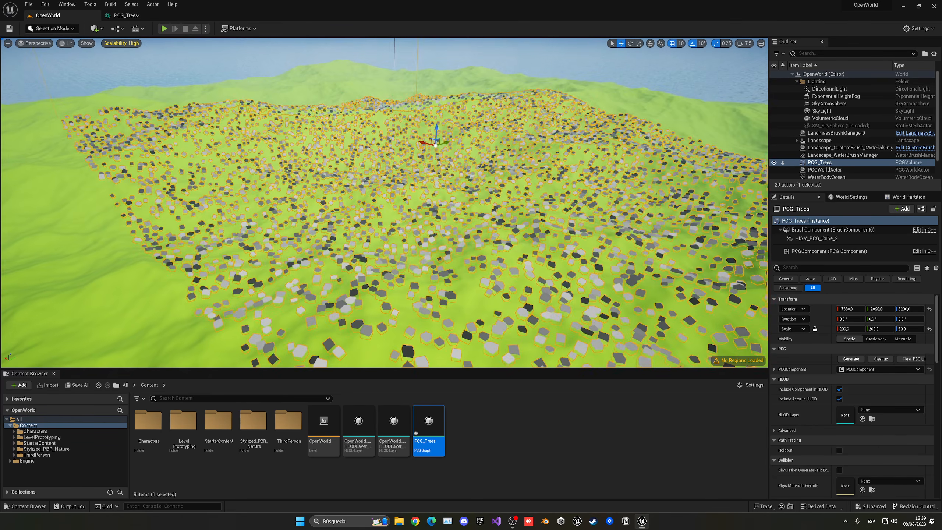
pyautogui.click(126, 16)
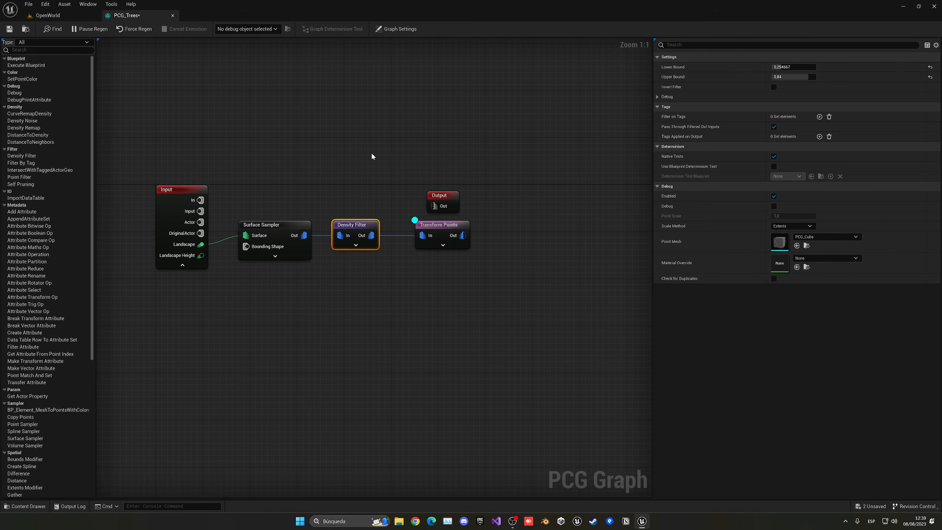
pyautogui.moveTo(478, 295); pyautogui.dragTo(446, 294, button='right')
# - Add a Static Mesh Spawner after Transform Points and turn off Transform Points' debug display
pyautogui.moveTo(417, 246); pyautogui.dragTo(399, 245)
pyautogui.moveTo(415, 203); pyautogui.dragTo(467, 189)
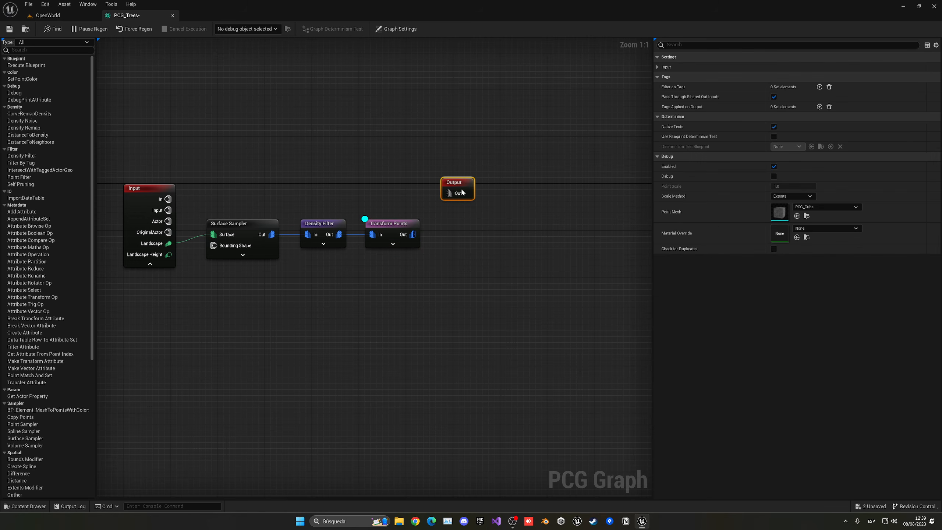
pyautogui.moveTo(414, 234); pyautogui.dragTo(440, 238)
pyautogui.write('stat')
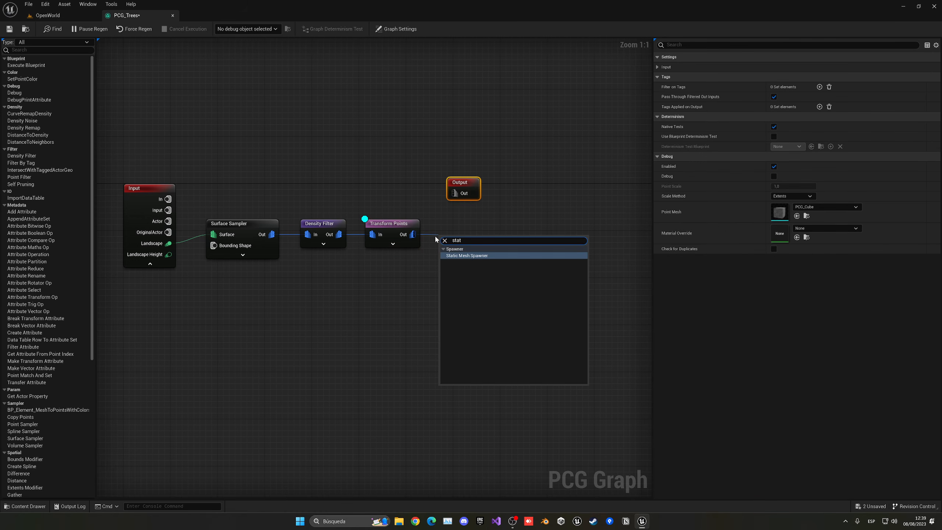
pyautogui.press('Return')
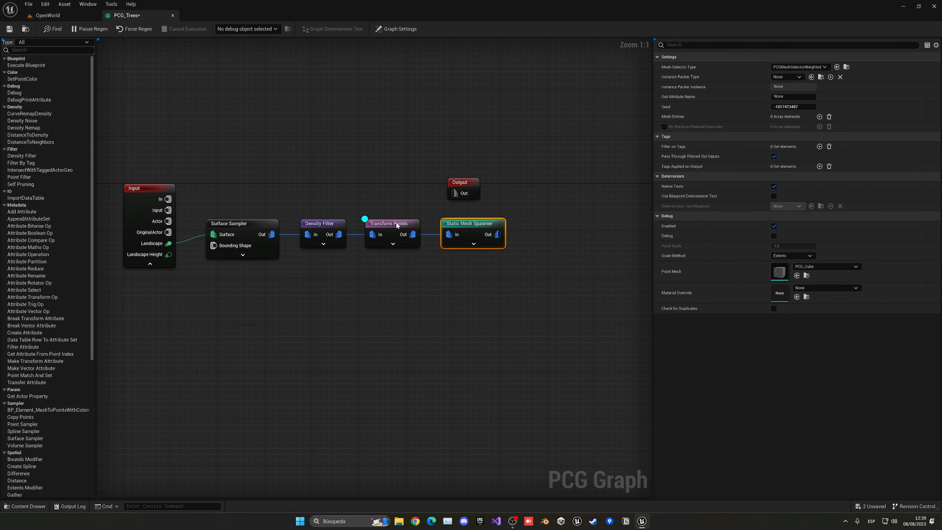
pyautogui.click(396, 223)
pyautogui.press('d')
pyautogui.click(465, 231)
# - Add spawner mesh entries for SM_Common_Tree_02 and SM_Common_Tree_11 from Stylized_PBR_Nature/Foliage/Assets
pyautogui.click(819, 117)
pyautogui.click(664, 127)
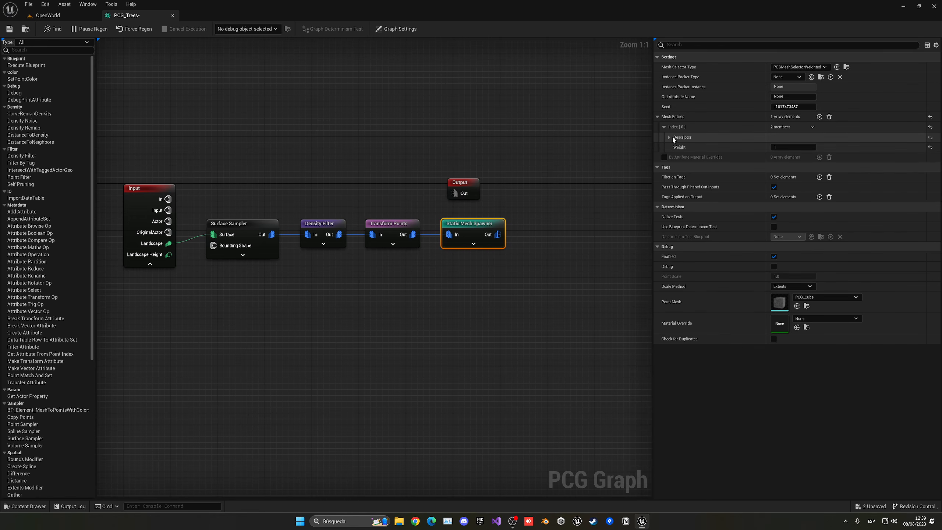
pyautogui.click(669, 137)
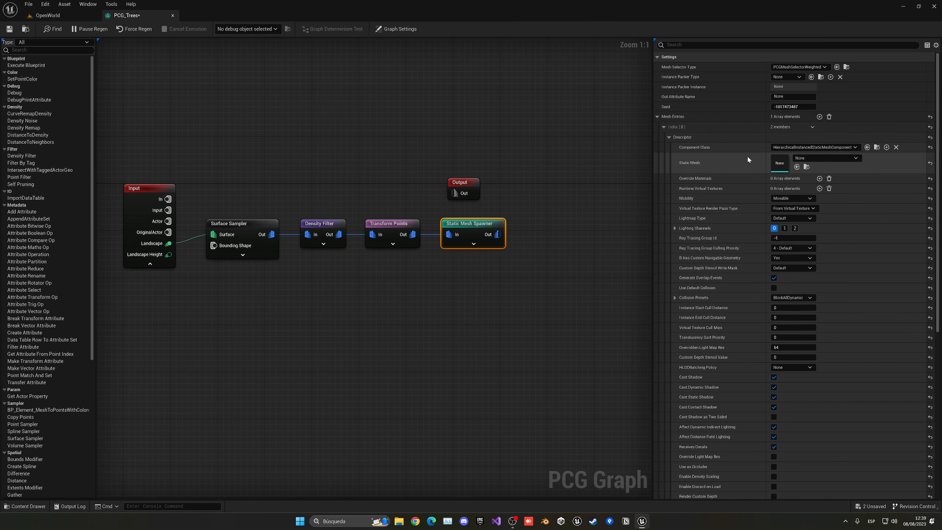
pyautogui.hotkey('ctrl', 'space')
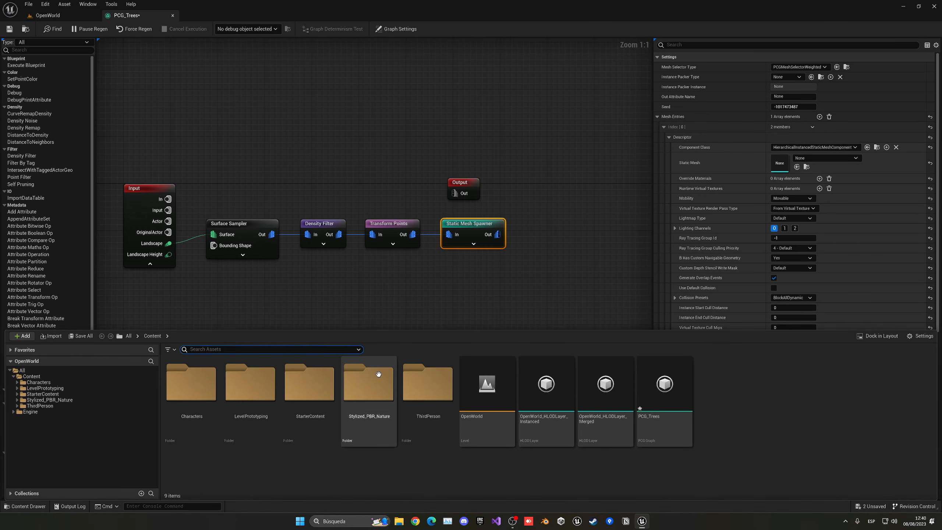
pyautogui.doubleClick(291, 402)
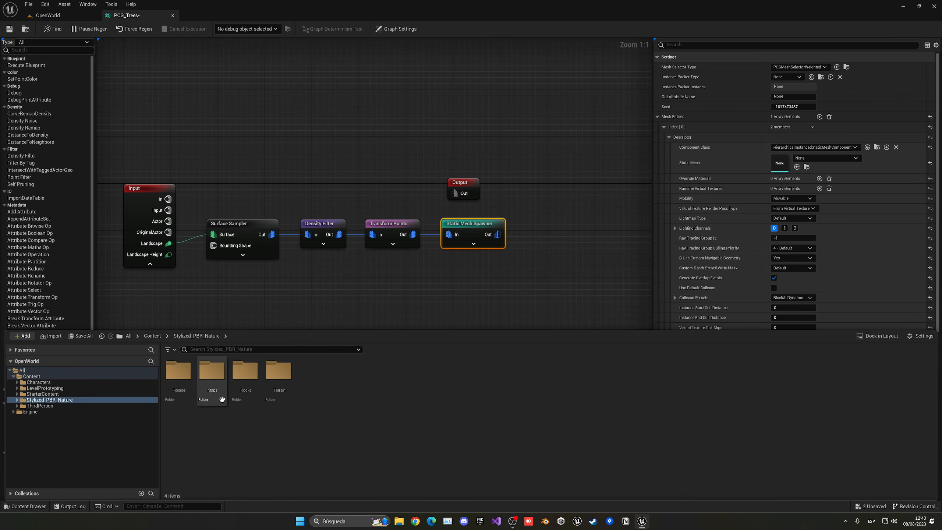
pyautogui.doubleClick(183, 397)
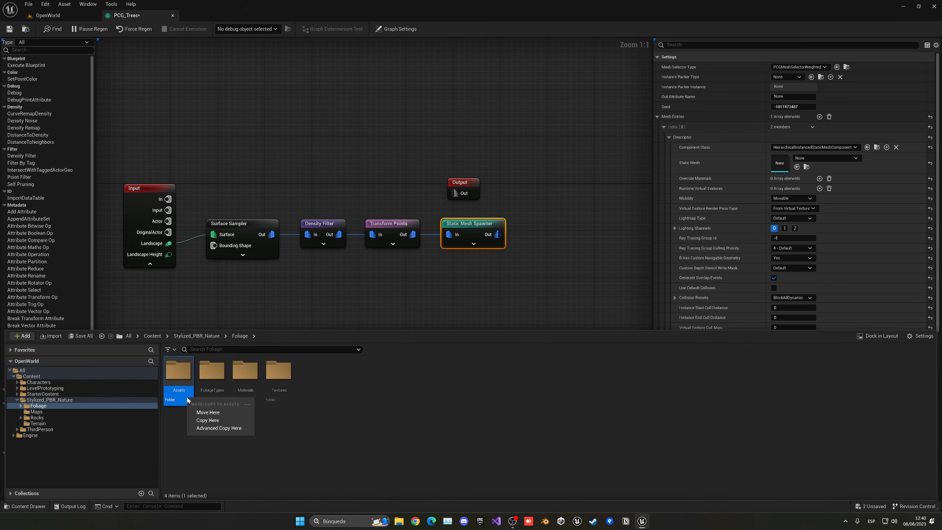
pyautogui.doubleClick(181, 397)
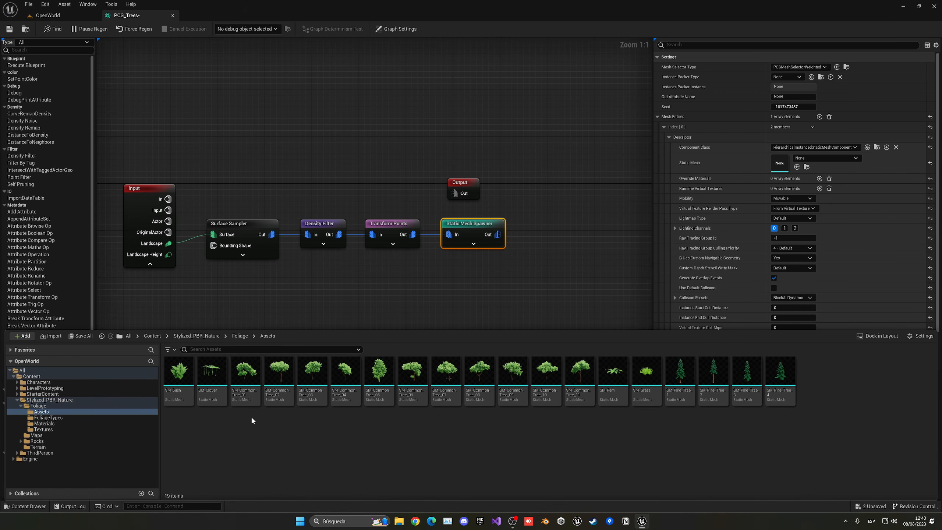
pyautogui.click(279, 379)
pyautogui.moveTo(280, 381); pyautogui.dragTo(777, 166)
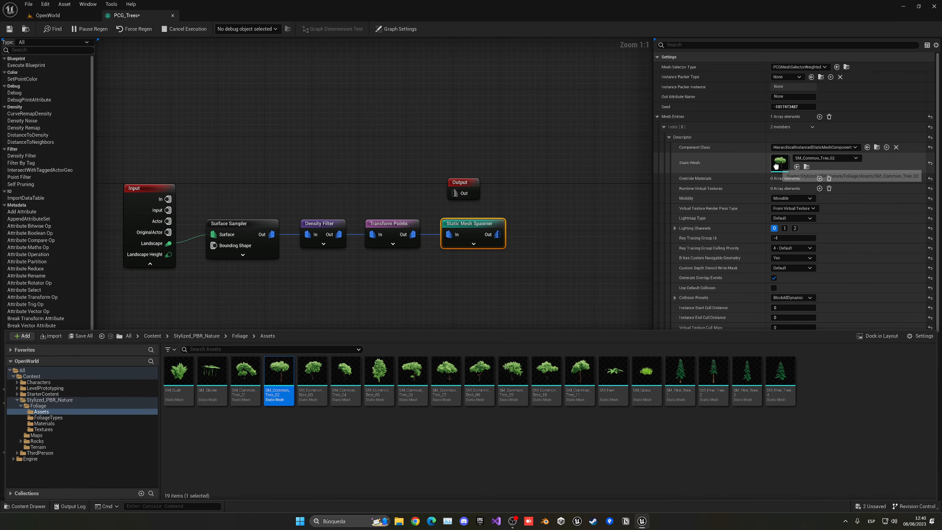
pyautogui.click(663, 127)
pyautogui.click(819, 116)
pyautogui.click(663, 138)
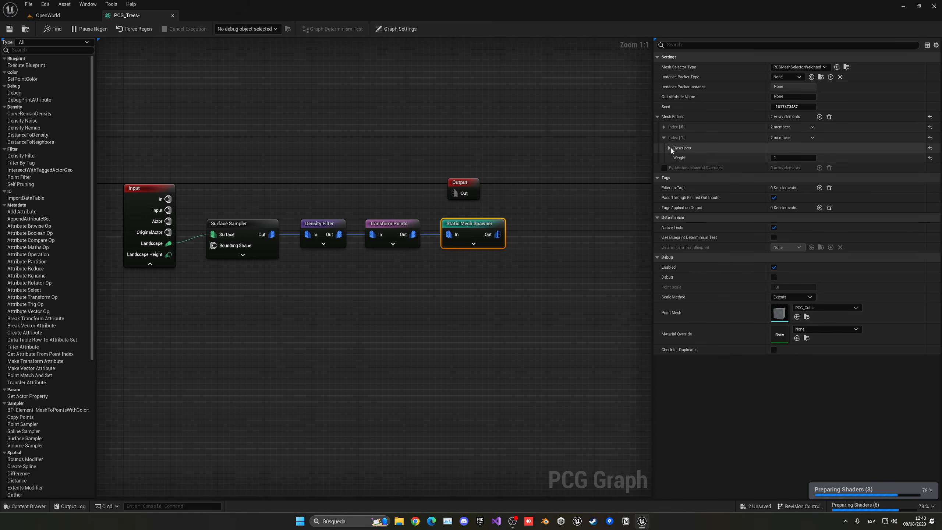
pyautogui.click(669, 147)
pyautogui.hotkey('ctrl', 'space')
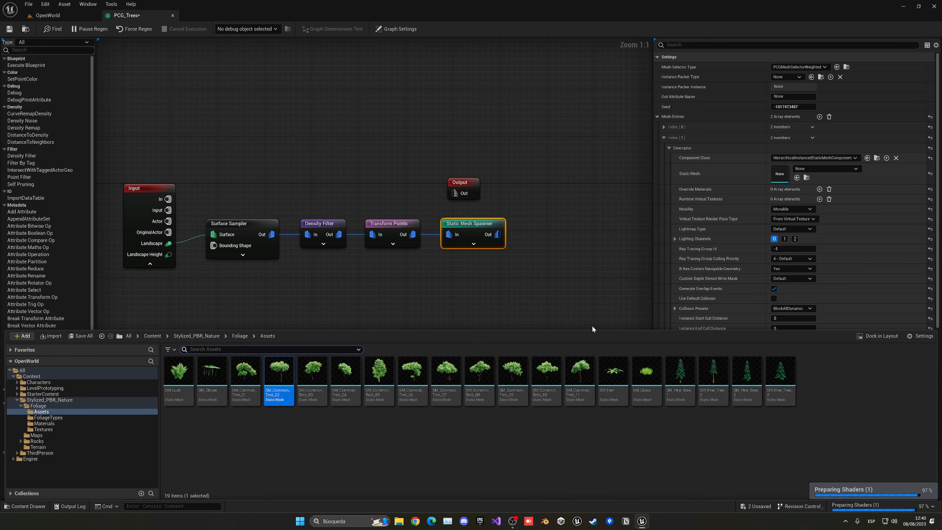
pyautogui.moveTo(579, 375); pyautogui.dragTo(816, 173)
pyautogui.click(820, 117)
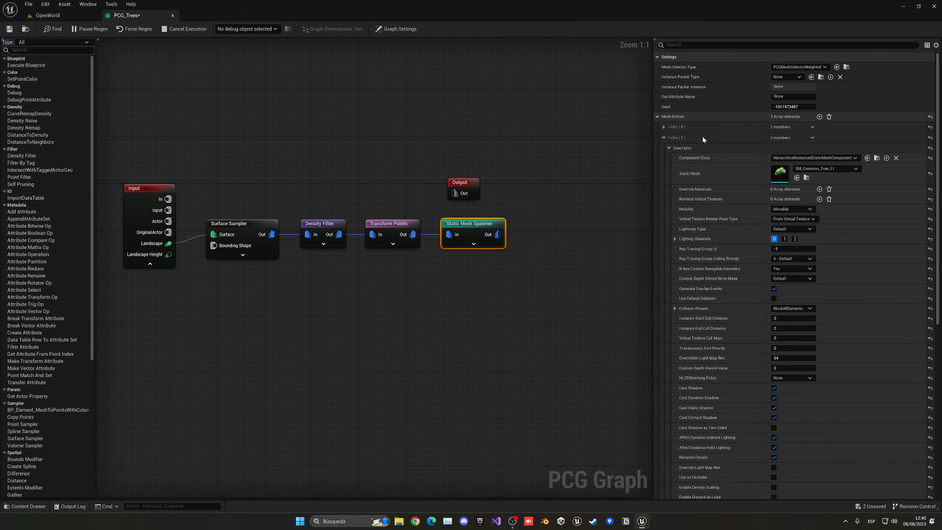
# - Add mesh entries for SM_Common_Tree_09 and SM_Common_Tree_06, then save PCG_Trees
pyautogui.click(664, 137)
pyautogui.click(663, 148)
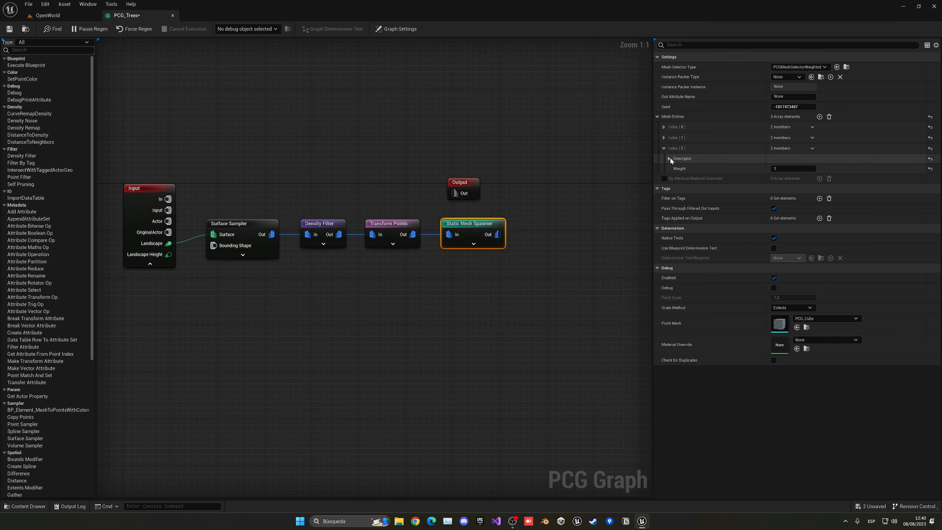
pyautogui.click(669, 159)
pyautogui.hotkey('ctrl', 'space')
pyautogui.moveTo(517, 385); pyautogui.dragTo(780, 185)
pyautogui.click(675, 149)
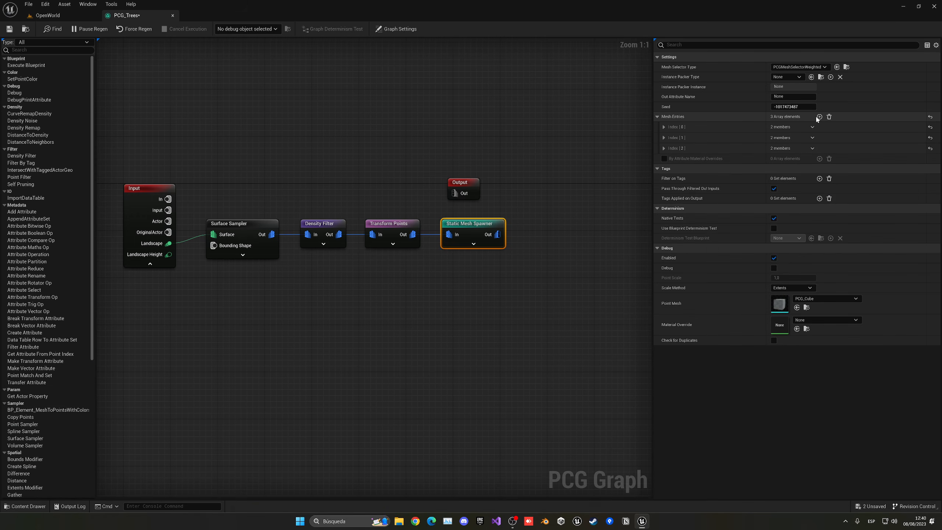
pyautogui.click(820, 117)
pyautogui.click(664, 159)
pyautogui.click(669, 169)
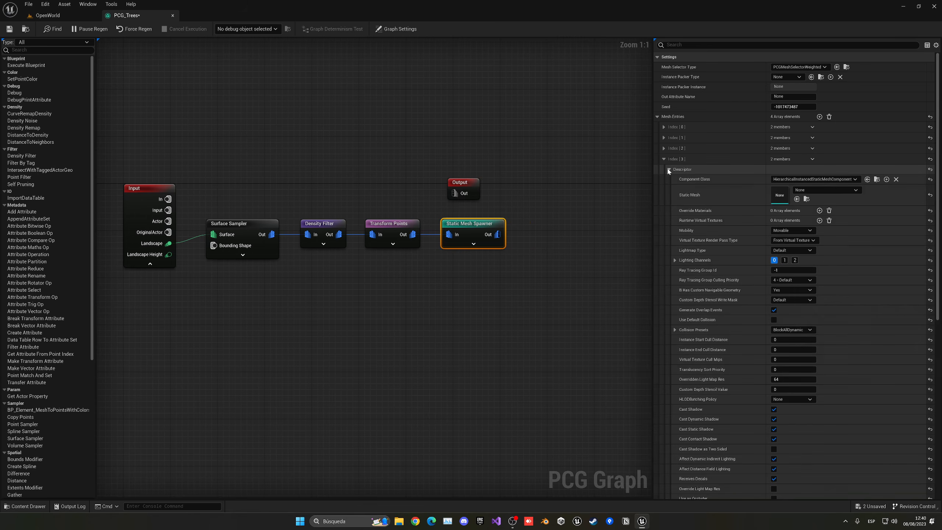
pyautogui.hotkey('ctrl', 'space')
pyautogui.moveTo(412, 371); pyautogui.dragTo(779, 195)
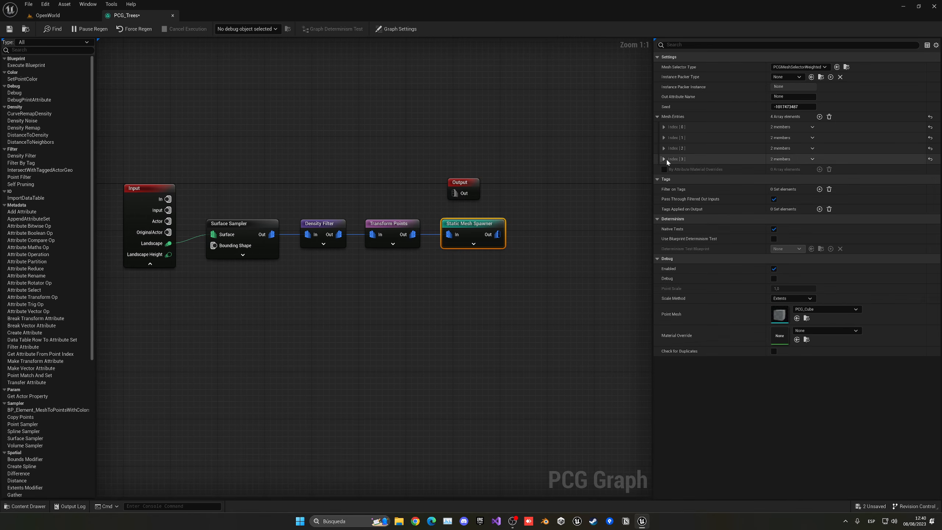
pyautogui.click(664, 159)
pyautogui.click(8, 28)
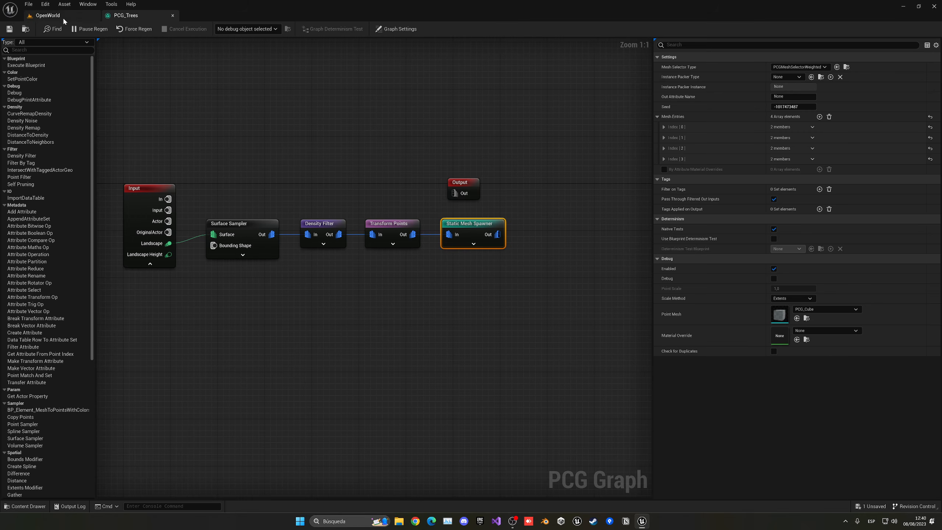
pyautogui.click(48, 15)
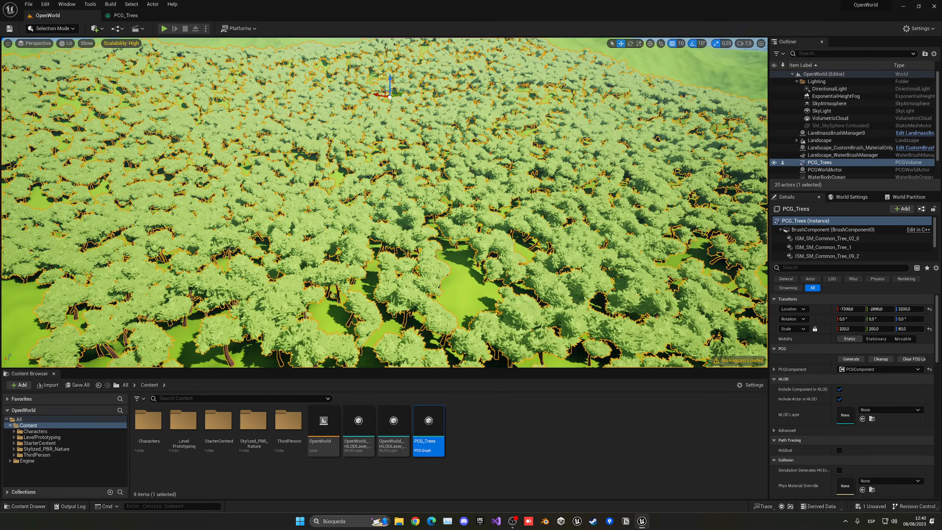
# - Deselect the PCG_Trees volume and fly among the tree trunks and over the canopy toward the sea
pyautogui.press('w')
pyautogui.moveTo(385, 203); pyautogui.dragTo(384, 191, button='right')
pyautogui.press('s')
pyautogui.scroll(-2, 384, 191)
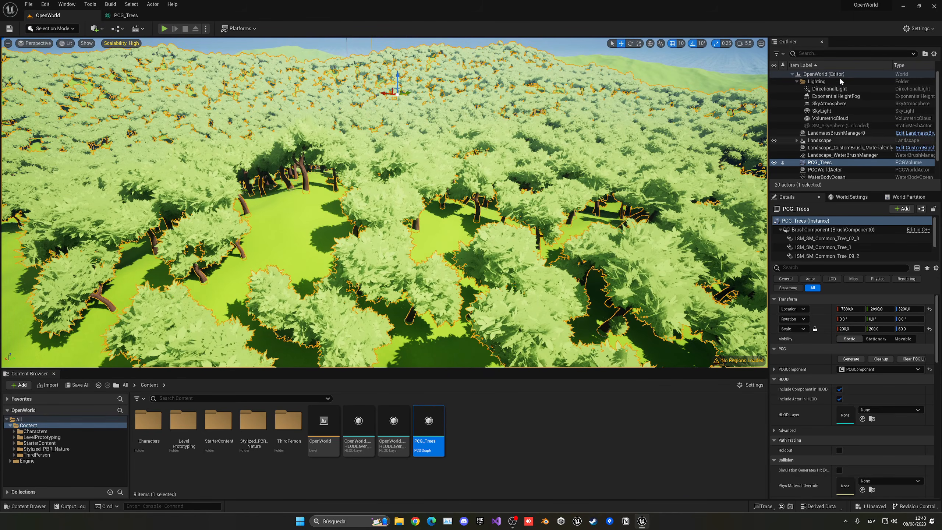
pyautogui.click(841, 81)
pyautogui.moveTo(384, 203); pyautogui.dragTo(469, 165, button='right')
pyautogui.press('w')
pyautogui.press('s')
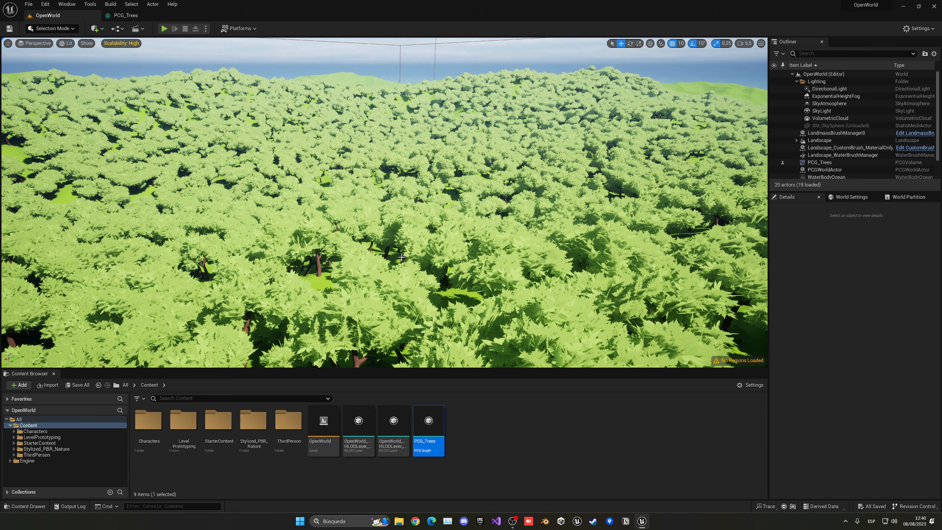
# - Browse to Stylized_PBR_Nature/Foliage/Assets and inspect the SM_Common_Tree meshes, including SM_Common_Tree_03
pyautogui.doubleClick(256, 425)
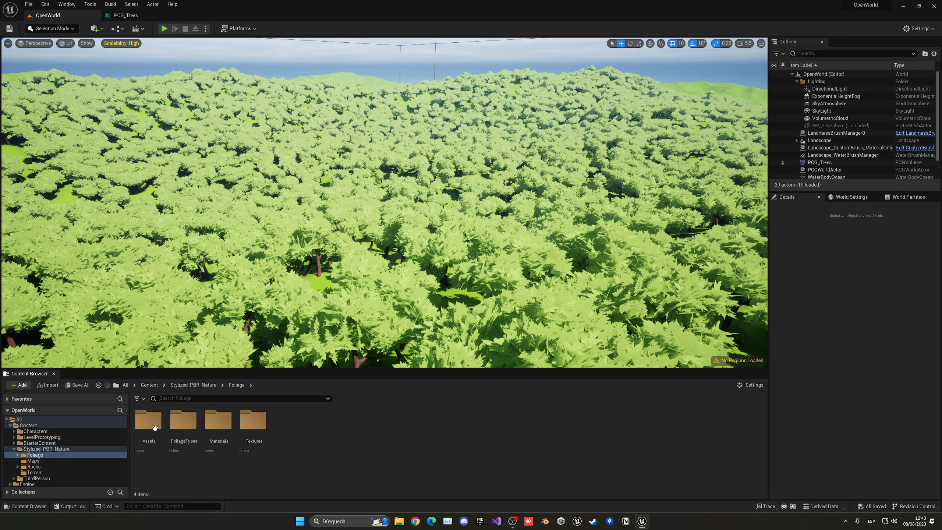
pyautogui.doubleClick(155, 428)
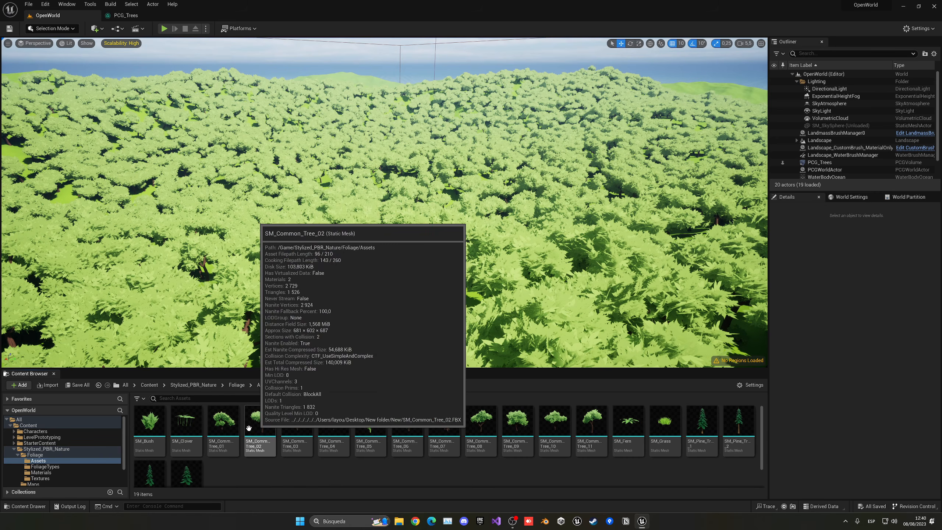
pyautogui.keyDown('shift'); pyautogui.click(592, 423); pyautogui.keyUp('shift')
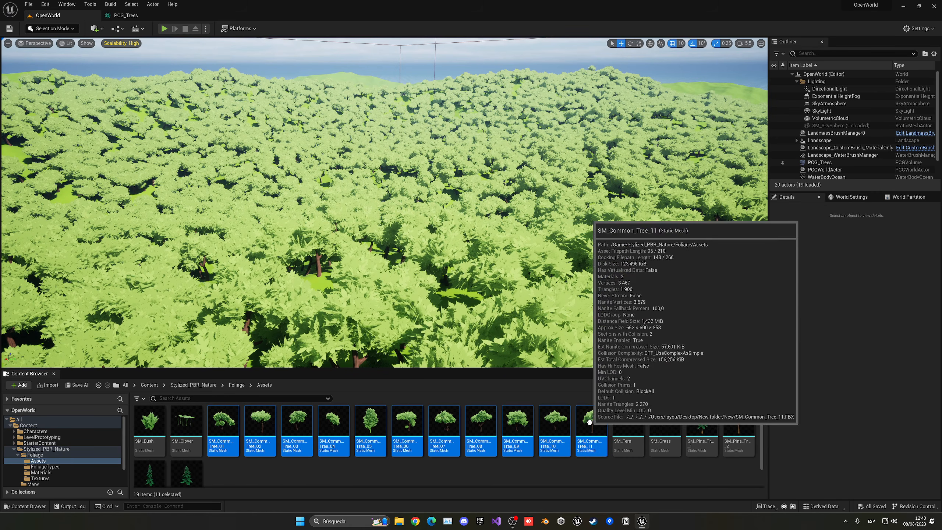
pyautogui.rightClick(492, 428)
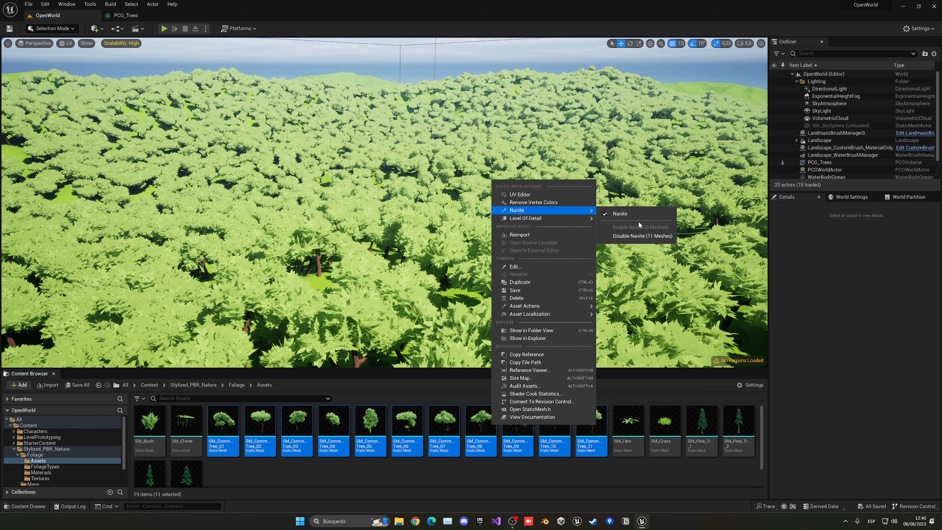
pyautogui.click(293, 436)
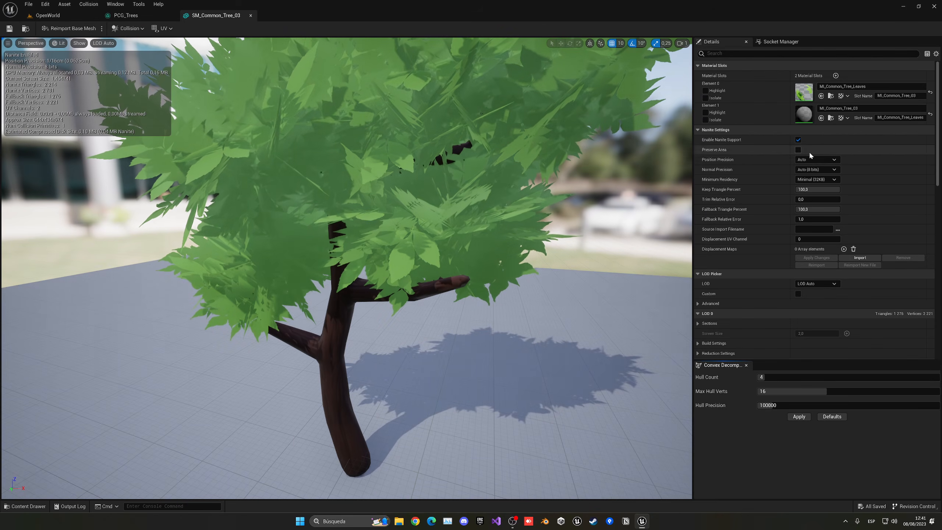
pyautogui.click(250, 15)
pyautogui.click(83, 16)
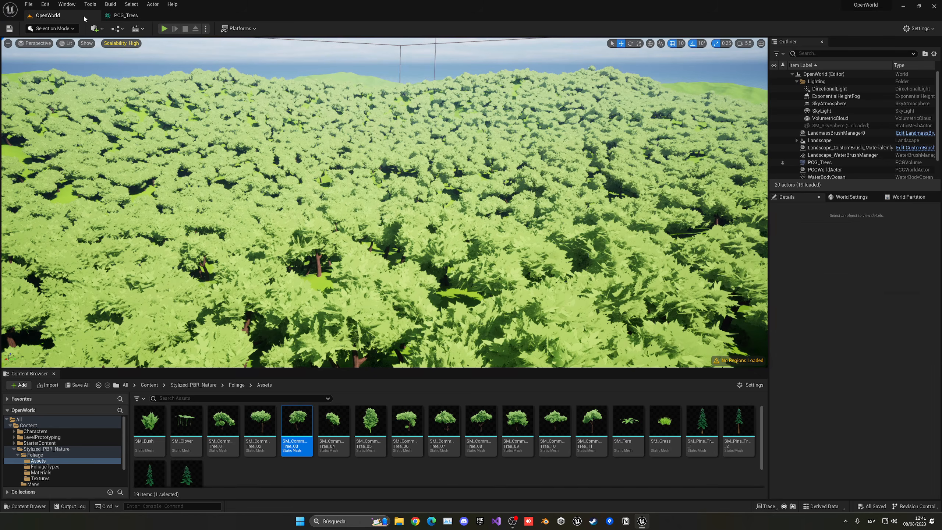
# - View the forest in Nanite Visualization Triangles mode, then return to Lit
pyautogui.click(65, 43)
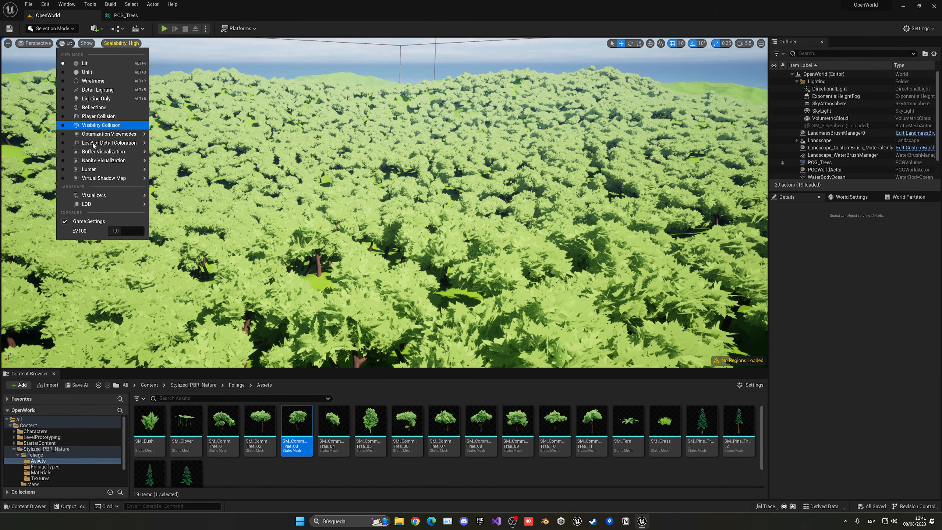
pyautogui.moveTo(104, 165)
pyautogui.click(174, 191)
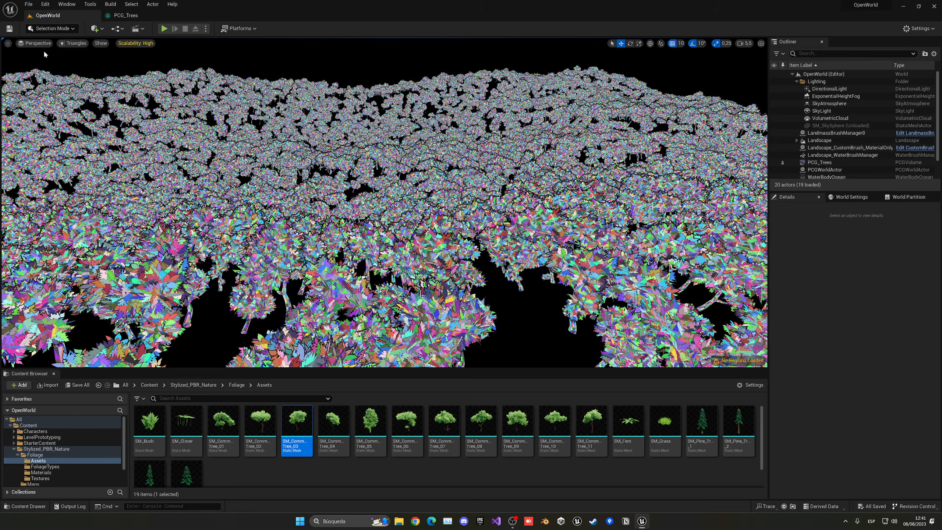
pyautogui.click(73, 43)
pyautogui.click(84, 63)
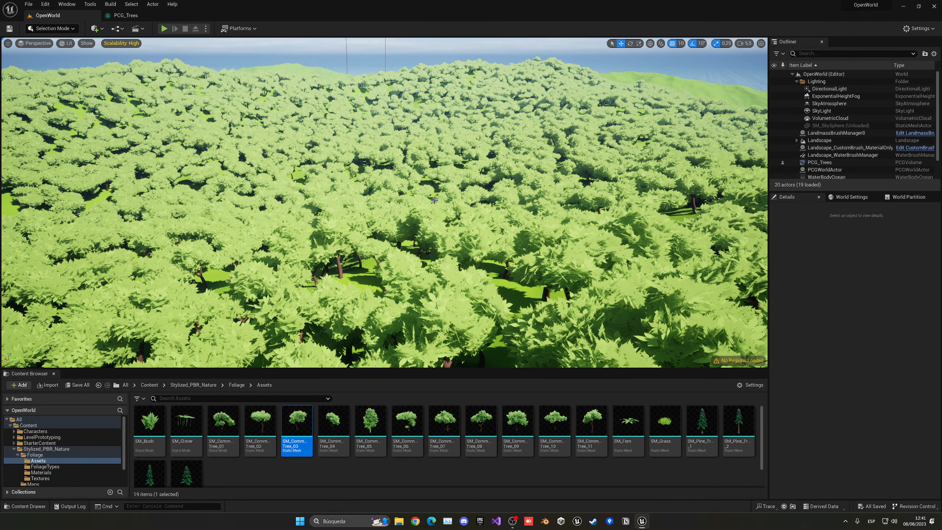
# - Select SM_Common_Tree_01 through SM_Common_Tree_11 and bring up their actions menu
pyautogui.click(234, 430)
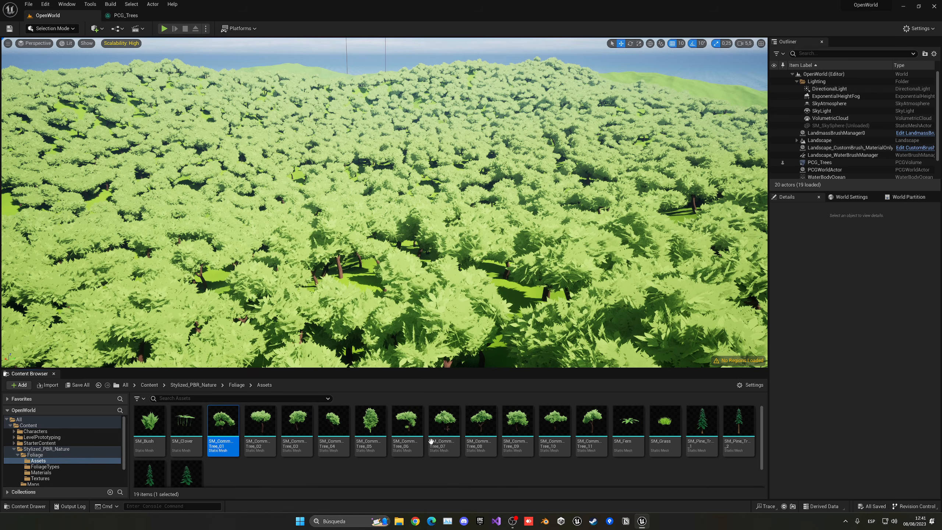
pyautogui.keyDown('shift'); pyautogui.click(591, 424); pyautogui.keyUp('shift')
pyautogui.rightClick(592, 427)
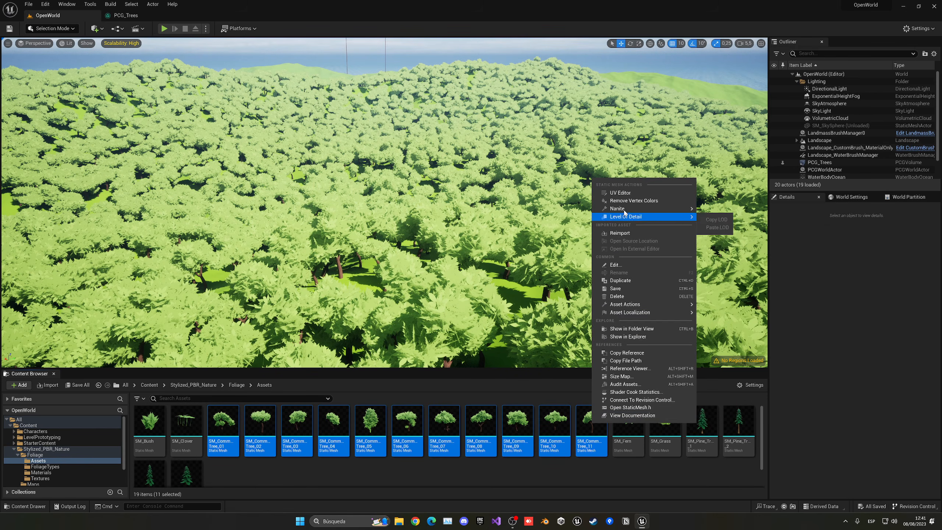
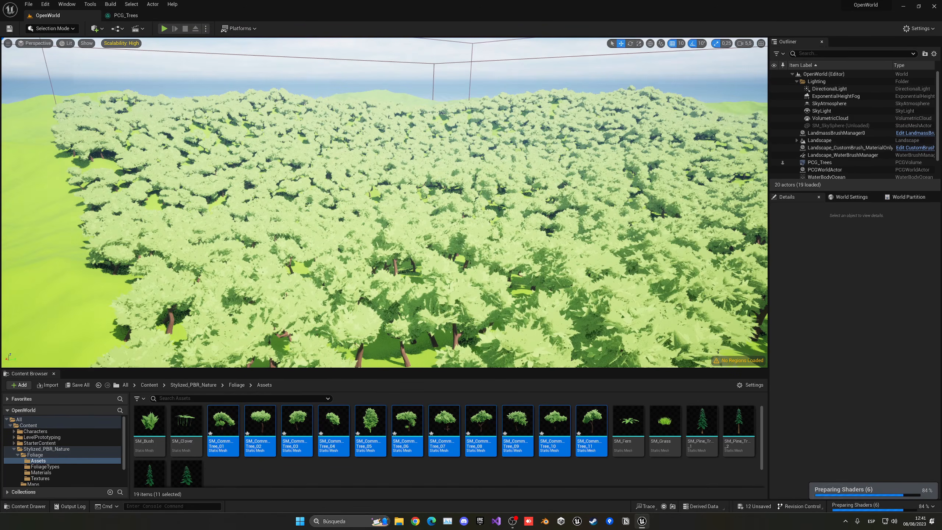
# - Fly over the forest and open SM_Common_Tree_04 to inspect the tree up close
pyautogui.moveTo(384, 203); pyautogui.dragTo(319, 212, button='right')
pyautogui.press('s')
pyautogui.press('w')
pyautogui.doubleClick(321, 435)
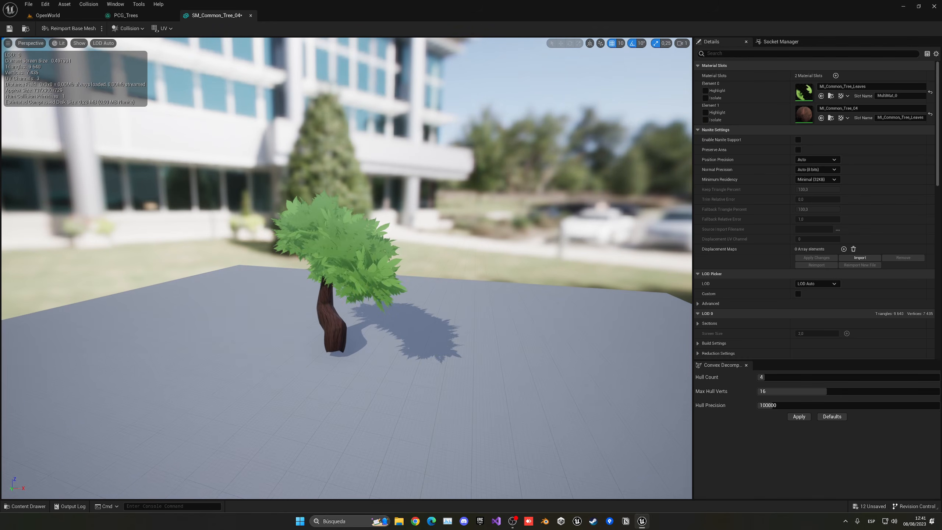
pyautogui.press('s')
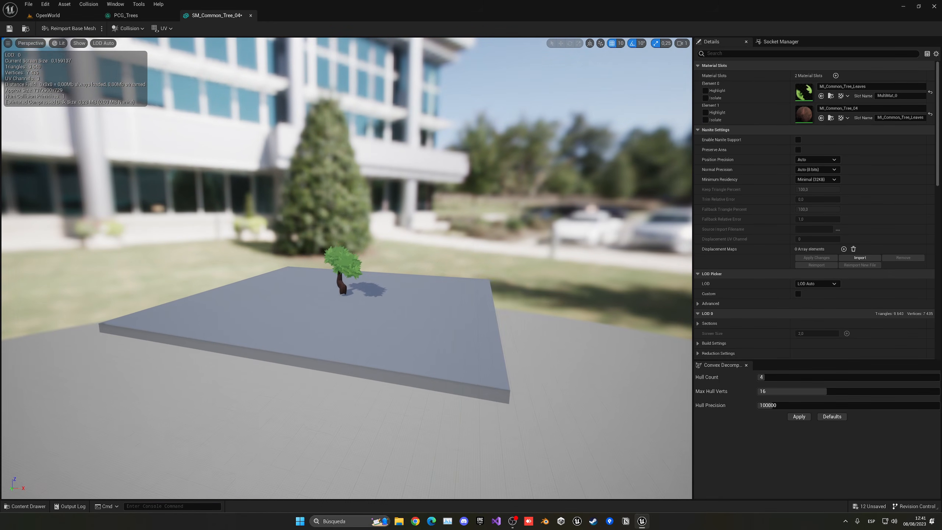
pyautogui.press('w')
pyautogui.scroll(5, 346, 268)
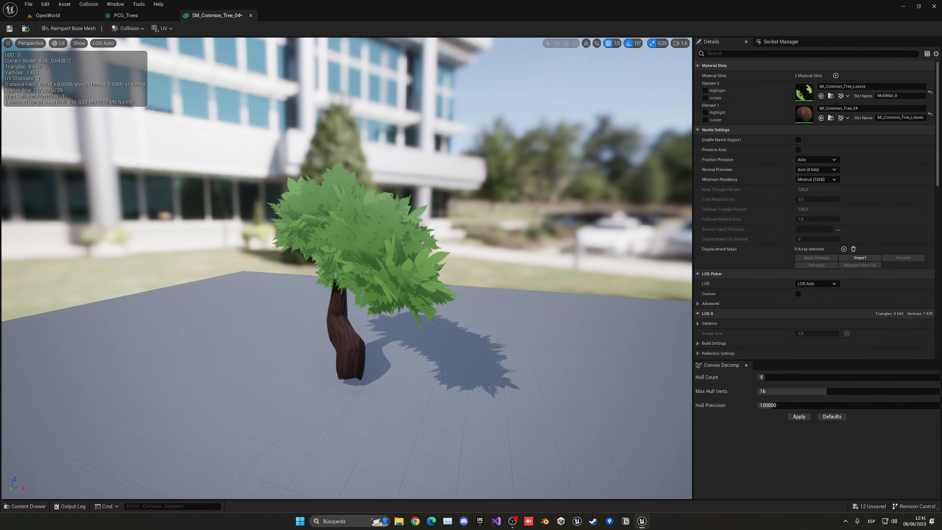
# - Close the tree mesh editor and fly down among the forest's trunks at ground level
pyautogui.click(85, 15)
pyautogui.middleClick(207, 18)
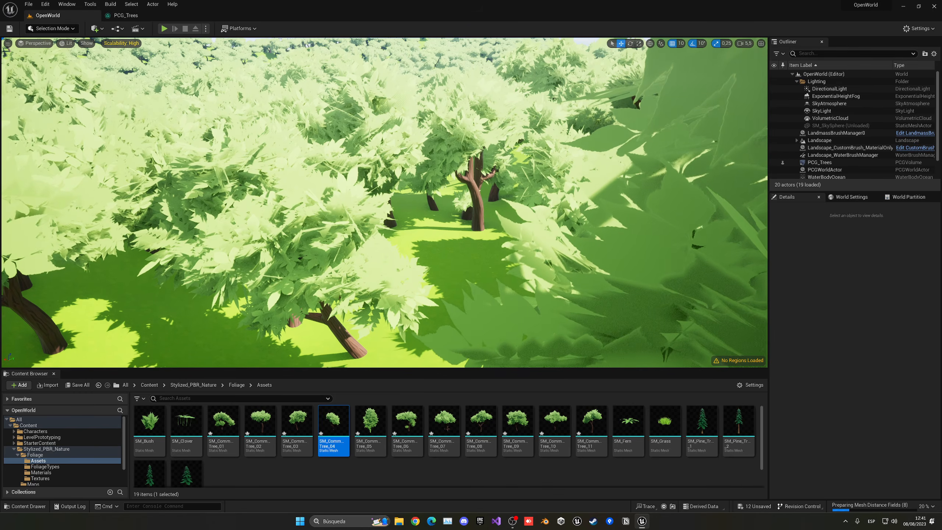
pyautogui.press('s')
pyautogui.moveTo(356, 178); pyautogui.dragTo(443, 161, button='right')
pyautogui.press('w')
pyautogui.scroll(-4, 397, 163)
pyautogui.press('s')
pyautogui.press('w')
pyautogui.scroll(-1, 440, 161)
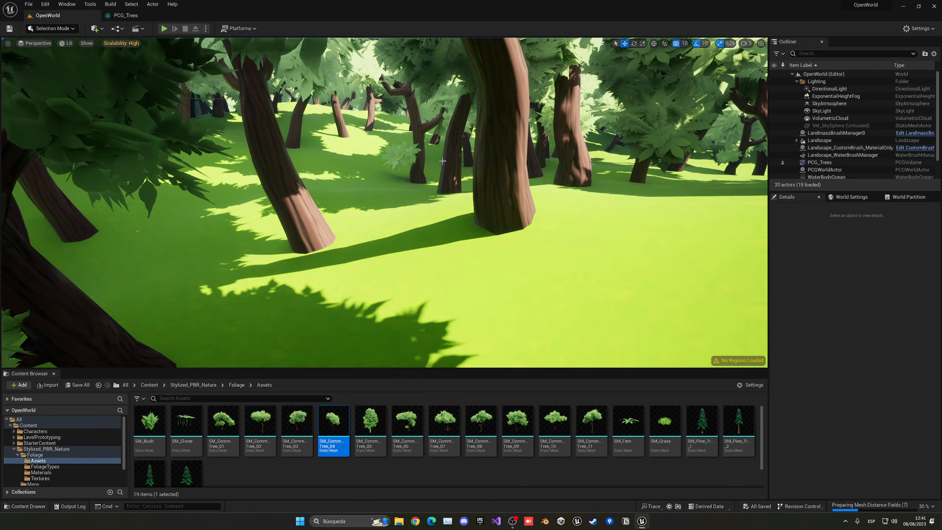
# - Playtest with the third-person character running and jumping through the trees, then reopen SM_Common_Tree_04
pyautogui.hotkey('alt', 'p')
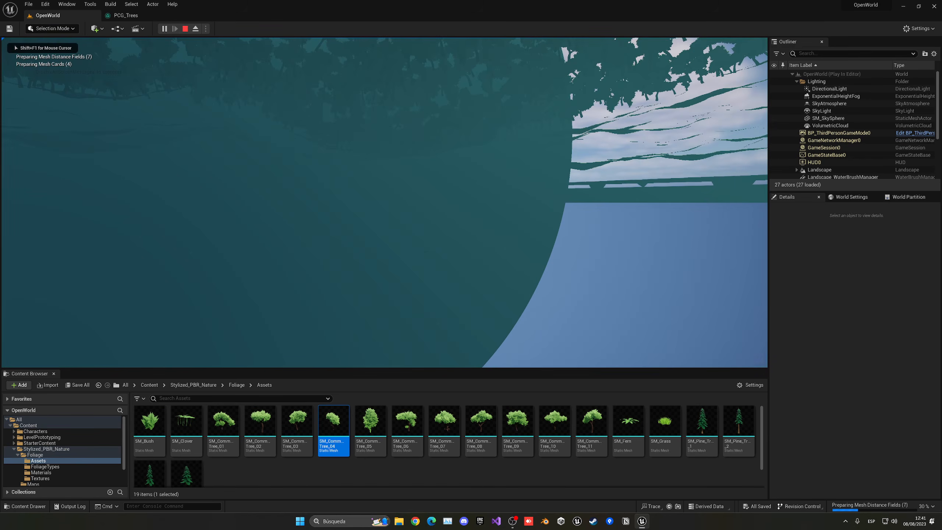
pyautogui.press('Escape')
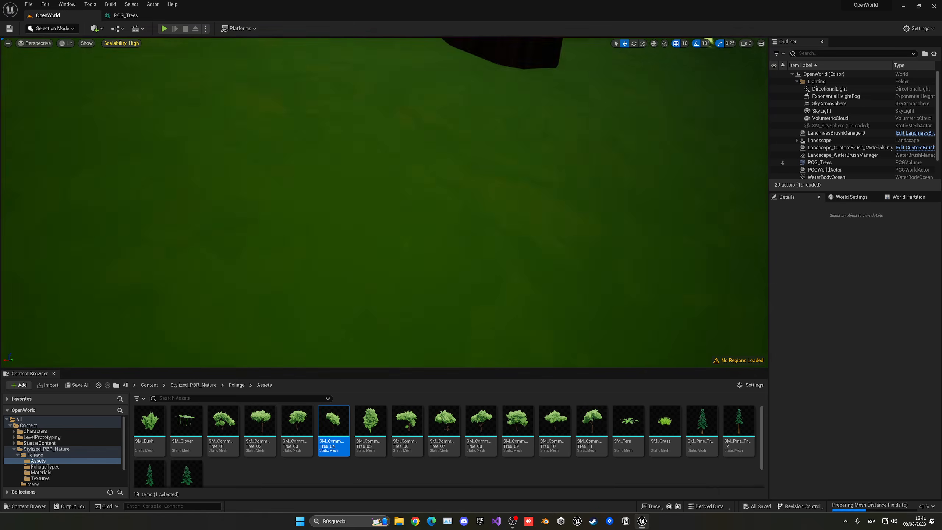
pyautogui.hotkey('alt', 'p')
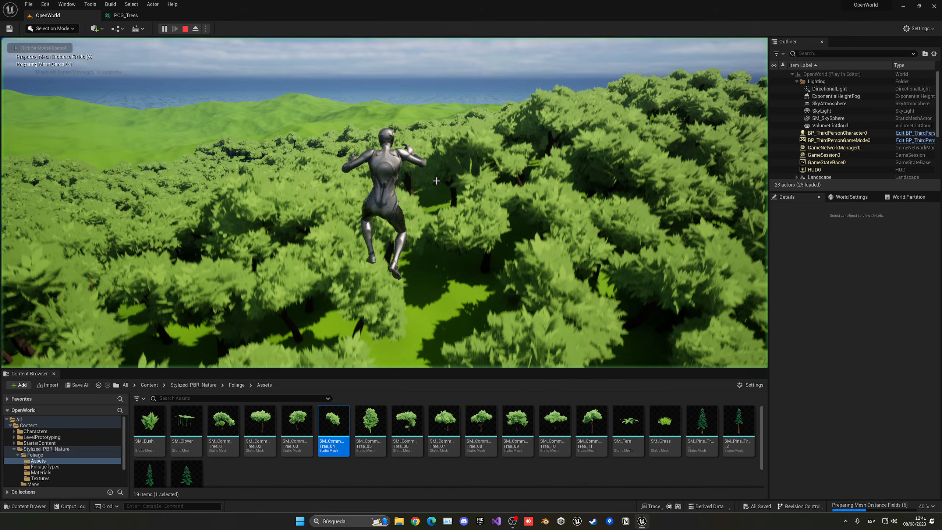
pyautogui.press('w')
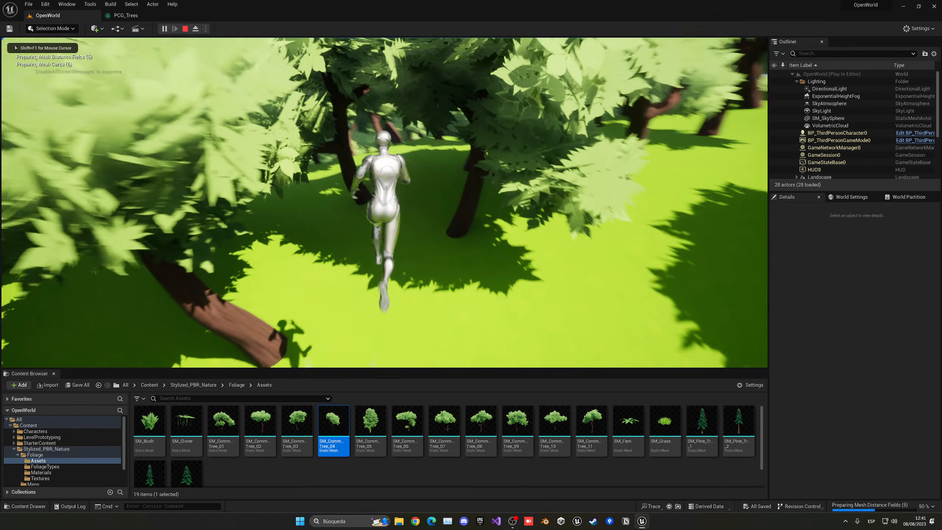
pyautogui.press('space')
pyautogui.press('w')
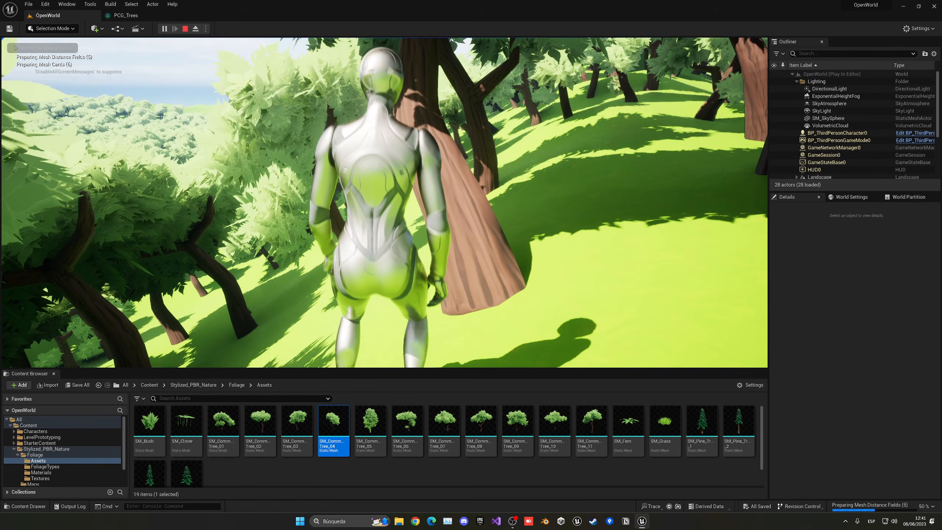
pyautogui.press('w')
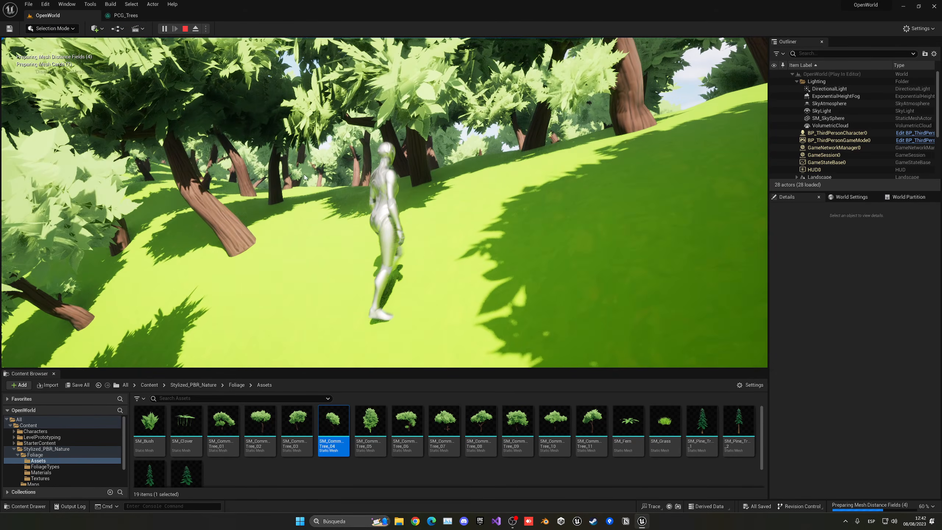
pyautogui.press('Escape')
pyautogui.doubleClick(326, 422)
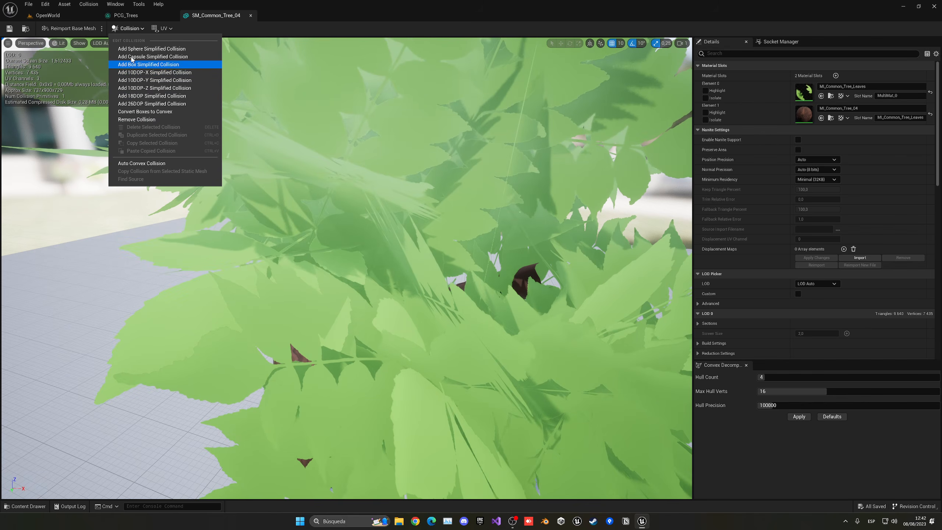
# - Dismiss the collision options and pull back over the forest in the OpenWorld level
pyautogui.click(805, 378)
pyautogui.click(73, 17)
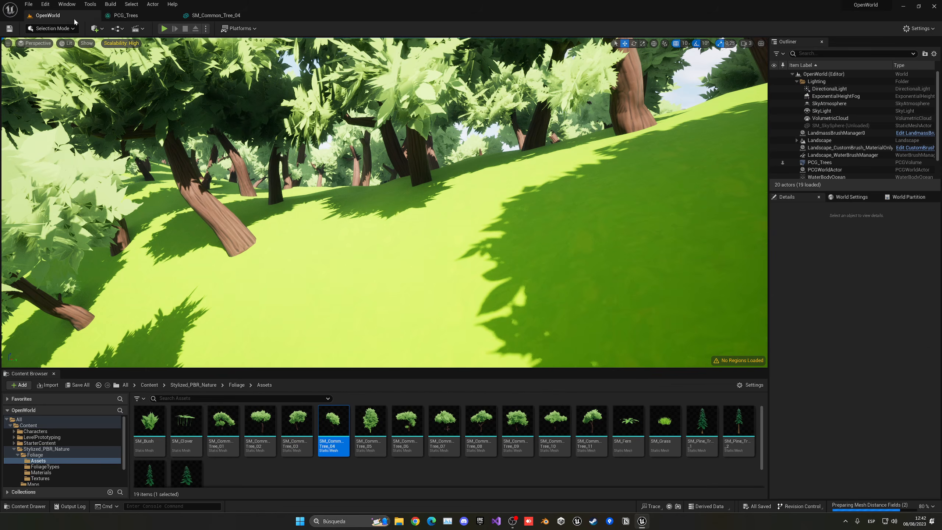
pyautogui.press('s')
pyautogui.moveTo(415, 160); pyautogui.dragTo(635, 223, button='right')
pyautogui.scroll(2, 639, 193)
pyautogui.press('w')
# - Lower the Density Filter Upper Bound in PCG_Trees to thin the forest
pyautogui.click(126, 15)
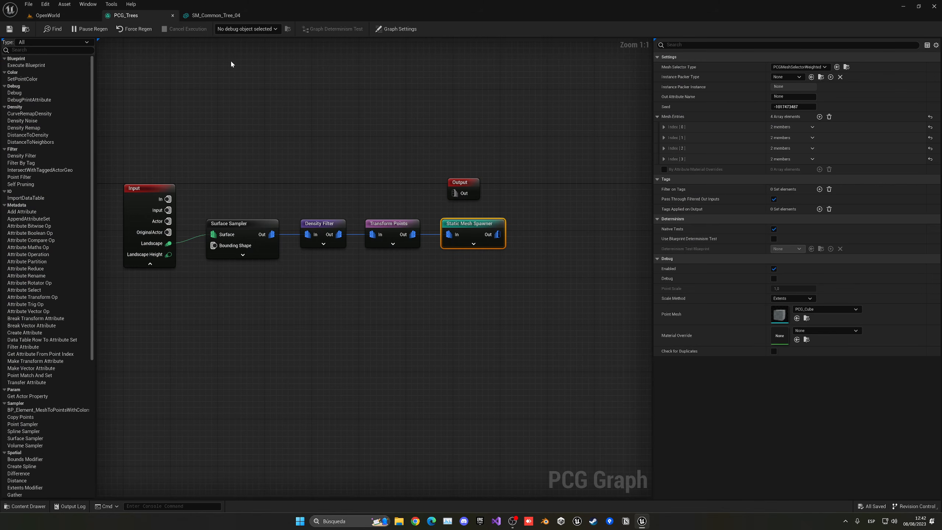
pyautogui.click(328, 228)
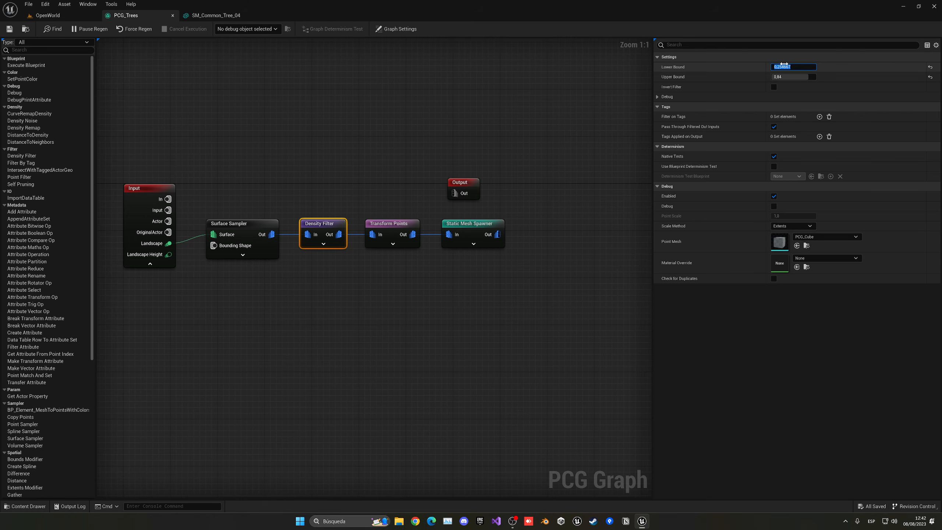
pyautogui.moveTo(788, 77); pyautogui.dragTo(784, 77)
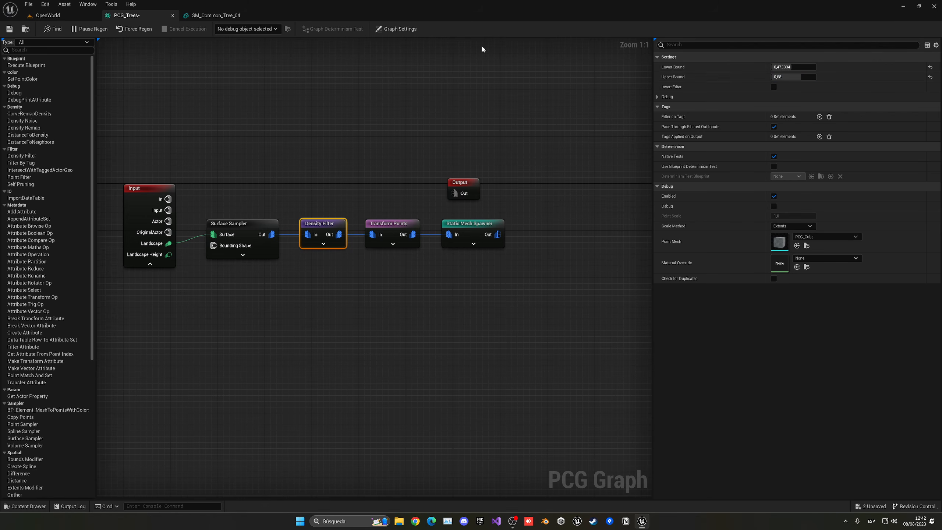
# - Scale the PCG_Trees volume to 500/500/200 and shift it along Y over the island
pyautogui.click(48, 15)
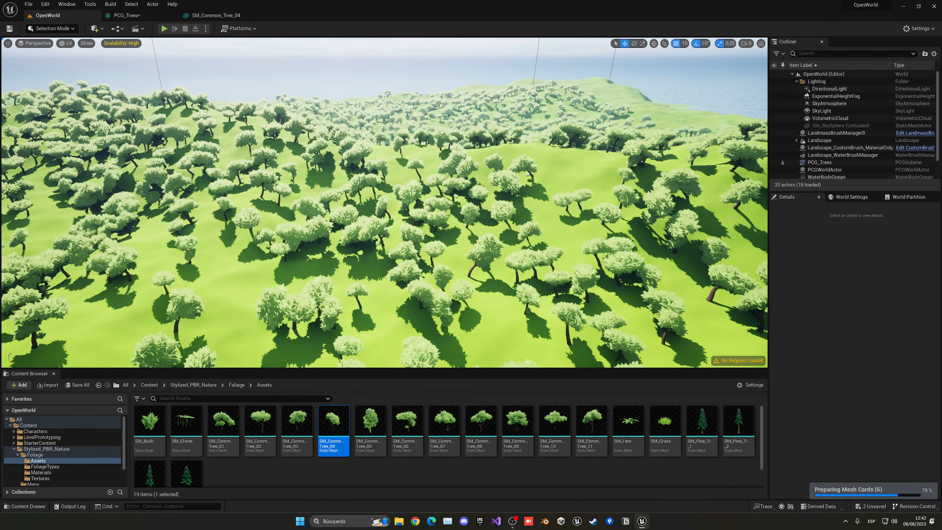
pyautogui.press('s')
pyautogui.moveTo(385, 202); pyautogui.dragTo(384, 219, button='right')
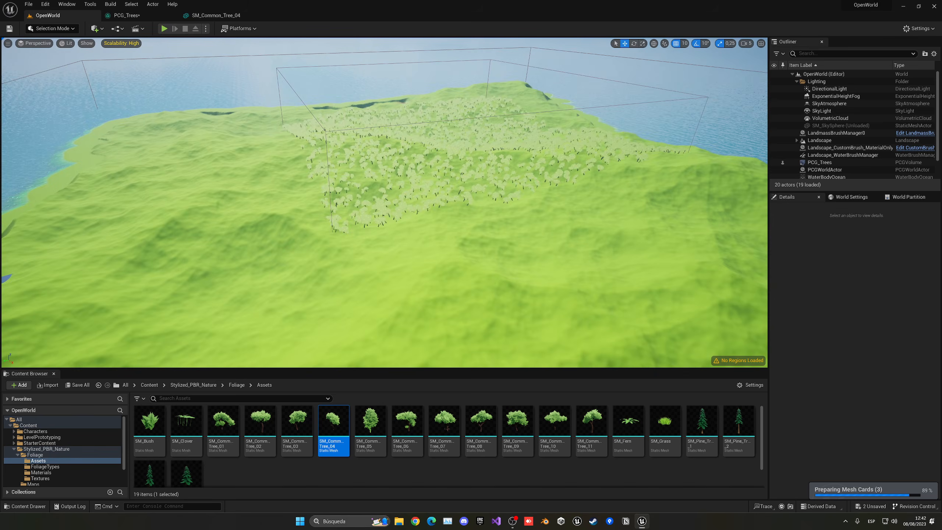
pyautogui.click(820, 163)
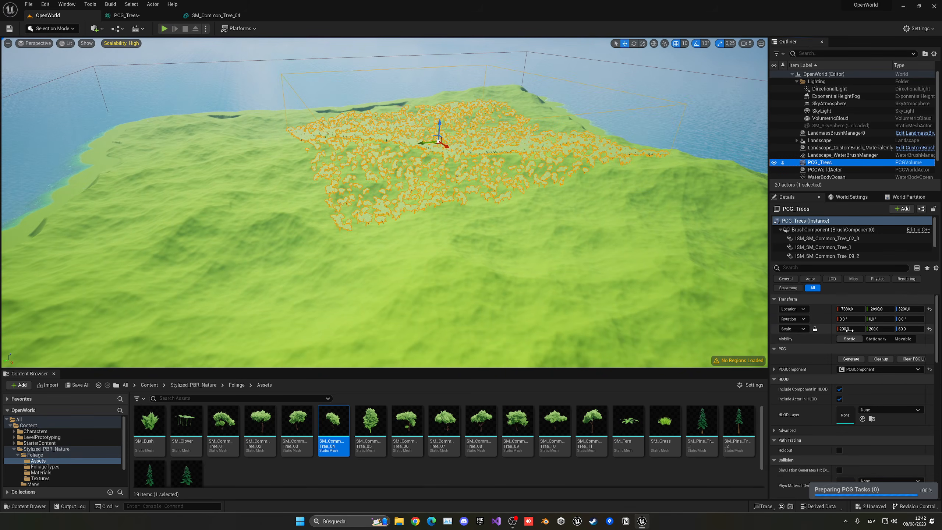
pyautogui.press('Return')
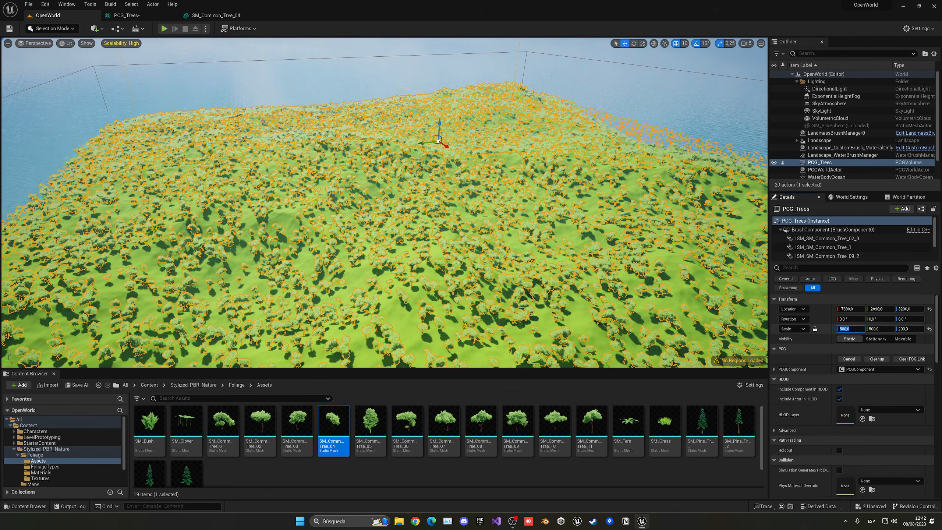
pyautogui.press('s')
pyautogui.moveTo(579, 215); pyautogui.dragTo(583, 228, button='right')
pyautogui.moveTo(390, 95)
pyautogui.mouseDown(button='right')
pyautogui.moveTo(390, 108)
pyautogui.moveTo(390, 95)
pyautogui.mouseUp(button='right')
pyautogui.moveTo(397, 115); pyautogui.dragTo(429, 131)
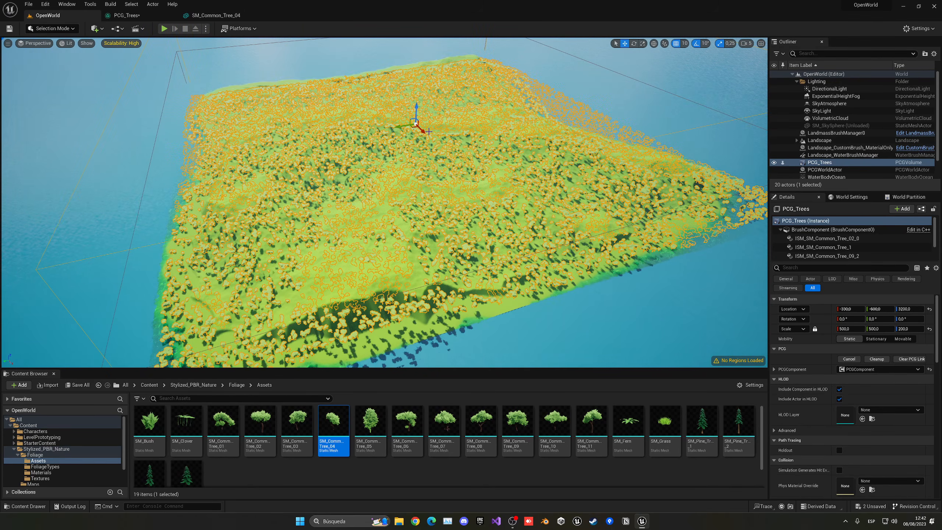
pyautogui.click(828, 83)
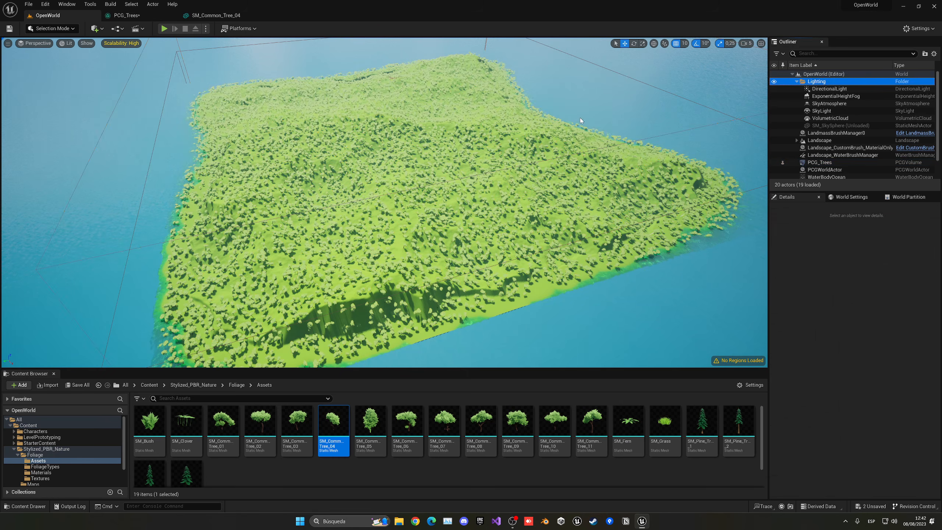
pyautogui.press('w')
pyautogui.moveTo(580, 120); pyautogui.dragTo(581, 90, button='right')
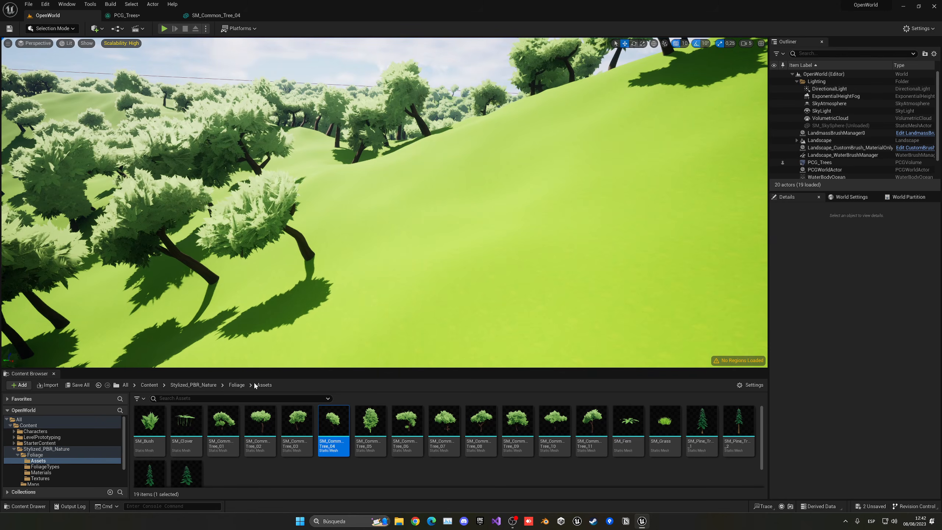
# - Browse to Stylized_PBR_Nature/Rocks/Assets to view the rock meshes, then return to PCG_Trees
pyautogui.click(237, 385)
pyautogui.click(209, 387)
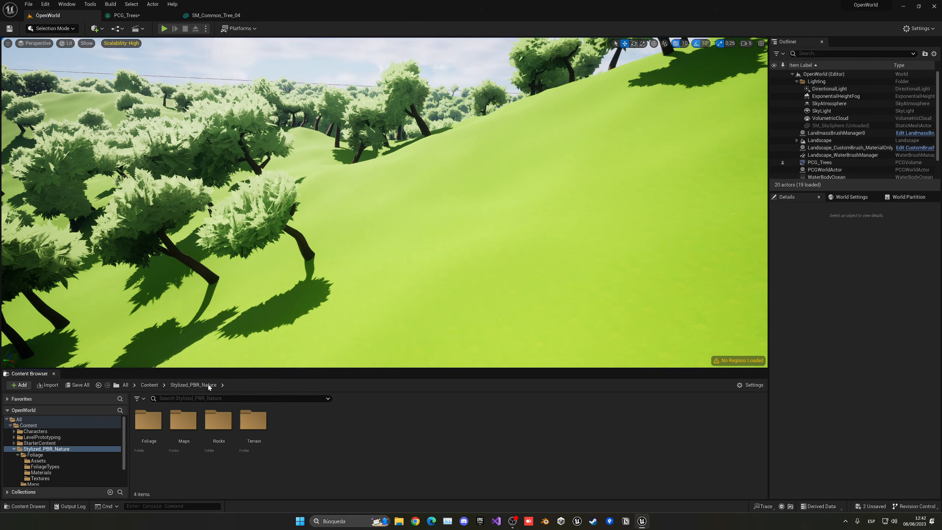
pyautogui.doubleClick(209, 429)
pyautogui.doubleClick(155, 436)
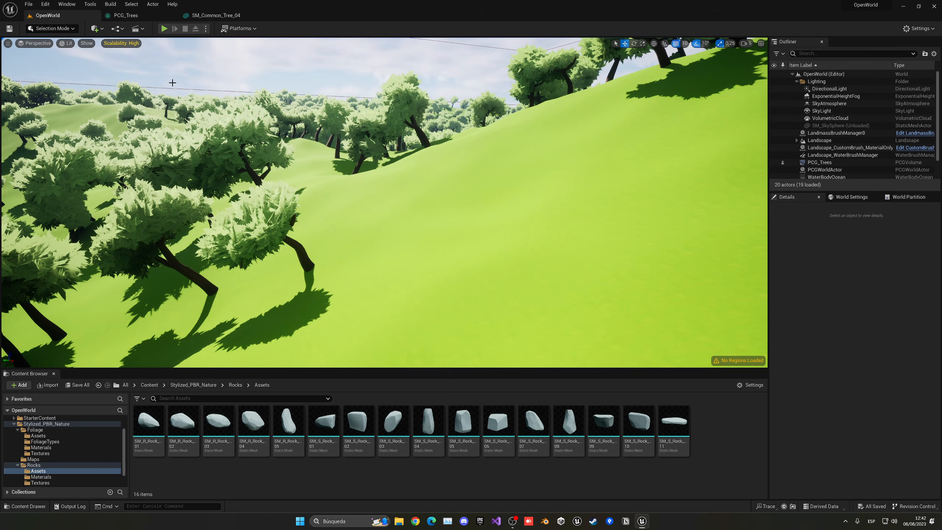
pyautogui.click(137, 15)
# - Duplicate the Surface Sampler, Density Filter and Transform Points nodes below the originals
pyautogui.moveTo(333, 215); pyautogui.dragTo(341, 208, button='right')
pyautogui.click(310, 270)
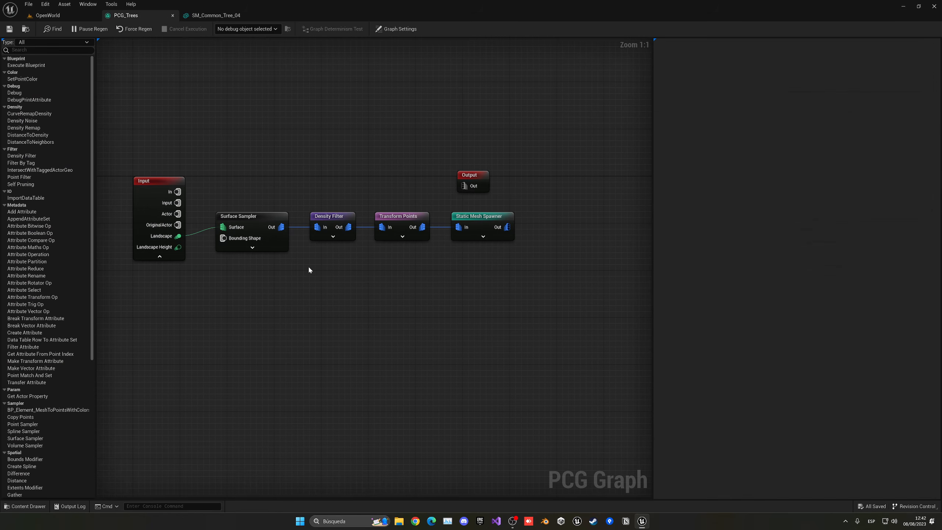
pyautogui.moveTo(441, 279); pyautogui.dragTo(439, 278)
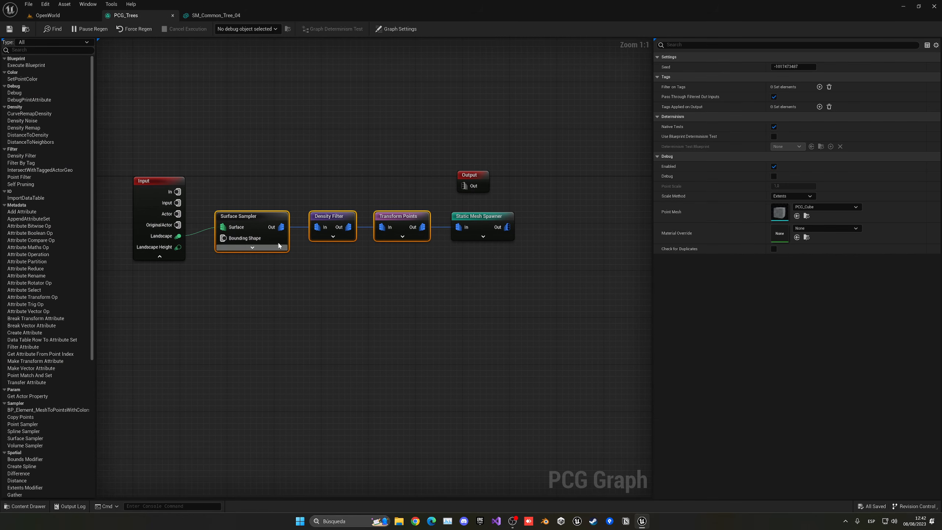
pyautogui.click(279, 295)
pyautogui.hotkey('ctrl', 'v')
pyautogui.moveTo(311, 300); pyautogui.dragTo(333, 275)
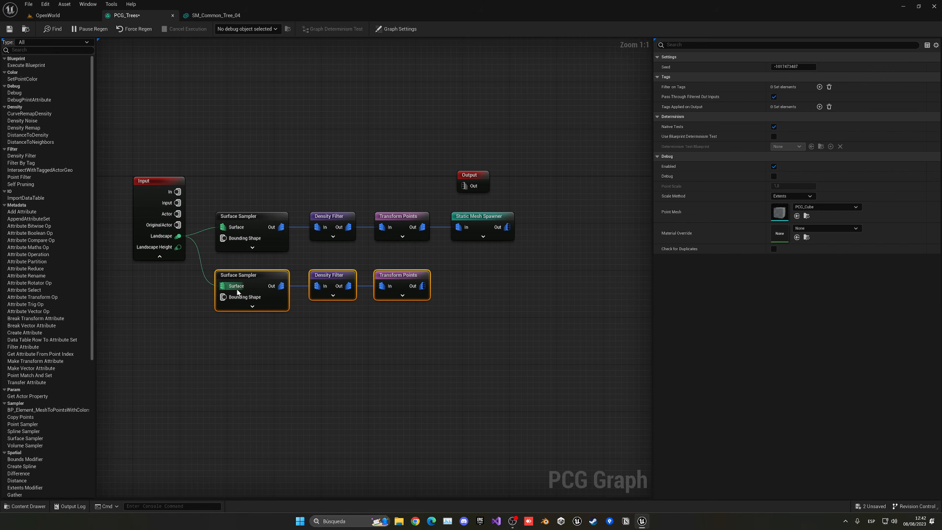
# - Connect a new Static Mesh Spawner to the copied Transform Points and add a mesh entry
pyautogui.click(255, 275)
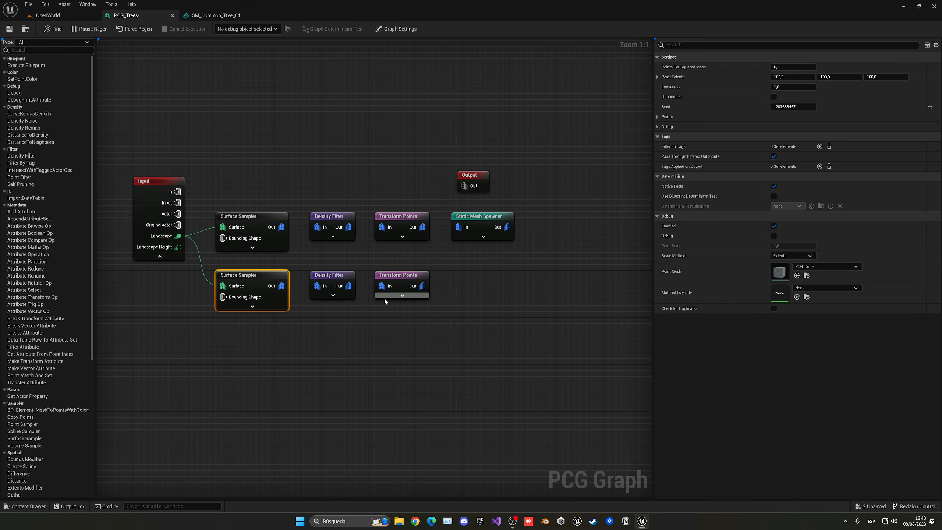
pyautogui.moveTo(417, 289); pyautogui.dragTo(444, 289)
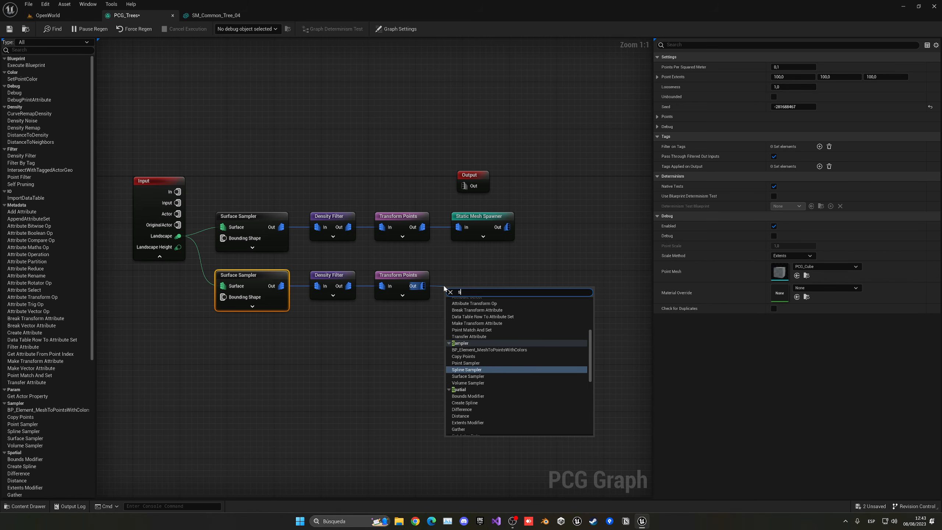
pyautogui.write('stat')
pyautogui.click(484, 307)
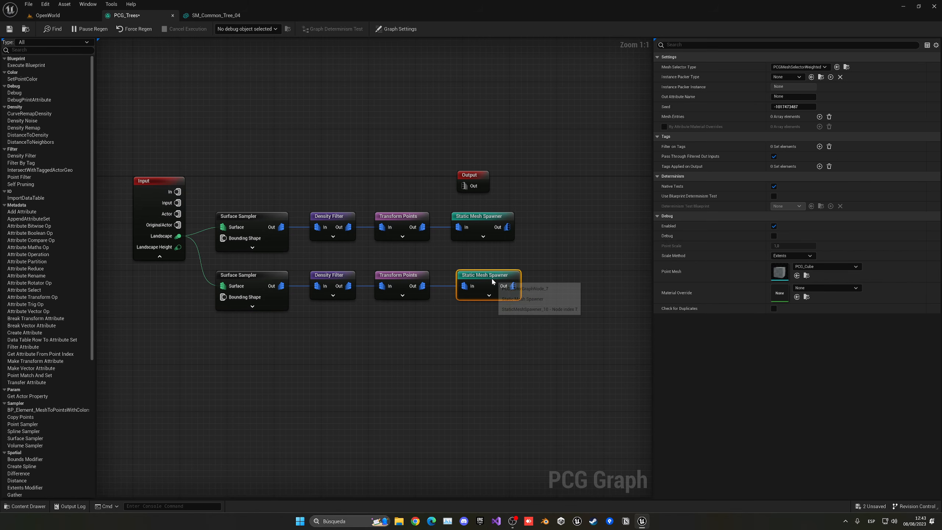
pyautogui.click(820, 116)
pyautogui.click(664, 126)
pyautogui.click(669, 137)
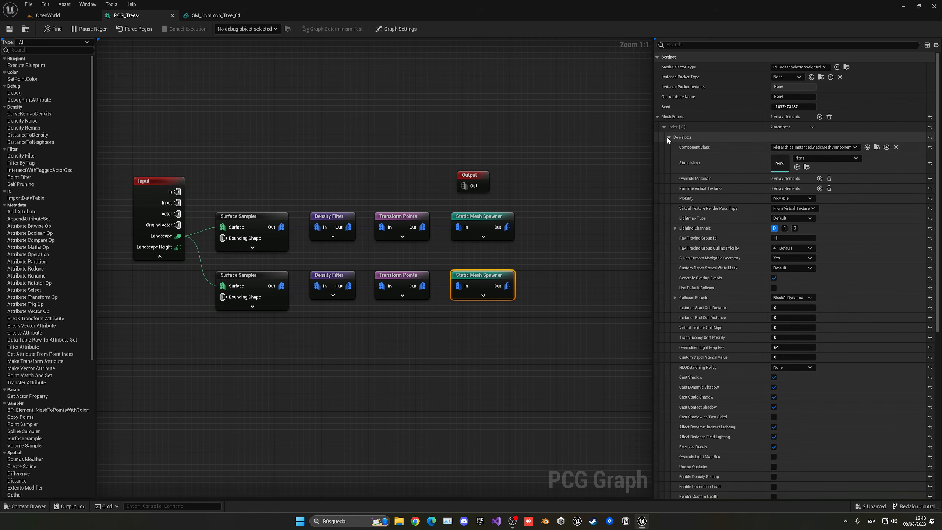
# - Assign SM_R_Rock_01 from Rocks/Assets as the first mesh entry's static mesh
pyautogui.hotkey('ctrl', 'space')
pyautogui.click(216, 337)
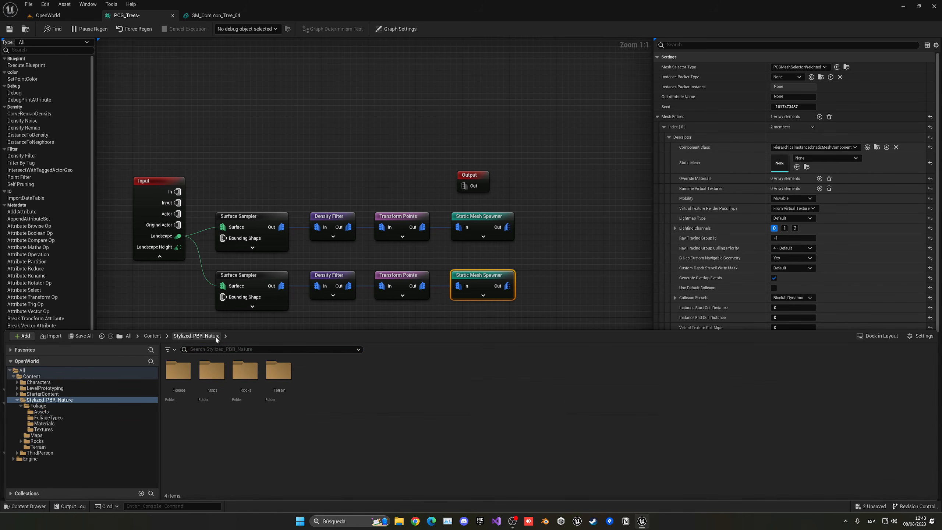
pyautogui.doubleClick(244, 383)
pyautogui.doubleClick(179, 387)
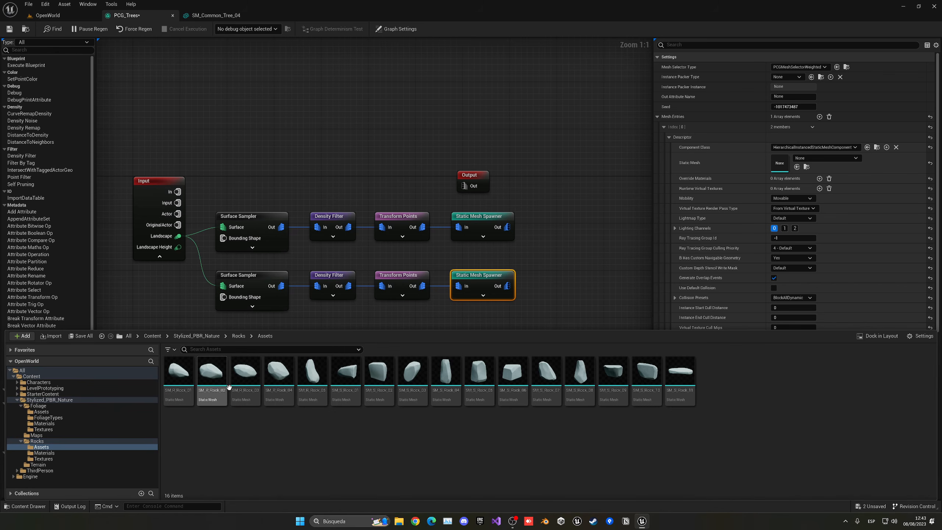
pyautogui.moveTo(180, 386); pyautogui.dragTo(762, 220)
pyautogui.moveTo(789, 157); pyautogui.dragTo(788, 159)
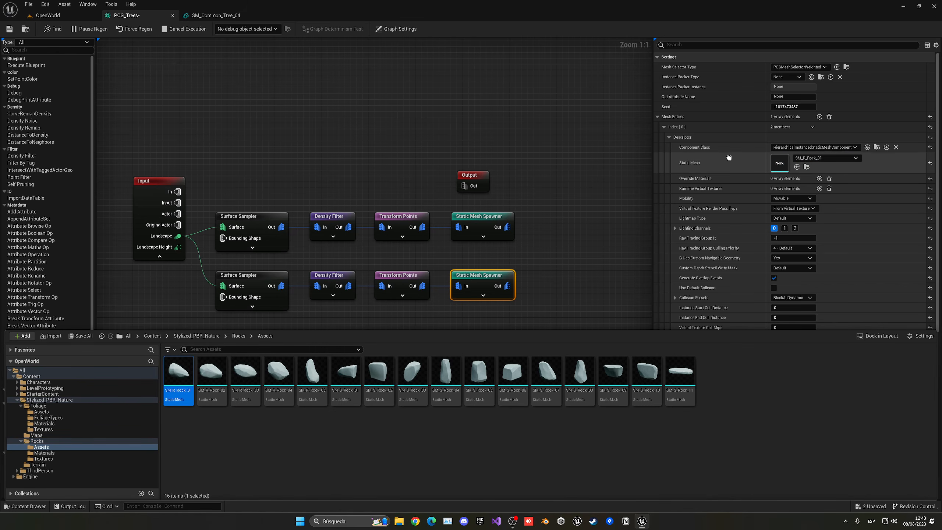
pyautogui.click(664, 127)
# - Add second and third mesh entries using SM_R_Rock_04 and SM_S_Rock_04
pyautogui.click(820, 116)
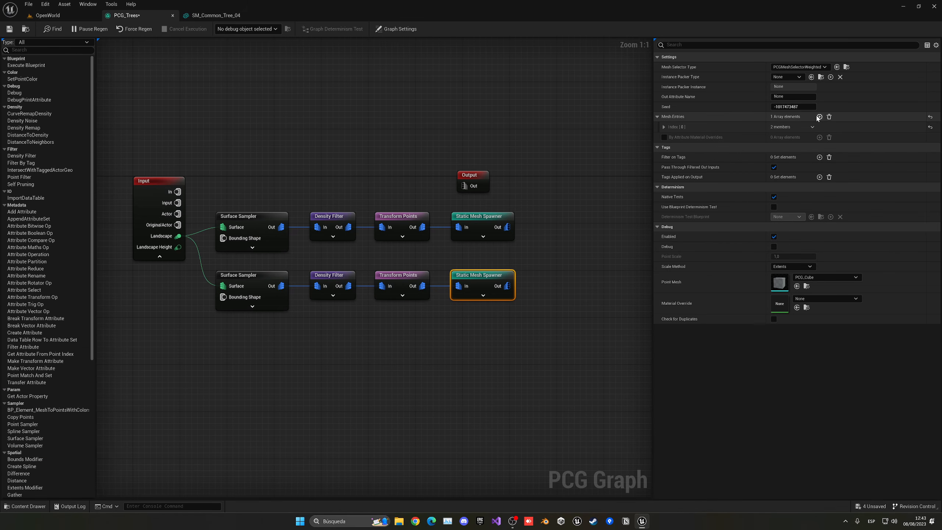
pyautogui.click(664, 137)
pyautogui.hotkey('ctrl', 'space')
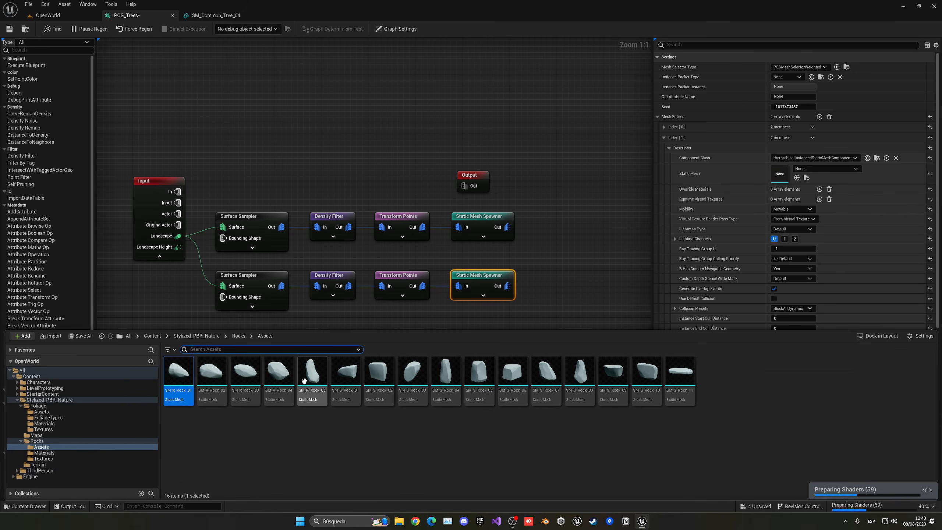
pyautogui.moveTo(278, 371); pyautogui.dragTo(781, 174)
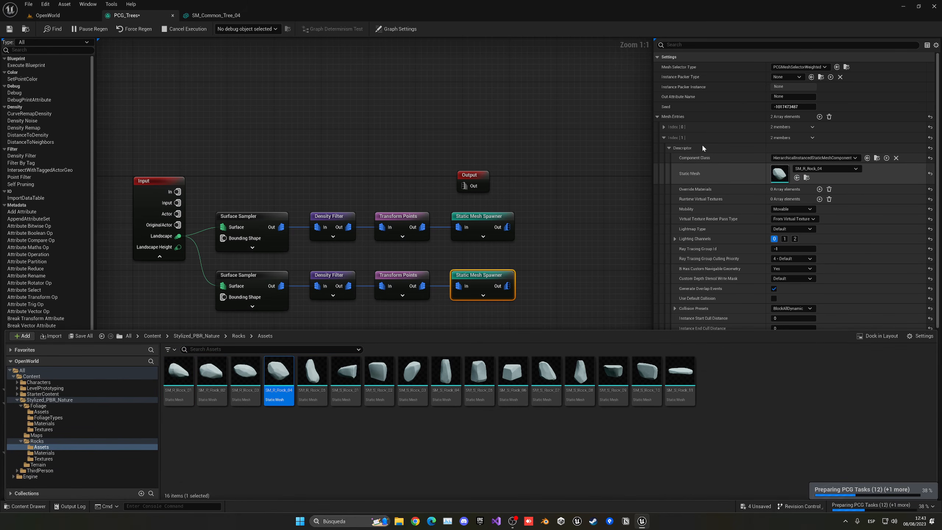
pyautogui.click(664, 137)
pyautogui.click(820, 116)
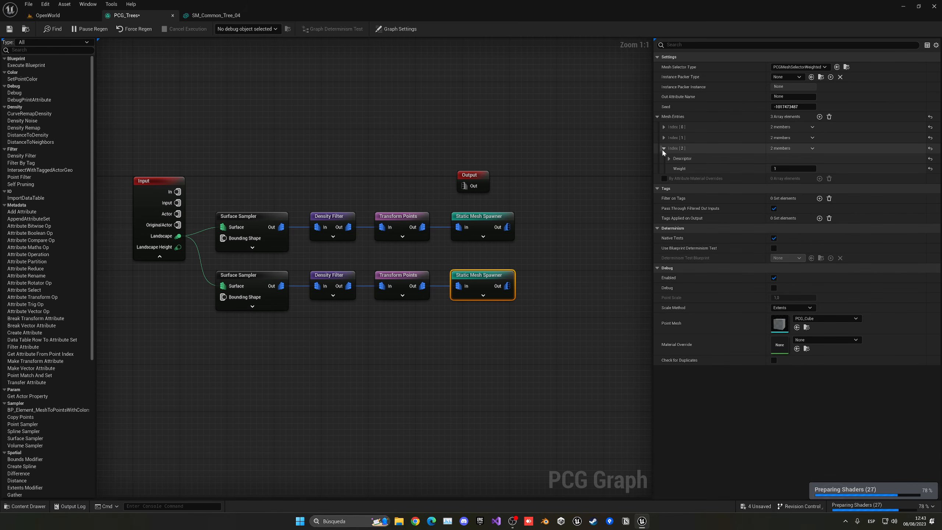
pyautogui.click(663, 148)
pyautogui.hotkey('ctrl', 'space')
pyautogui.moveTo(440, 358); pyautogui.dragTo(781, 185)
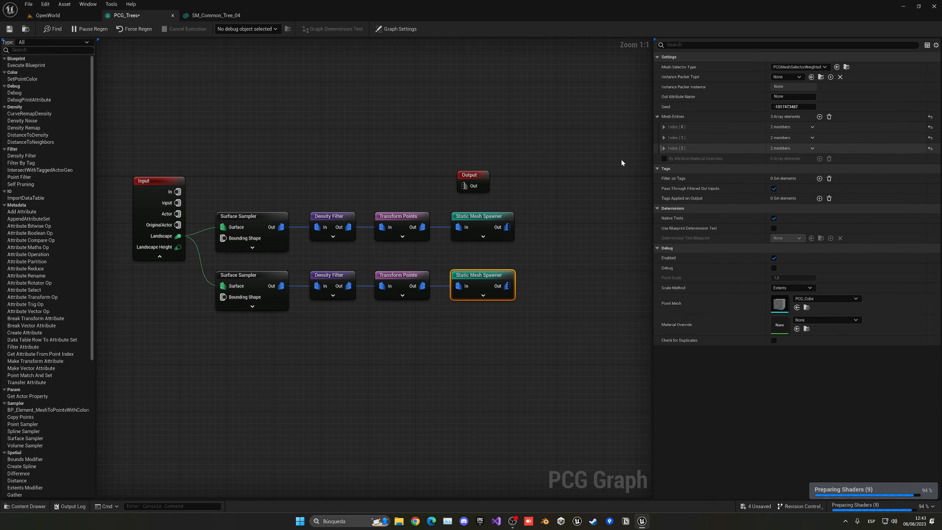
# - Add a fourth mesh entry using SM_S_Rock_01
pyautogui.click(820, 117)
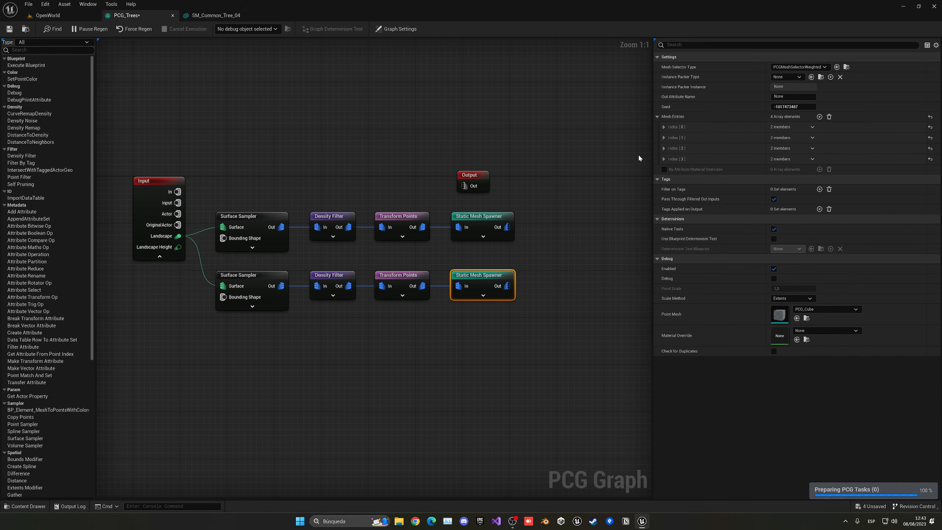
pyautogui.click(663, 159)
pyautogui.hotkey('ctrl', 'space')
pyautogui.moveTo(345, 371); pyautogui.dragTo(490, 312)
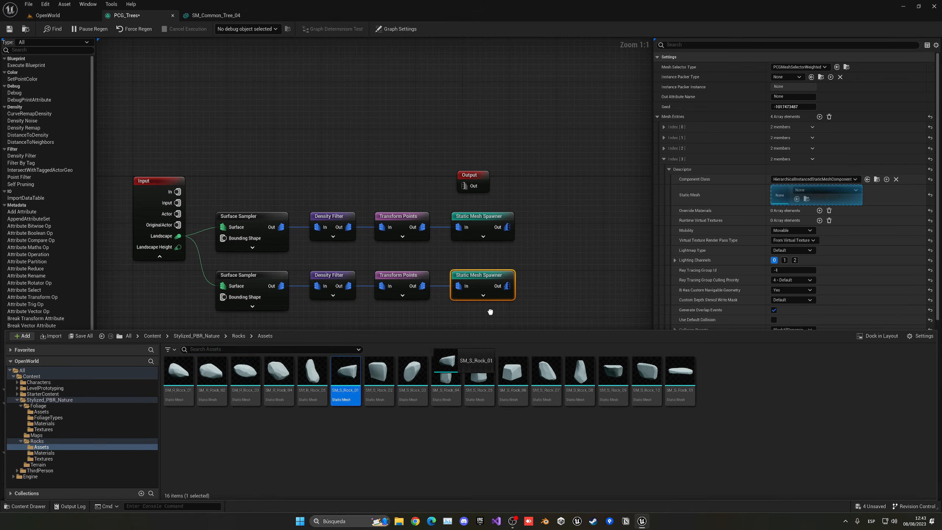
pyautogui.moveTo(771, 196); pyautogui.dragTo(771, 196)
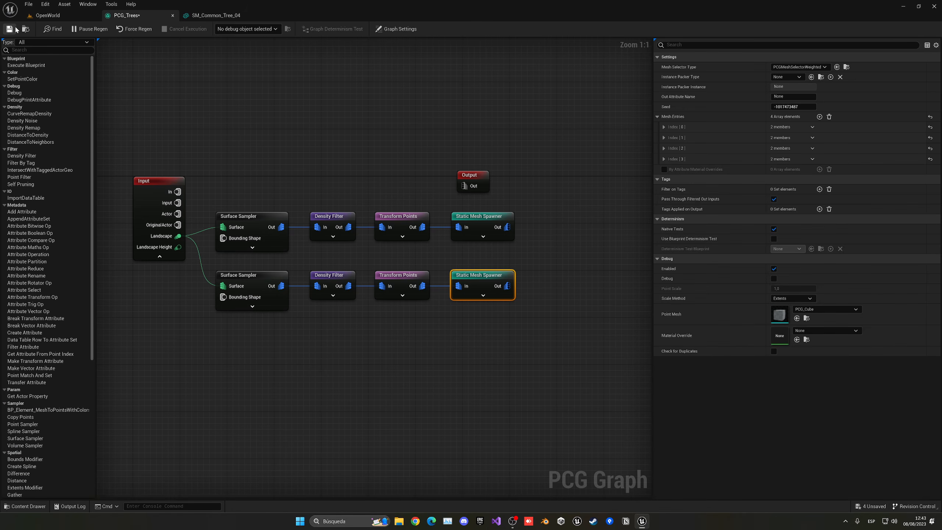
# - Check the rocks in the level, then set the rock Density Filter Upper Bound to 0.589
pyautogui.click(46, 15)
pyautogui.press('s')
pyautogui.moveTo(334, 186); pyautogui.dragTo(333, 182, button='right')
pyautogui.click(144, 16)
pyautogui.click(340, 275)
pyautogui.moveTo(795, 77); pyautogui.dragTo(792, 77)
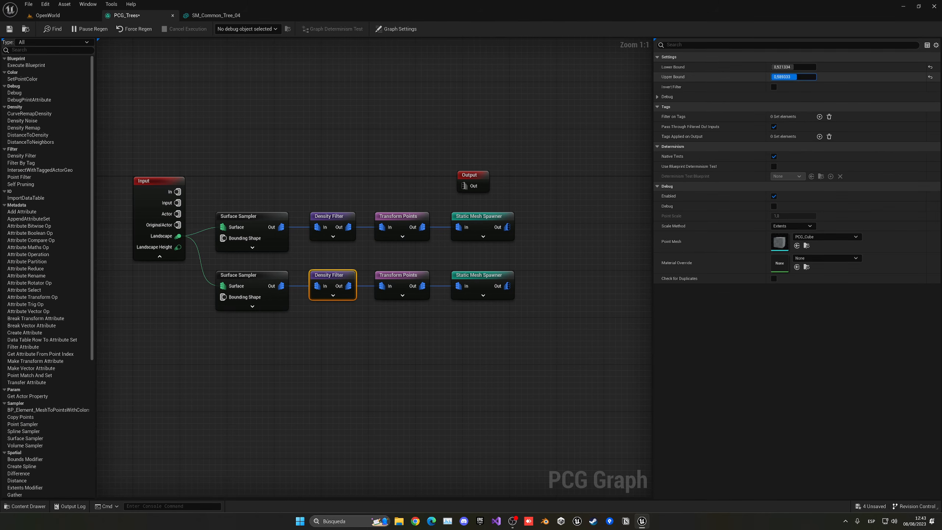
# - Fly over the OpenWorld forest to view the rocks scattered among the trees
pyautogui.click(47, 15)
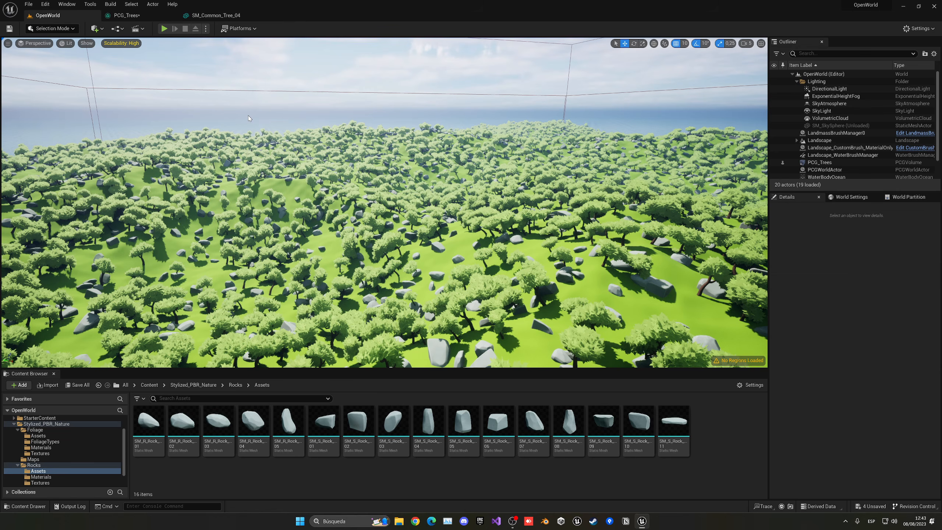
pyautogui.press('w')
pyautogui.moveTo(410, 213)
pyautogui.mouseDown(button='right')
pyautogui.moveTo(425, 253)
pyautogui.moveTo(428, 216)
pyautogui.mouseUp(button='right')
pyautogui.moveTo(537, 208); pyautogui.dragTo(539, 219, button='right')
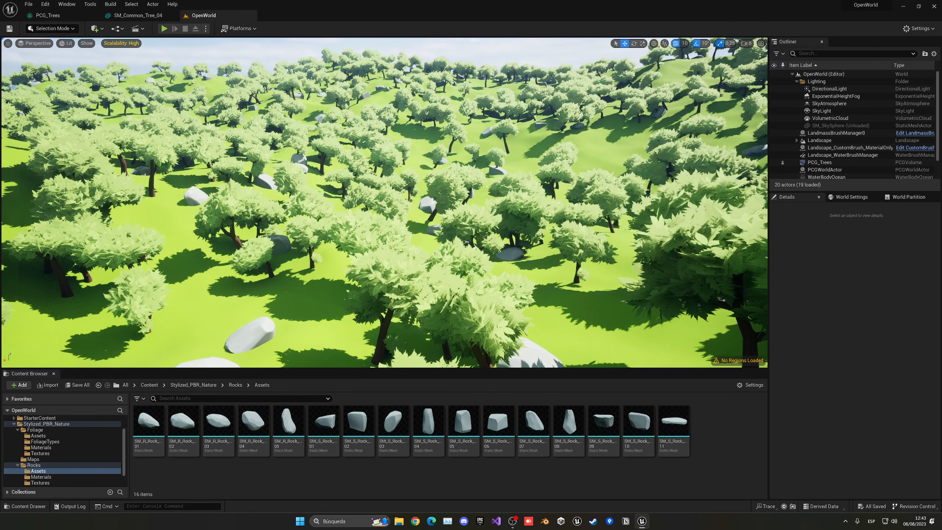
pyautogui.click(152, 385)
pyautogui.press('s')
pyautogui.moveTo(334, 237); pyautogui.dragTo(338, 260, button='right')
pyautogui.press('w')
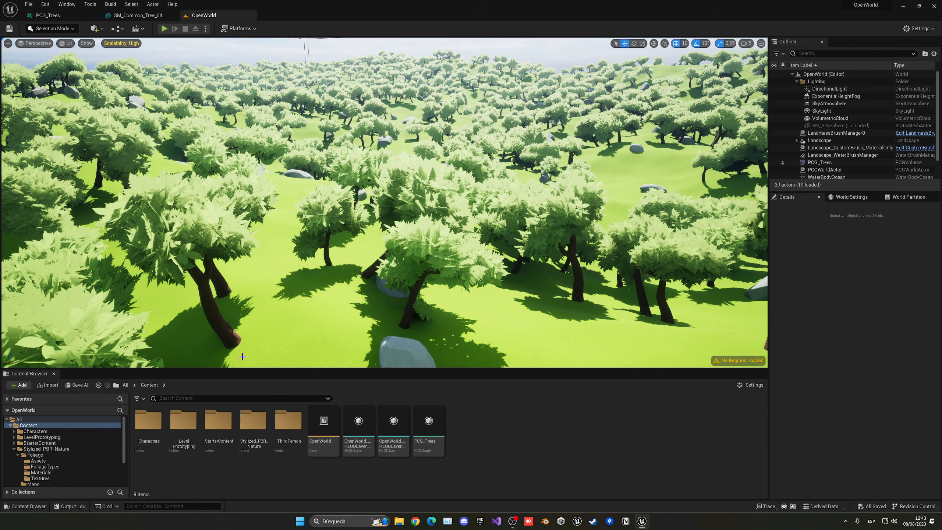
# - Open the M_Landscape material from Stylized_PBR_Nature/Terrain
pyautogui.doubleClick(254, 421)
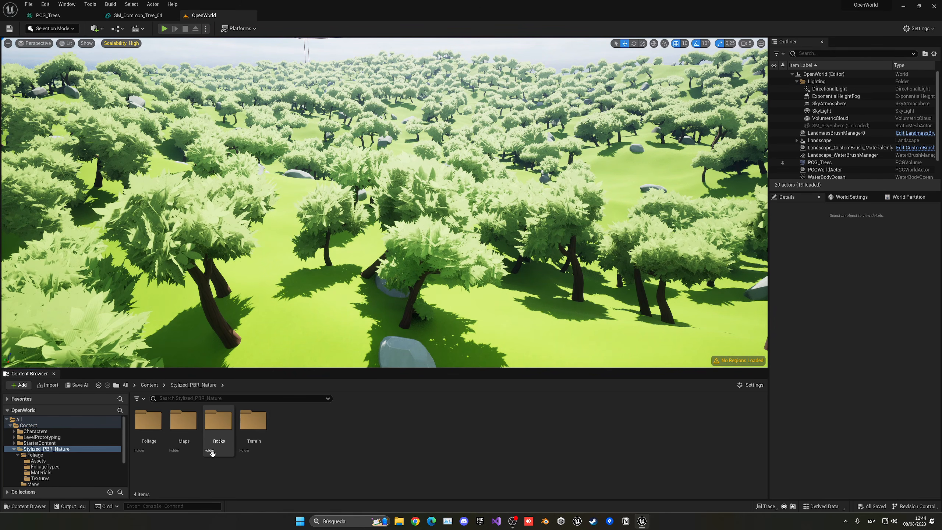
pyautogui.doubleClick(253, 421)
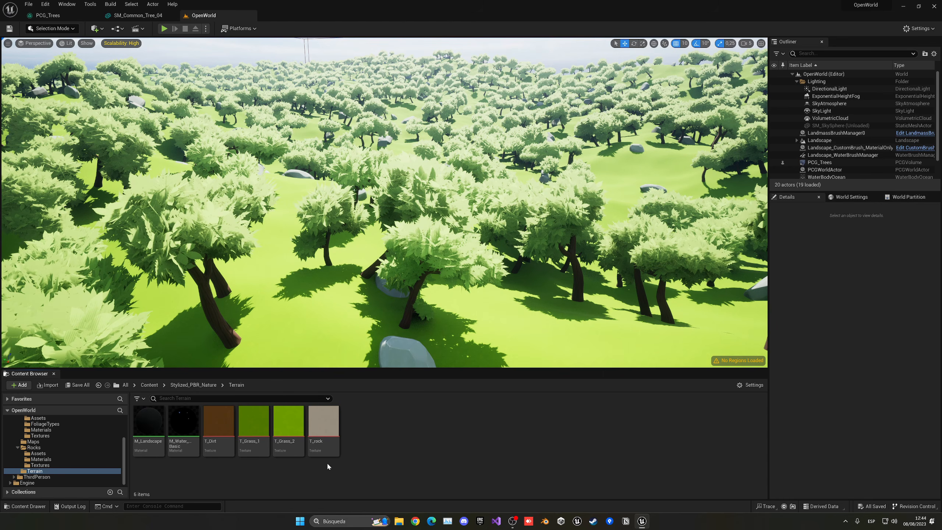
pyautogui.doubleClick(148, 422)
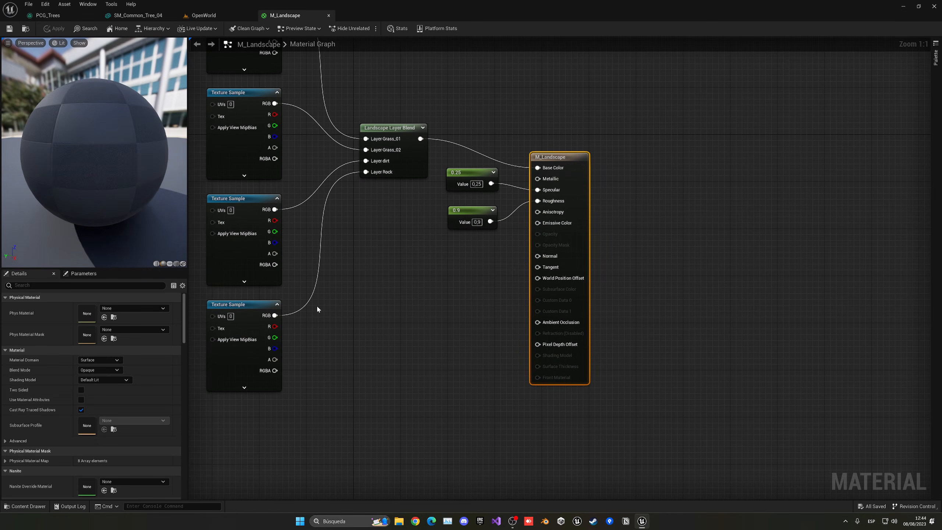
# - Add a LandscapeGrassOutput node beneath the M_Landscape material output
pyautogui.scroll(-2, 482, 253)
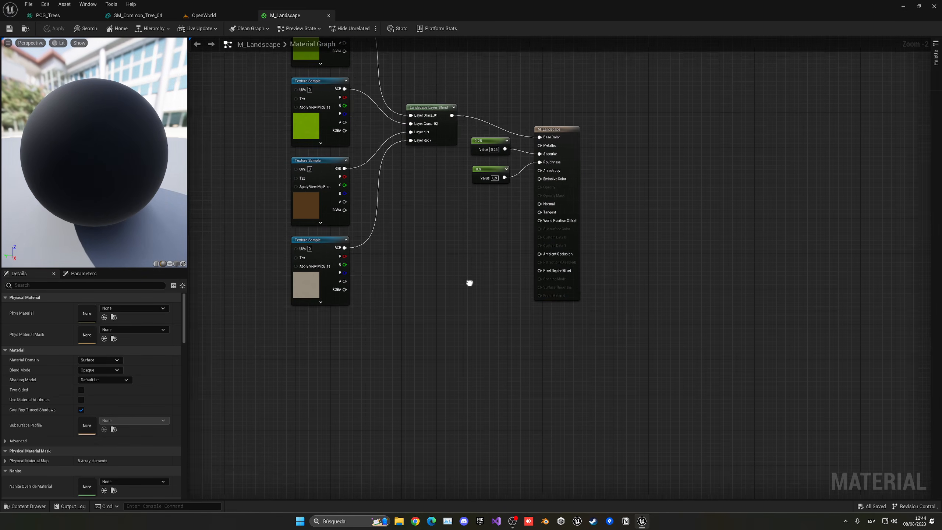
pyautogui.rightClick(423, 302)
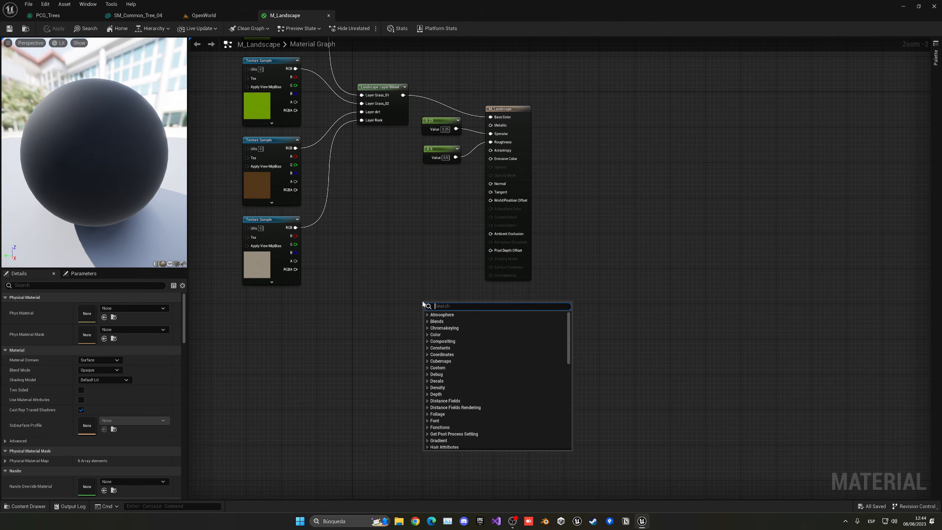
pyautogui.write('grass')
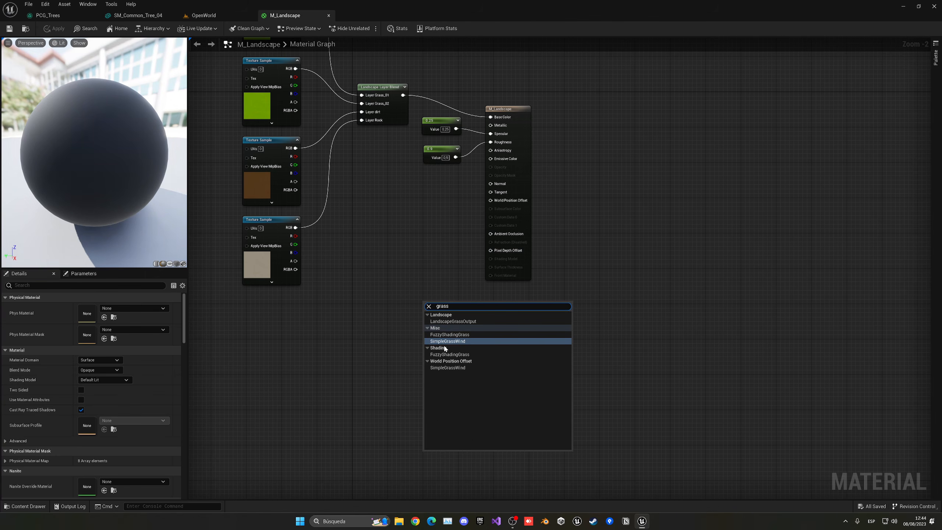
pyautogui.click(449, 321)
pyautogui.moveTo(451, 301); pyautogui.dragTo(511, 294)
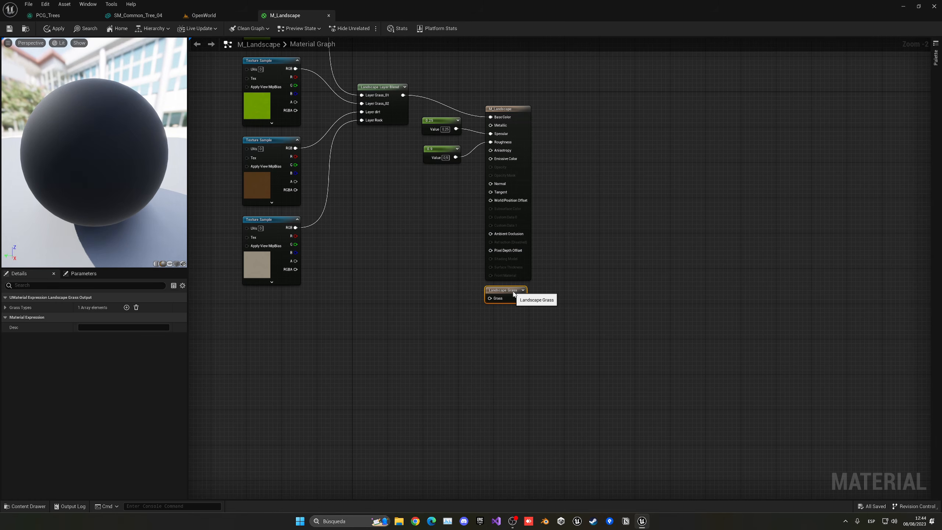
pyautogui.scroll(2, 482, 299)
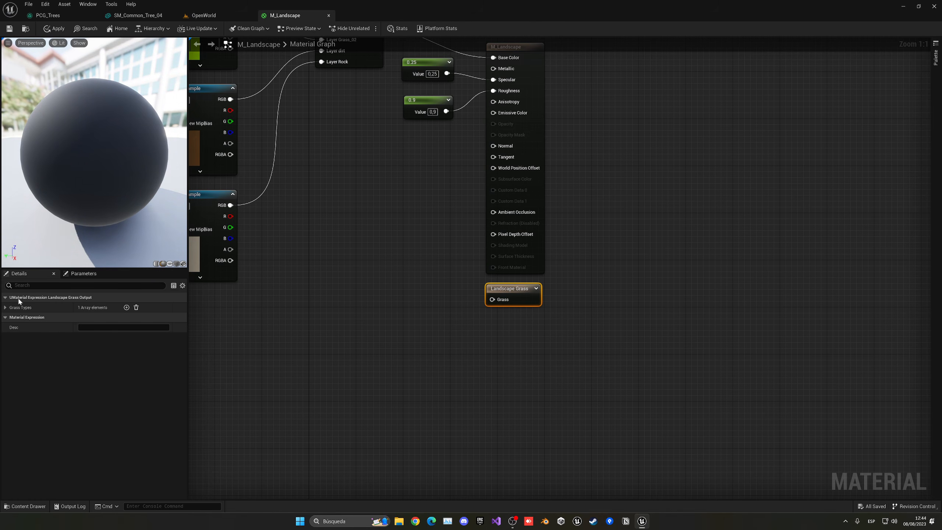
# - Create and save a new Landscape Grass Type asset named Grass for the first grass entry
pyautogui.click(5, 307)
pyautogui.click(12, 318)
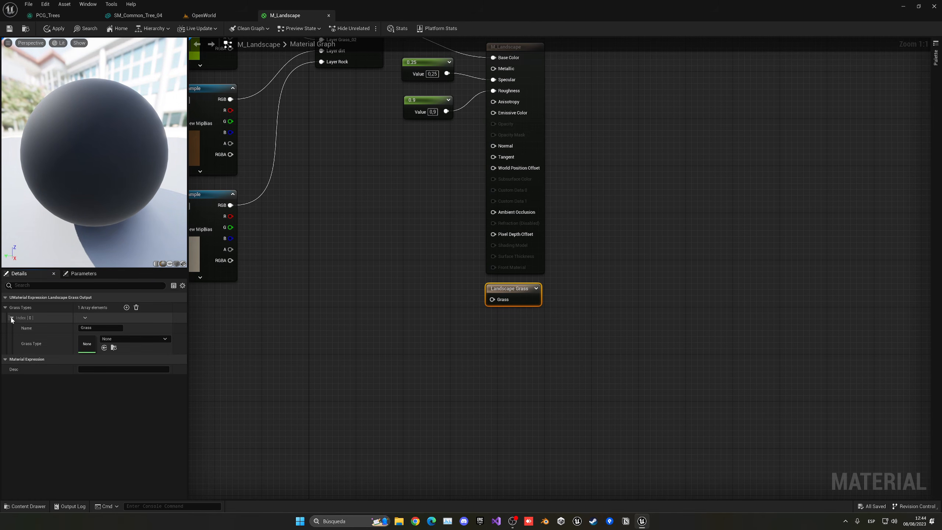
pyautogui.click(123, 339)
pyautogui.click(119, 339)
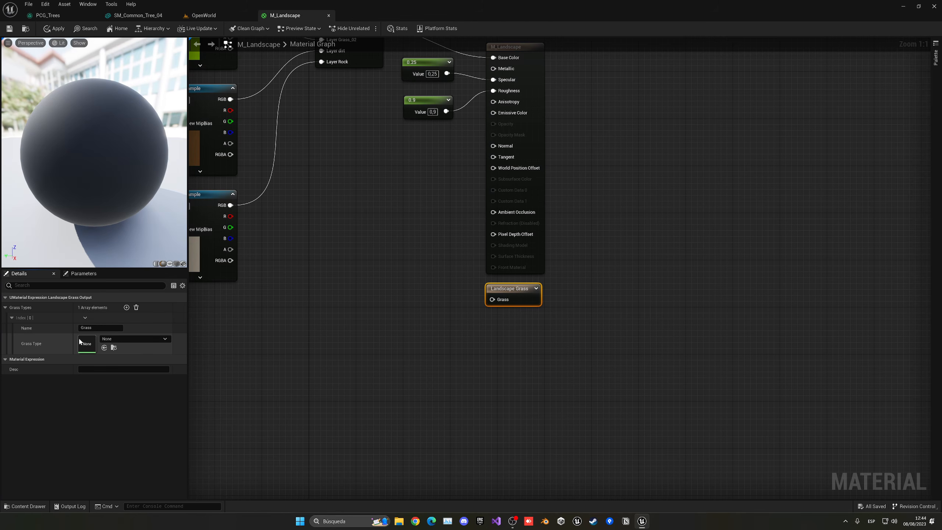
pyautogui.click(117, 340)
pyautogui.click(102, 339)
pyautogui.click(128, 339)
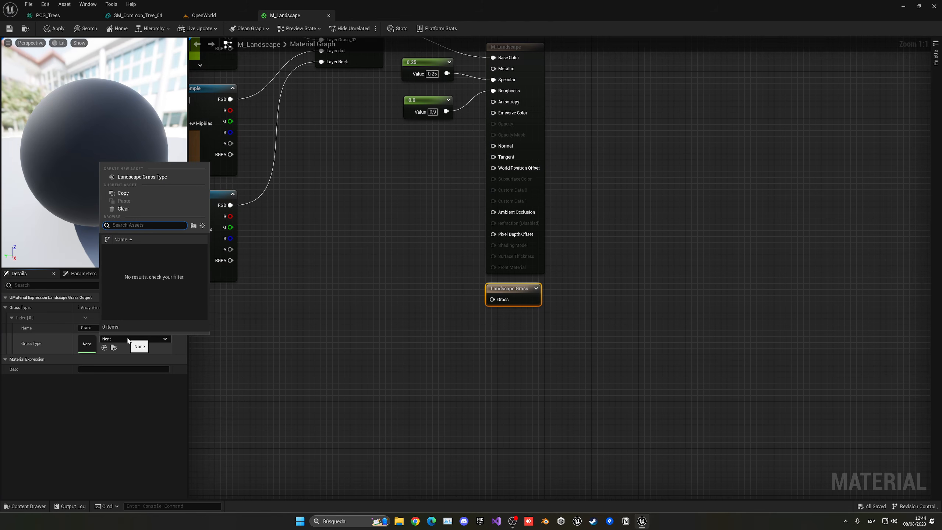
pyautogui.click(156, 178)
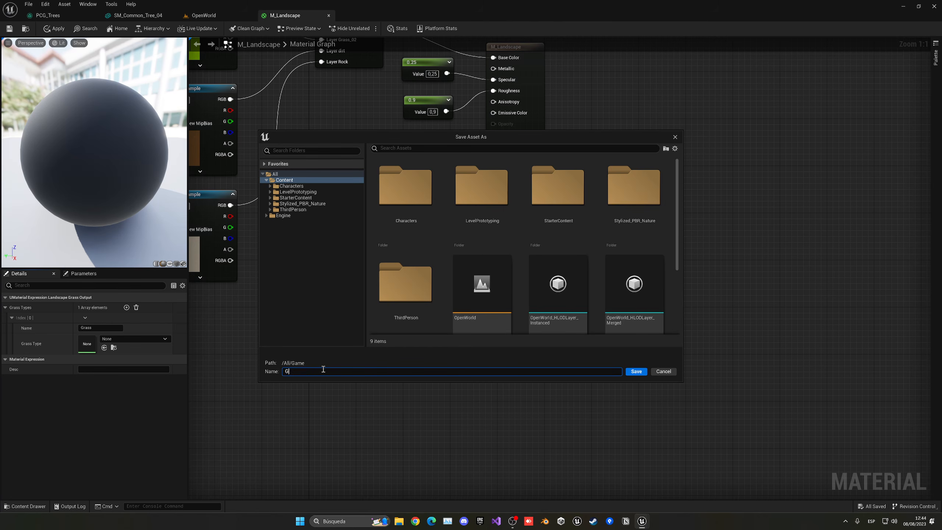
pyautogui.press('Return')
# - Open the Grass asset and add one grass variety with SM_Grass as its mesh
pyautogui.doubleClick(81, 344)
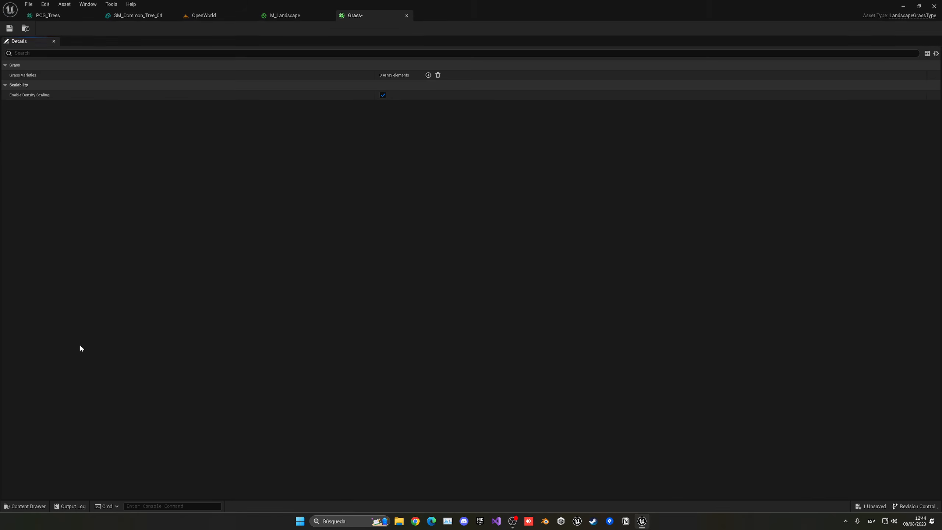
pyautogui.click(428, 76)
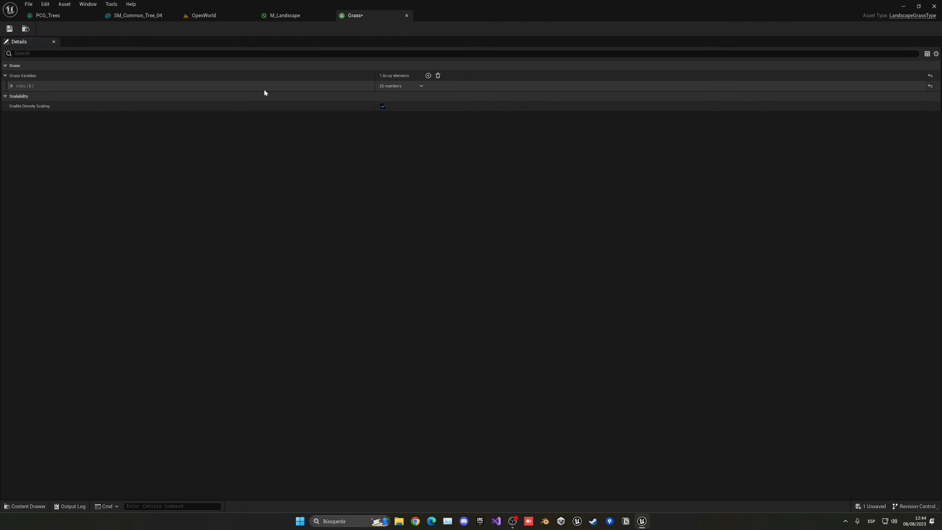
pyautogui.click(11, 85)
pyautogui.click(426, 97)
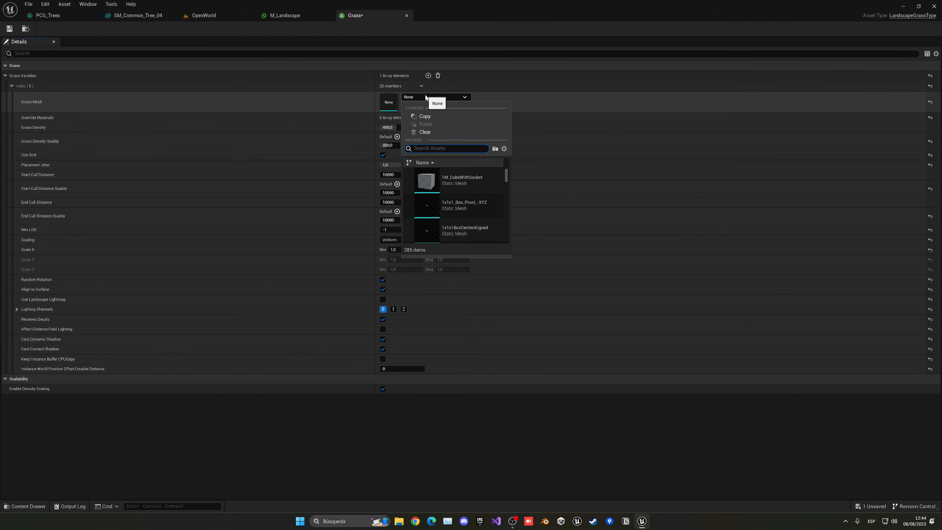
pyautogui.write('grass')
pyautogui.click(455, 179)
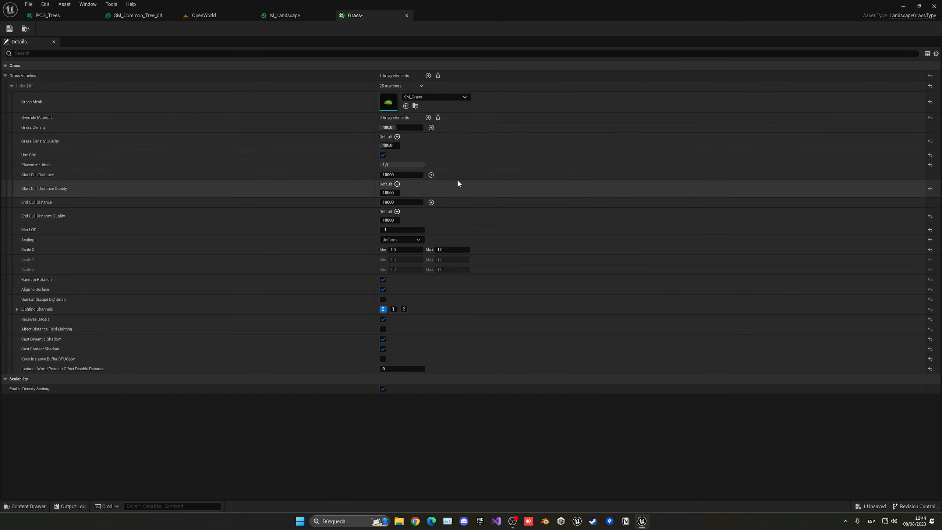
# - Save the Grass asset and bring the M_Landscape material graph into view near its texture samples
pyautogui.click(9, 29)
pyautogui.click(302, 18)
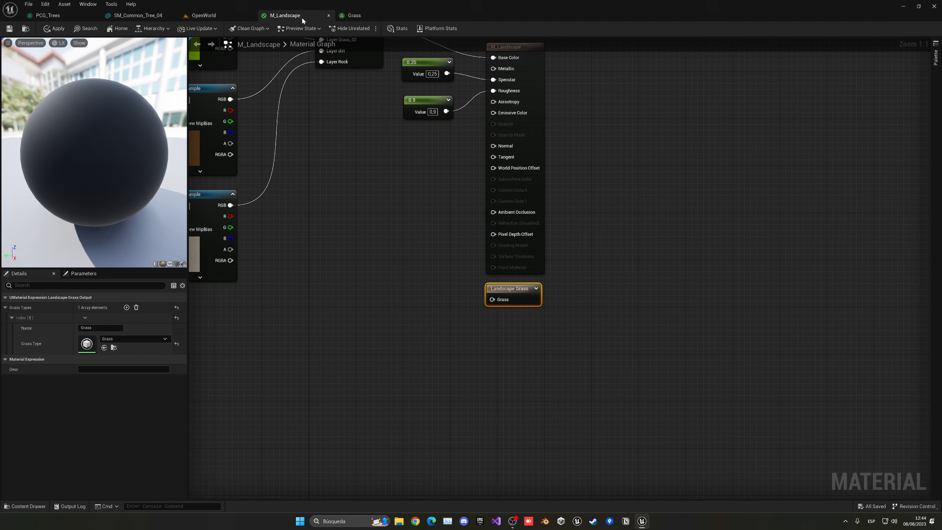
pyautogui.moveTo(374, 209); pyautogui.dragTo(333, 155, button='right')
pyautogui.rightClick(340, 151)
pyautogui.click(434, 246)
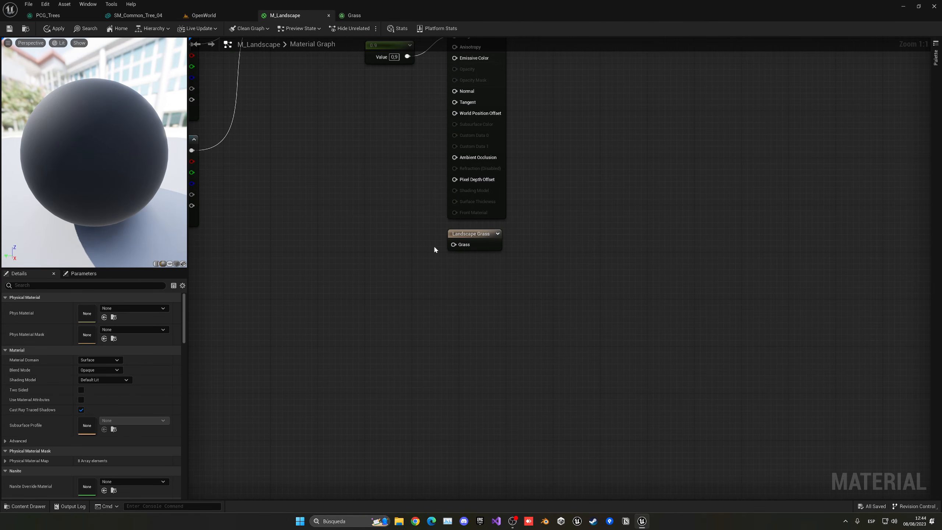
pyautogui.moveTo(434, 246); pyautogui.dragTo(485, 341, button='right')
pyautogui.moveTo(450, 298); pyautogui.dragTo(513, 330, button='right')
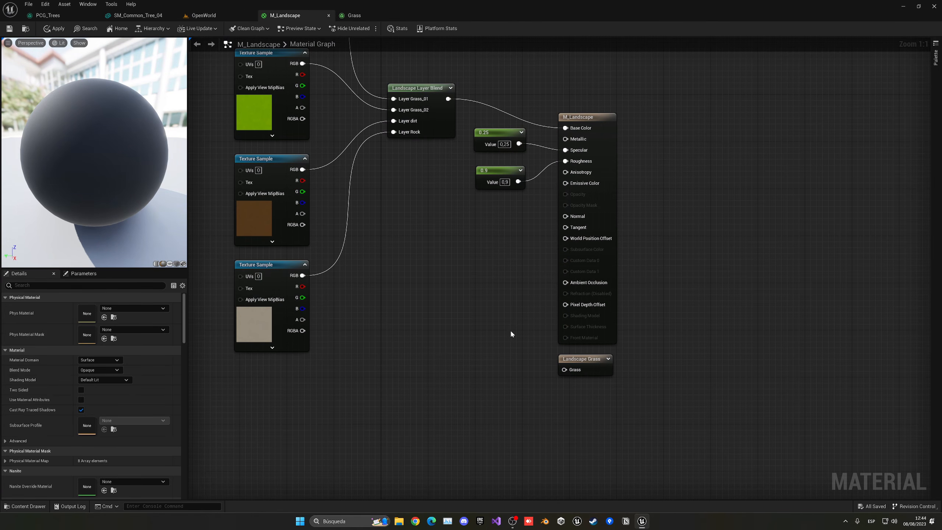
pyautogui.moveTo(414, 219); pyautogui.dragTo(368, 200, button='right')
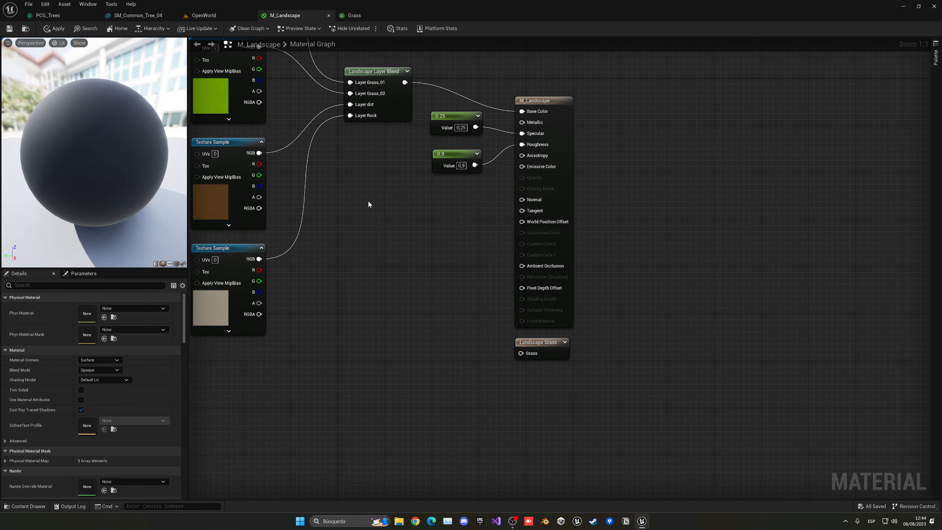
# - Add a Landscape Layer Sample for the Grass_01 layer and wire it into Landscape Grass's Grass input
pyautogui.rightClick(439, 353)
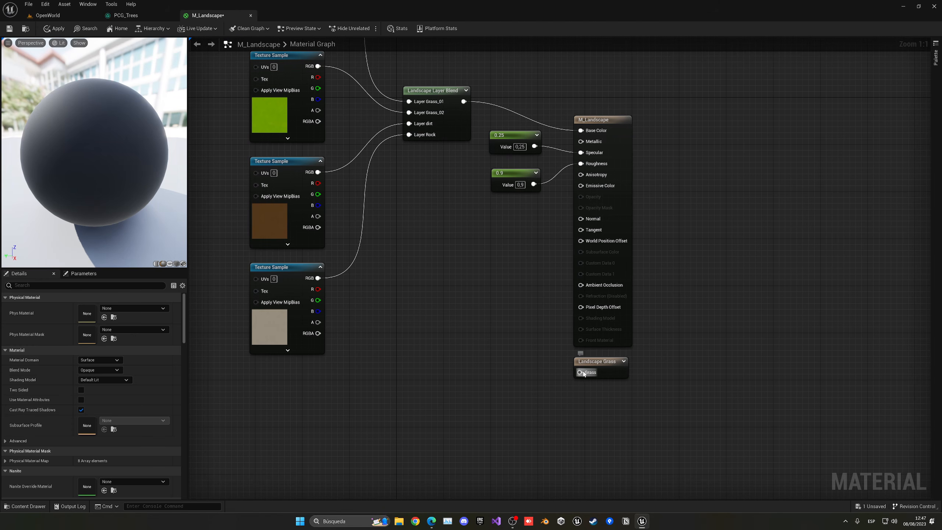
pyautogui.rightClick(550, 376)
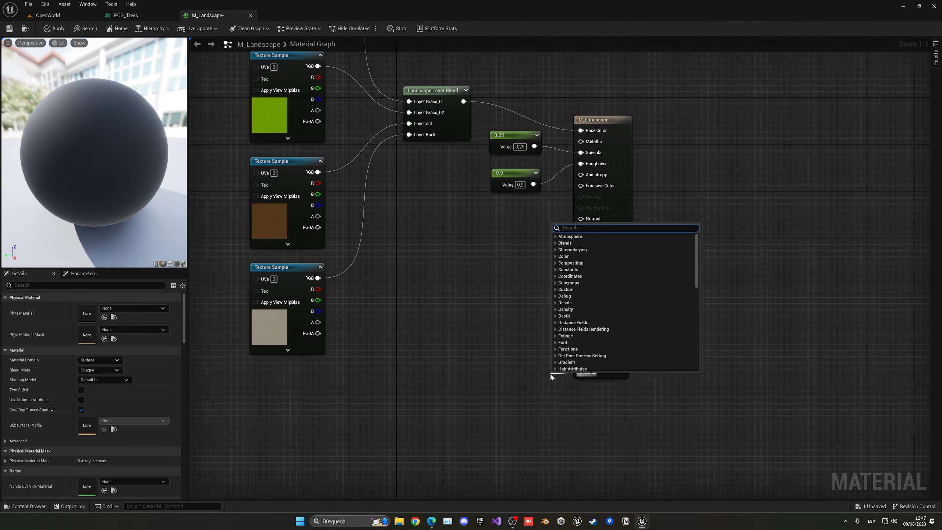
pyautogui.write('l')
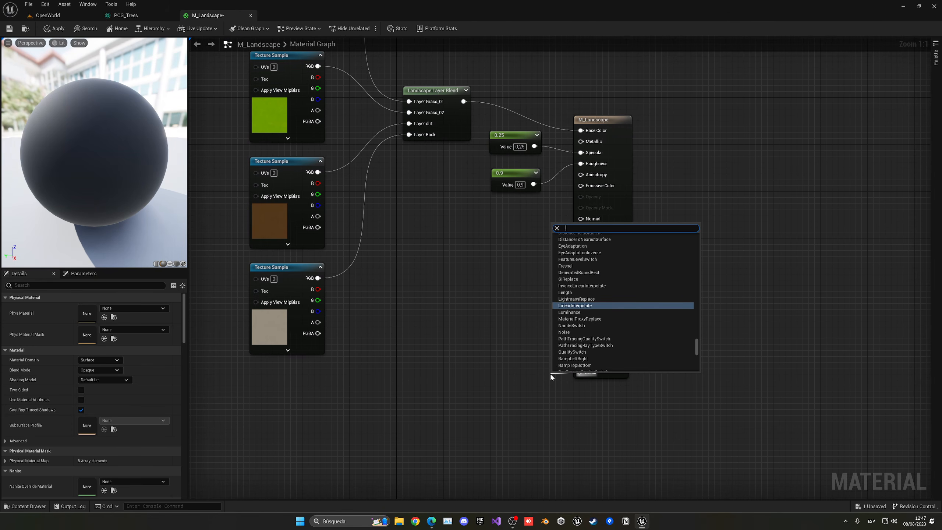
pyautogui.write('ayer')
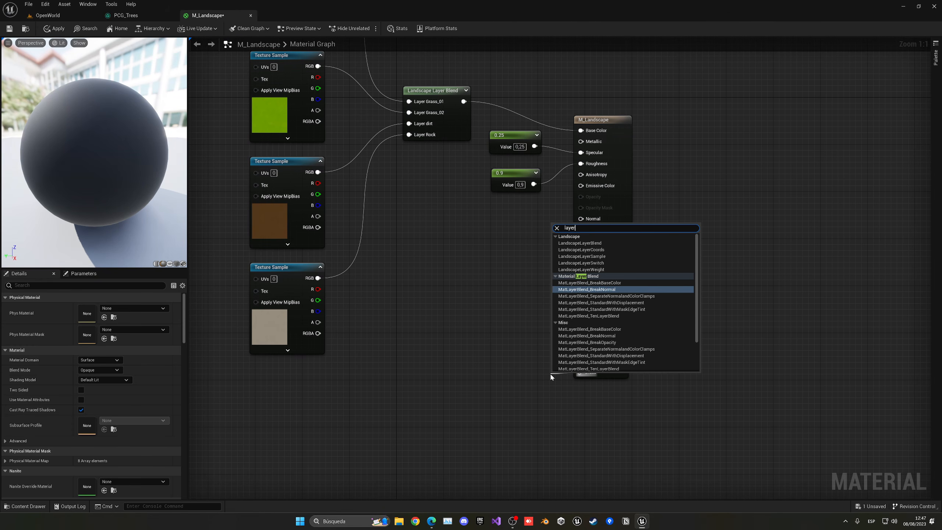
pyautogui.click(584, 256)
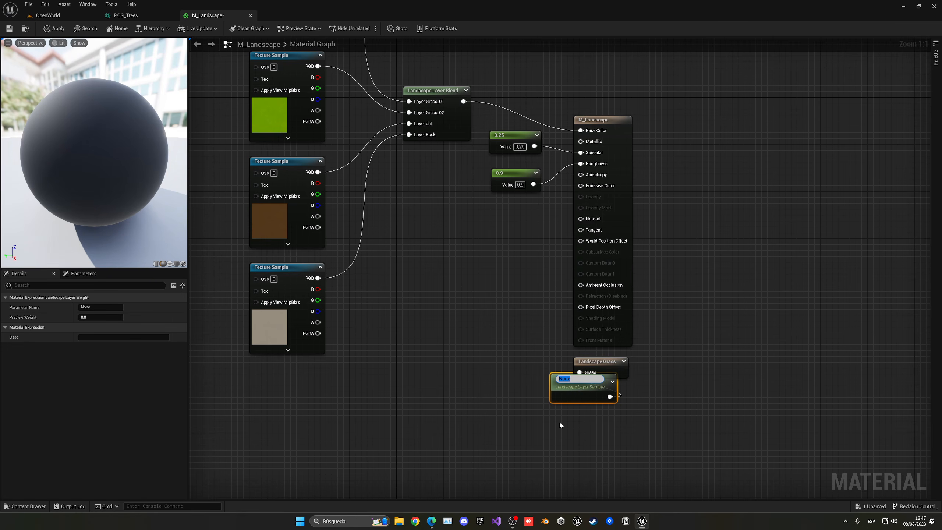
pyautogui.write('Grass')
pyautogui.press('Return')
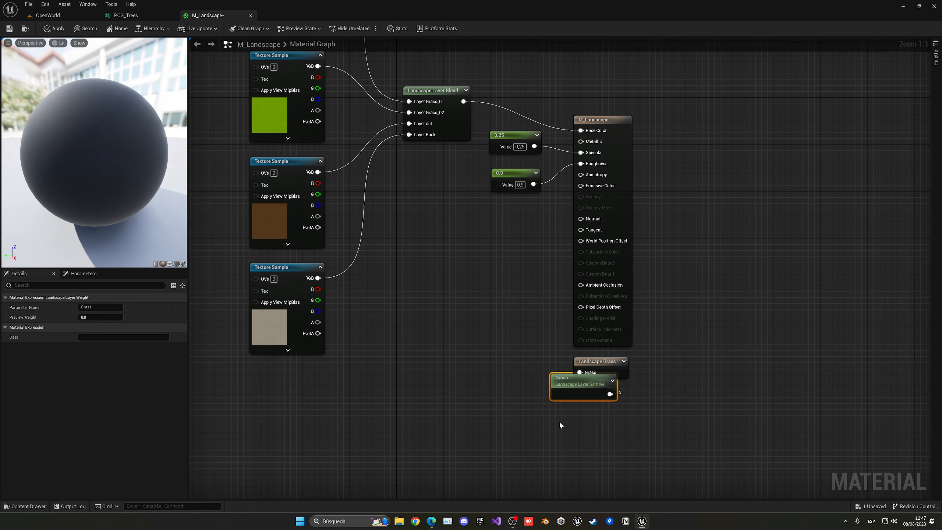
pyautogui.moveTo(585, 391)
pyautogui.mouseDown()
pyautogui.moveTo(526, 374)
pyautogui.moveTo(582, 374)
pyautogui.mouseUp()
pyautogui.press('q')
pyautogui.click(571, 396)
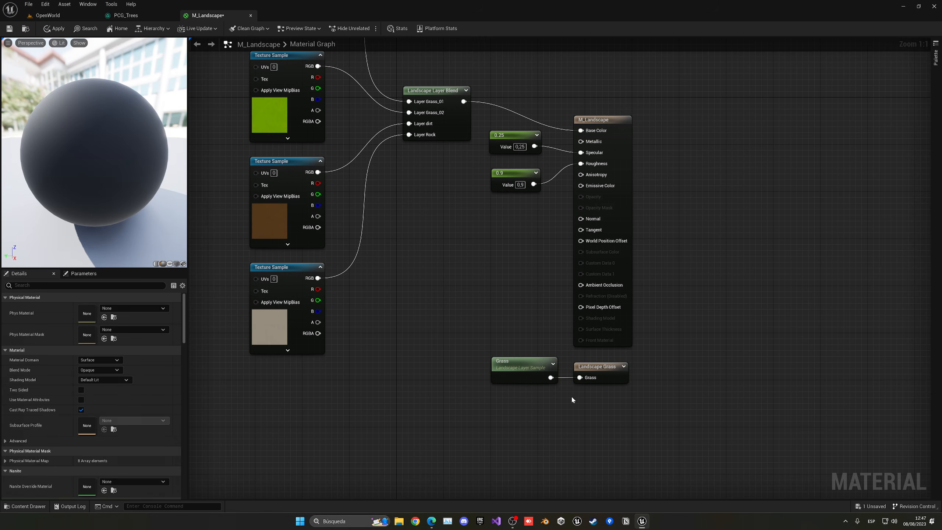
pyautogui.click(511, 374)
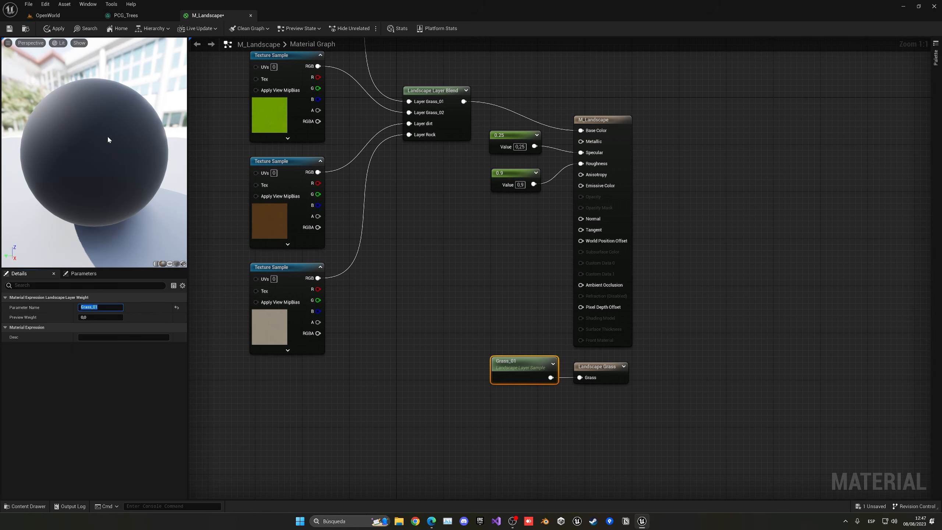
# - Back in the OpenWorld level, fly the camera down through the trees to inspect the grass
pyautogui.click(58, 17)
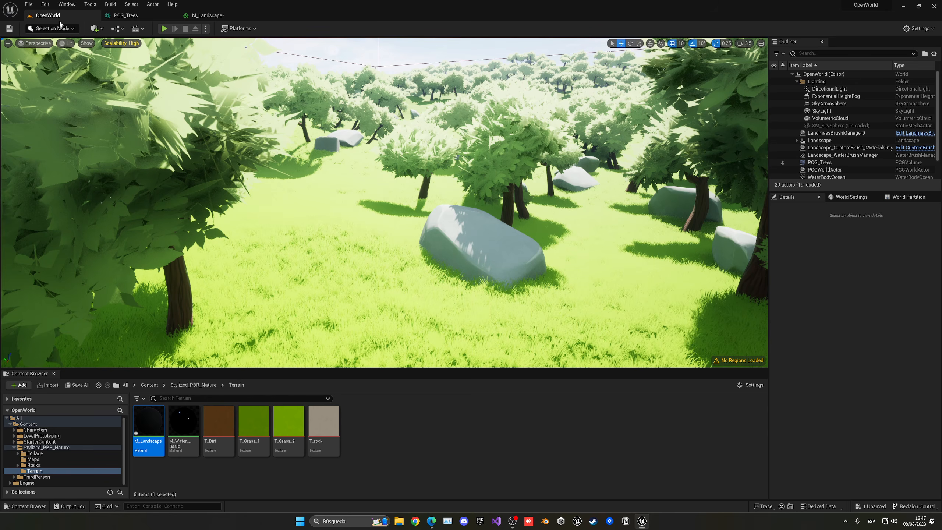
pyautogui.press('w')
pyautogui.moveTo(414, 189); pyautogui.dragTo(447, 196, button='right')
pyautogui.press('s')
pyautogui.press('w')
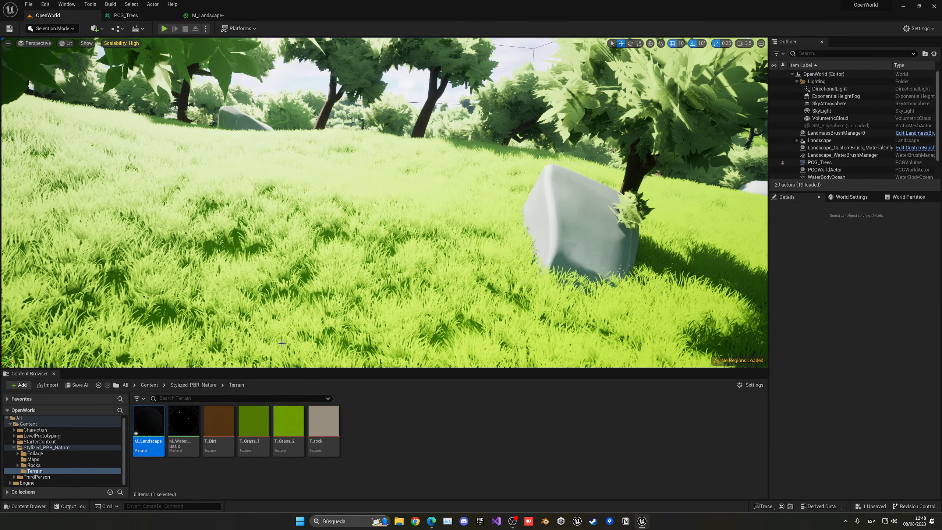
# - Search the Content folder for 'grass' and change SM_Grass's Nanite setting
pyautogui.click(149, 385)
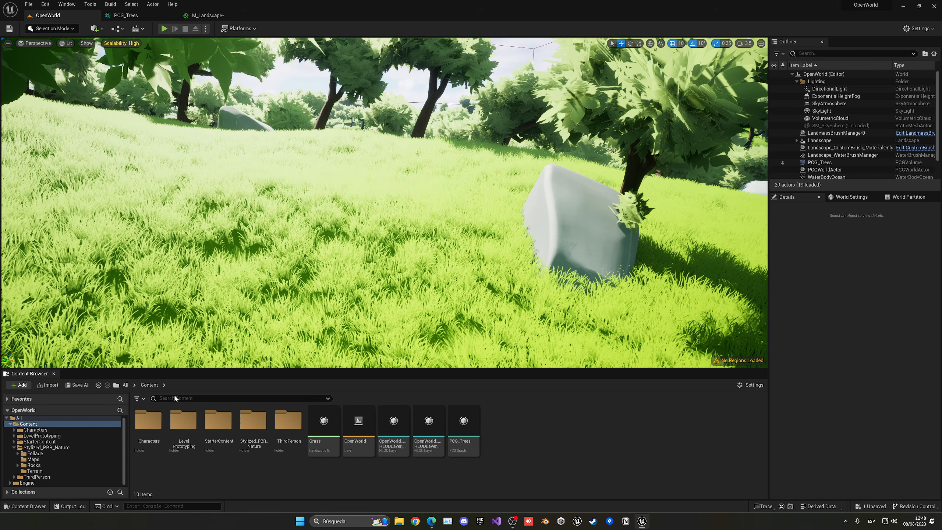
pyautogui.click(176, 398)
pyautogui.write('grass')
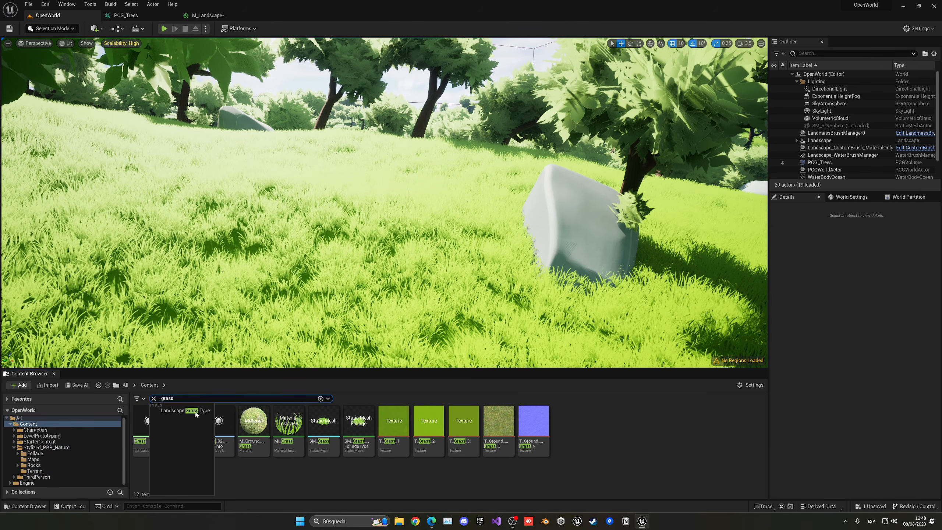
pyautogui.click(279, 475)
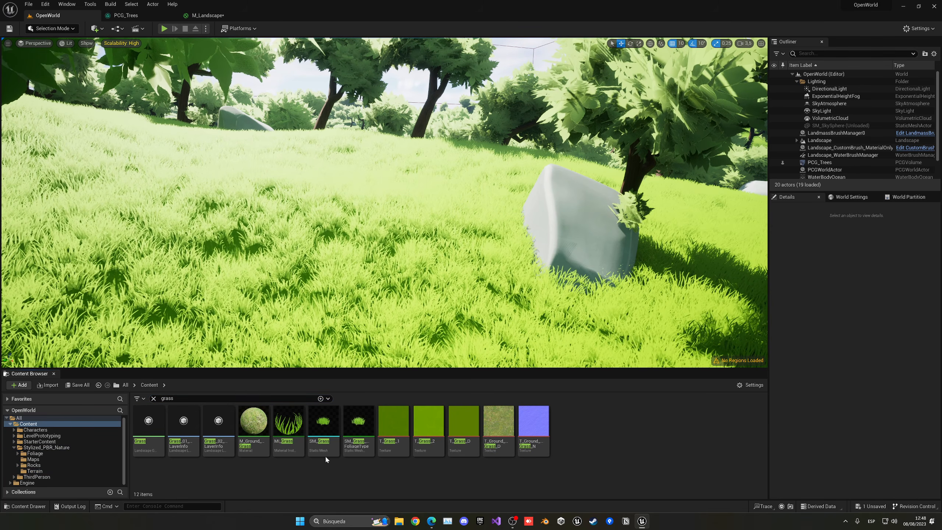
pyautogui.click(333, 429)
pyautogui.rightClick(334, 429)
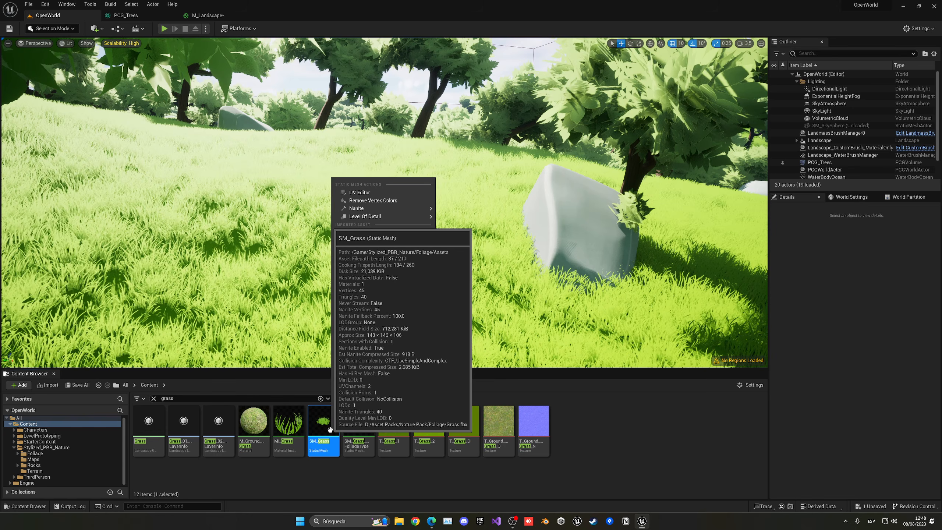
pyautogui.moveTo(408, 208)
pyautogui.click(470, 232)
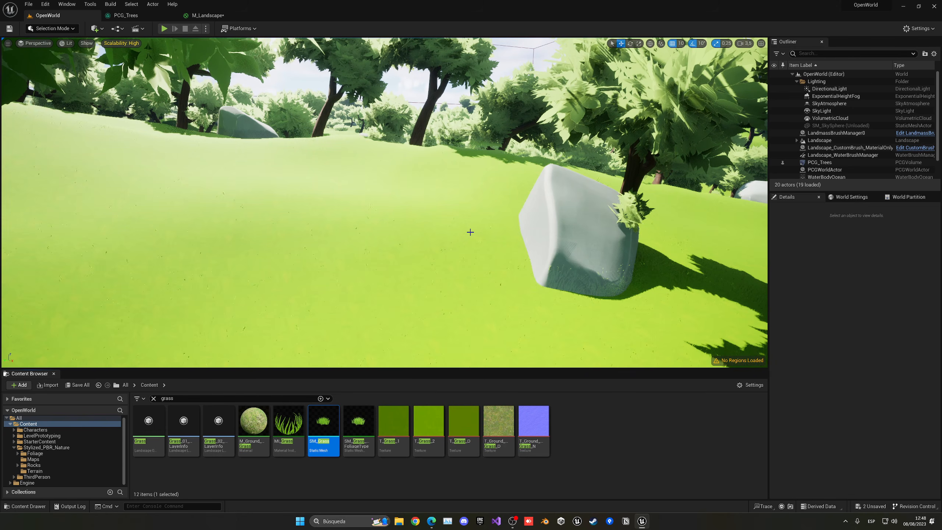
# - Look over the grass near the rock, then close the M_Landscape editor and clear the search
pyautogui.moveTo(435, 206)
pyautogui.mouseDown(button='right')
pyautogui.moveTo(460, 208)
pyautogui.moveTo(445, 237)
pyautogui.moveTo(414, 203)
pyautogui.moveTo(430, 201)
pyautogui.mouseUp(button='right')
pyautogui.press('w')
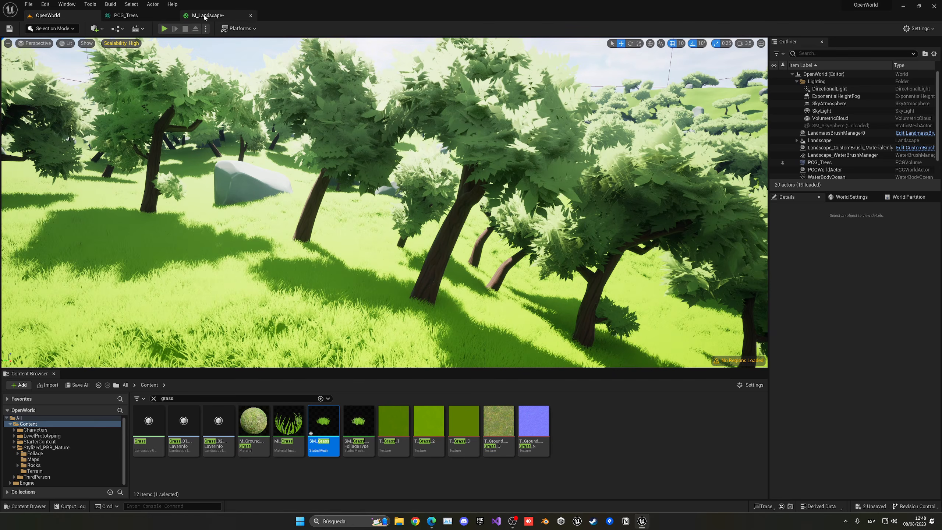
pyautogui.click(202, 15)
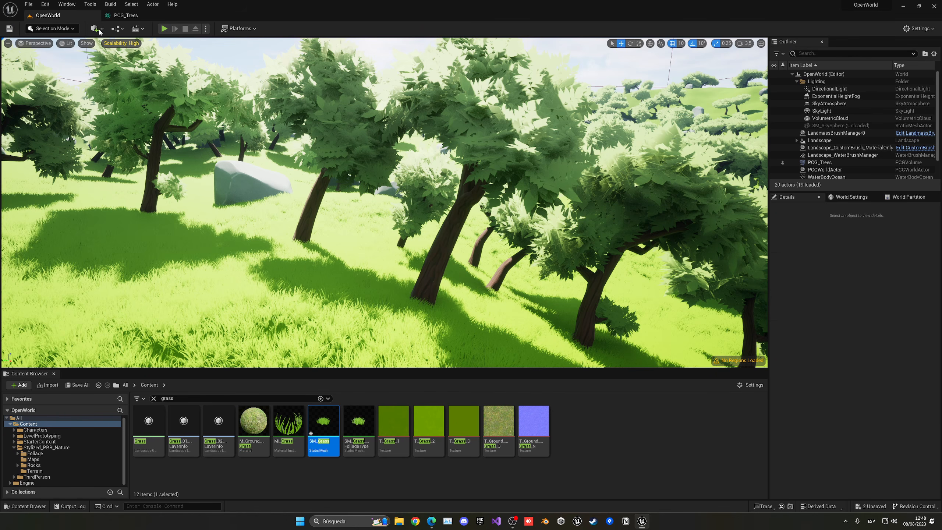
pyautogui.click(153, 399)
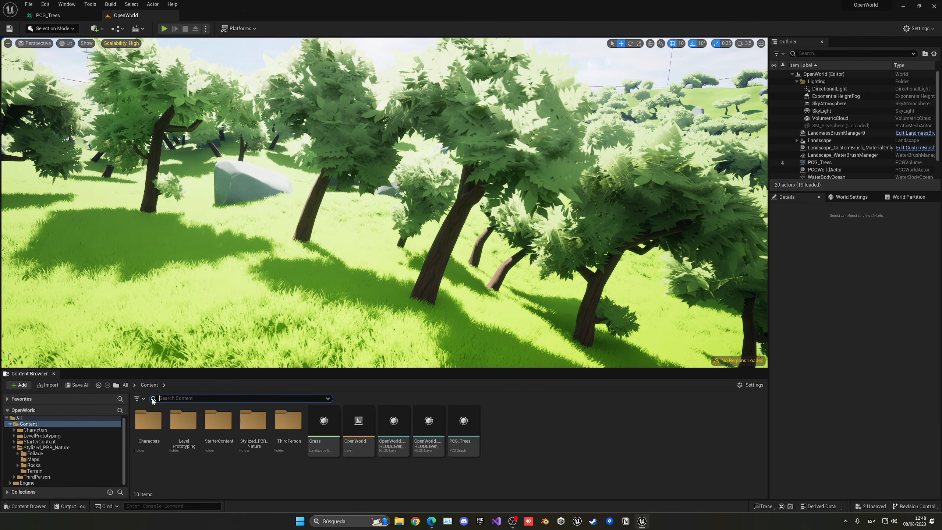
# - Open the Grass grass type to edit Grass Density and End Cull Distance, and move the OpenWorld tab first
pyautogui.doubleClick(324, 427)
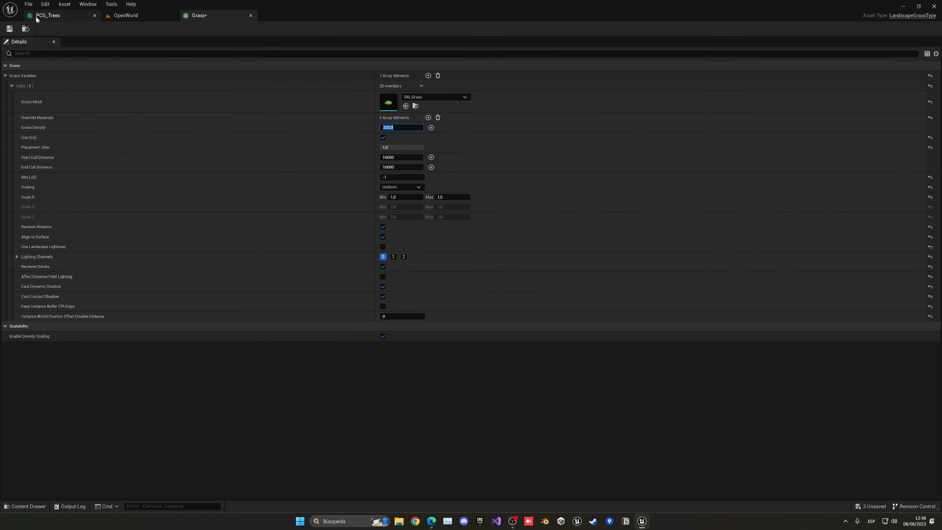
pyautogui.click(48, 15)
pyautogui.click(105, 16)
pyautogui.moveTo(103, 18); pyautogui.dragTo(55, 19)
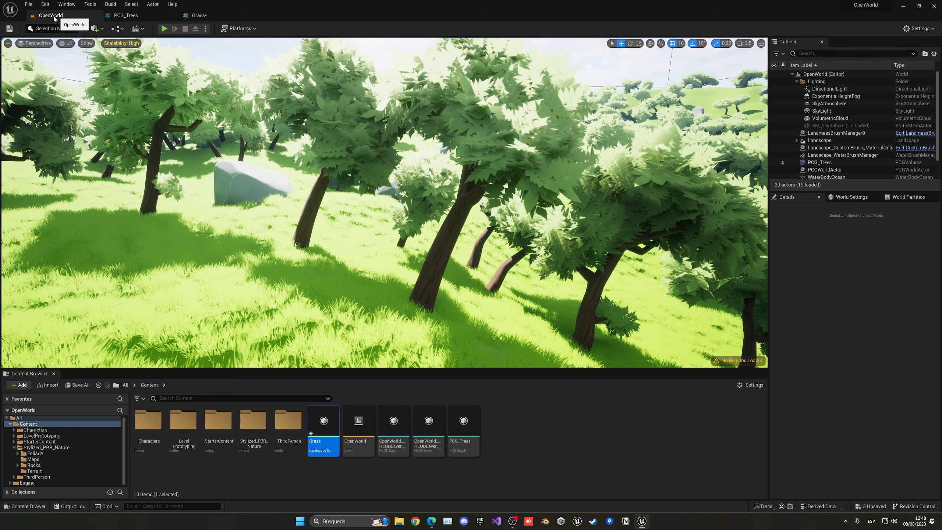
# - Fly over the forest to check the grass, revisiting the Grass settings along the way
pyautogui.moveTo(385, 203); pyautogui.dragTo(514, 225, button='right')
pyautogui.press('w')
pyautogui.press('s')
pyautogui.moveTo(291, 132); pyautogui.dragTo(211, 76, button='right')
pyautogui.press('w')
pyautogui.click(188, 18)
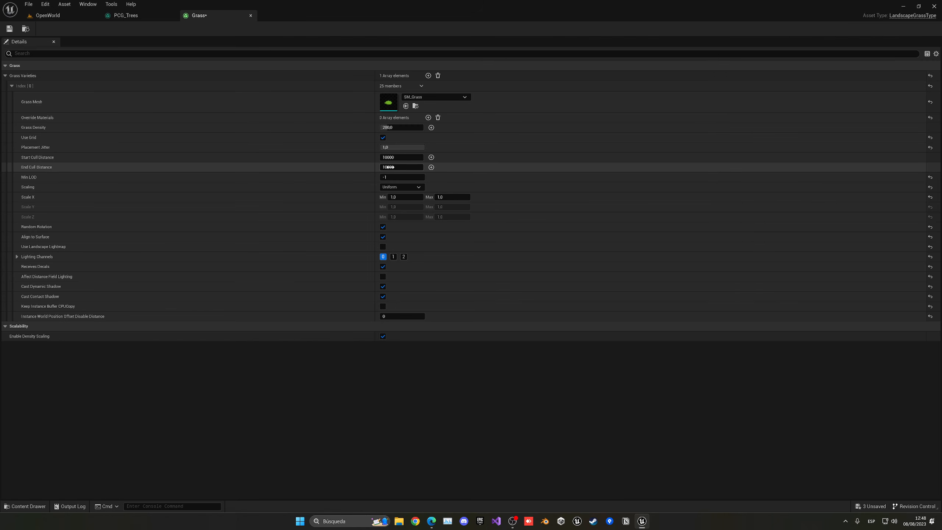
pyautogui.click(63, 18)
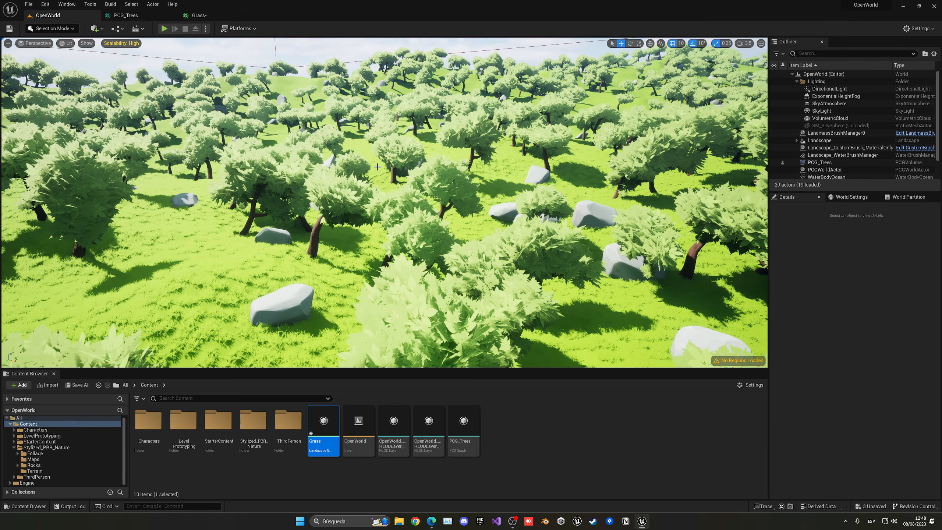
pyautogui.moveTo(377, 166); pyautogui.dragTo(377, 167, button='right')
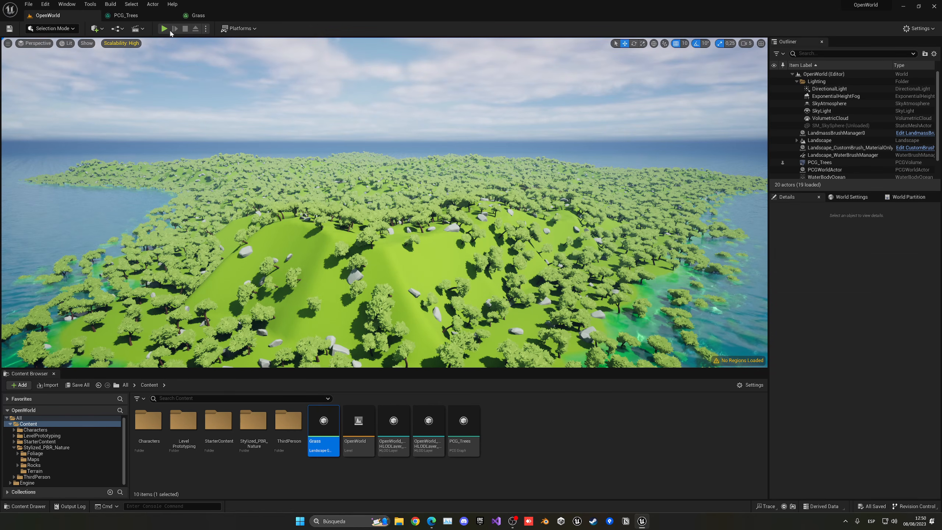
# - Make room after the trees' Density Filter and insert a Point Filter node there
pyautogui.click(139, 17)
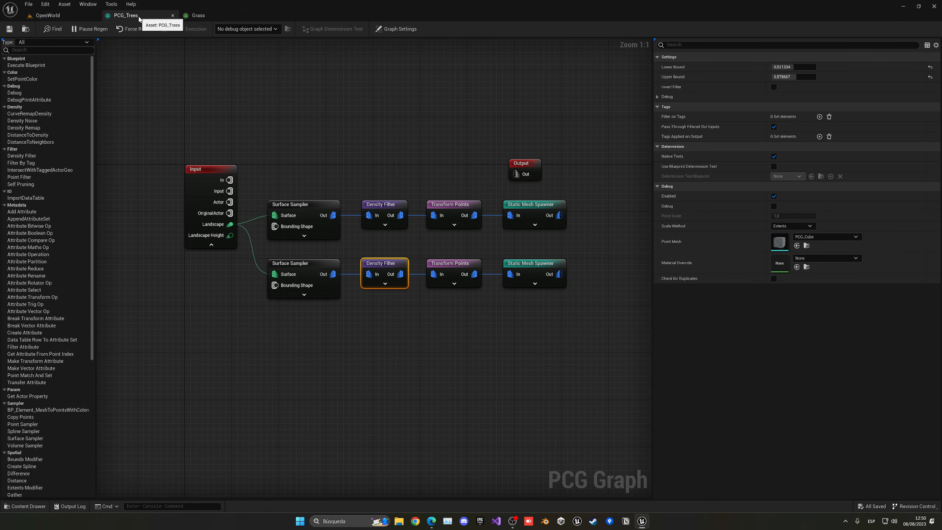
pyautogui.moveTo(352, 104); pyautogui.dragTo(227, 98, button='right')
pyautogui.click(228, 99)
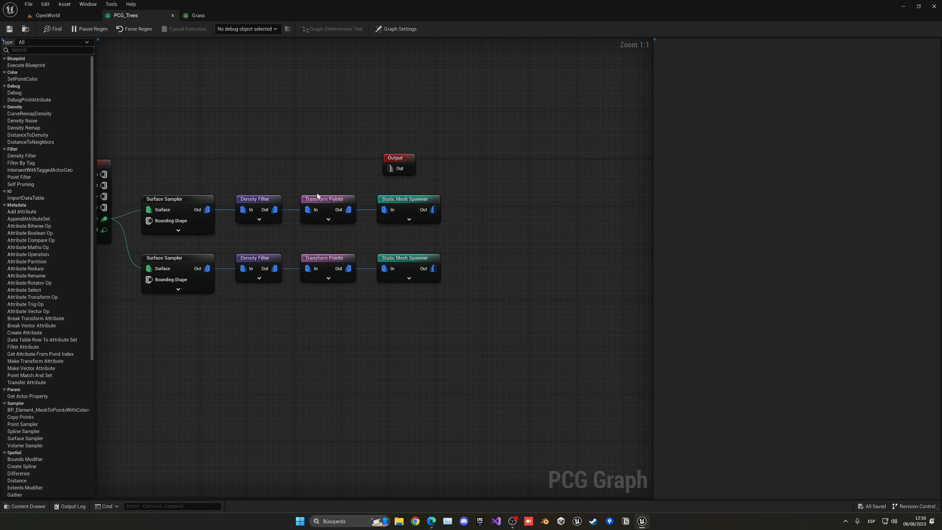
pyautogui.moveTo(324, 189); pyautogui.dragTo(399, 279)
pyautogui.moveTo(409, 202); pyautogui.dragTo(492, 202)
pyautogui.click(430, 292)
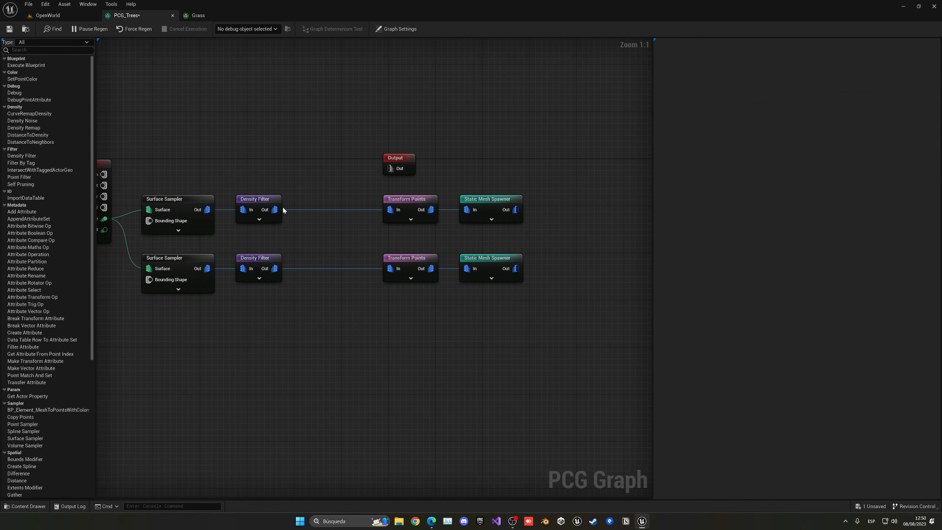
pyautogui.moveTo(275, 210); pyautogui.dragTo(308, 233)
pyautogui.write('dens')
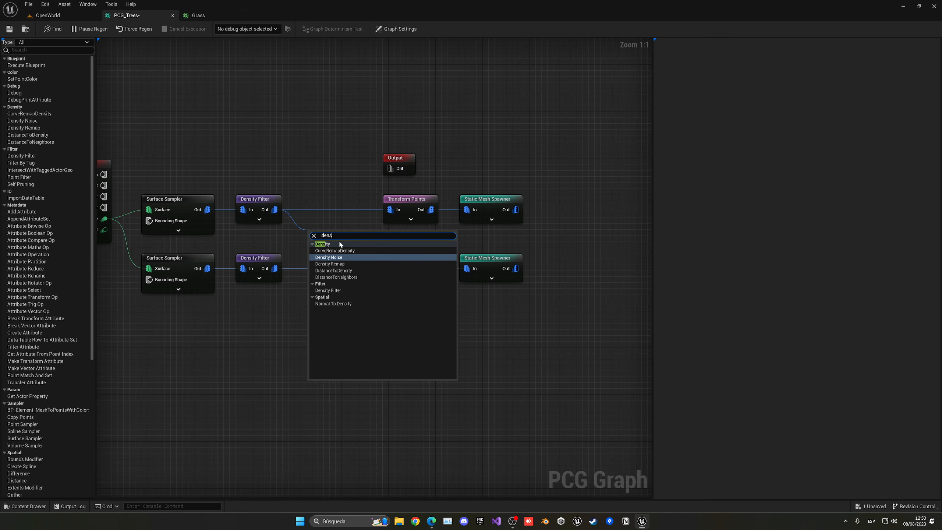
pyautogui.write('point')
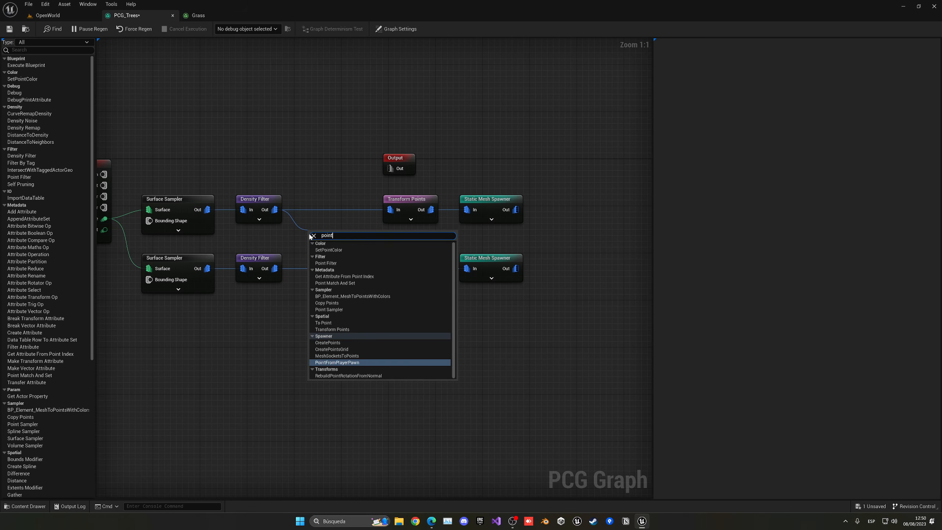
pyautogui.click(326, 263)
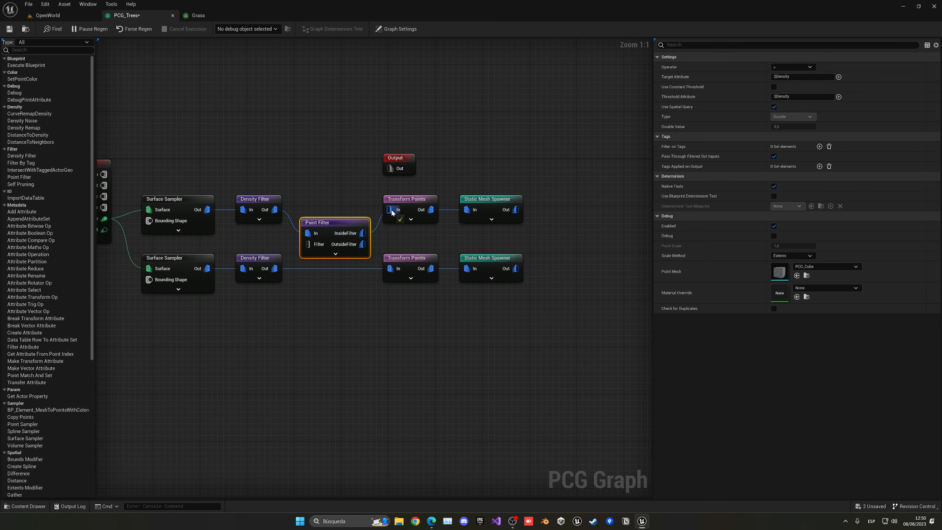
pyautogui.moveTo(337, 227); pyautogui.dragTo(332, 203)
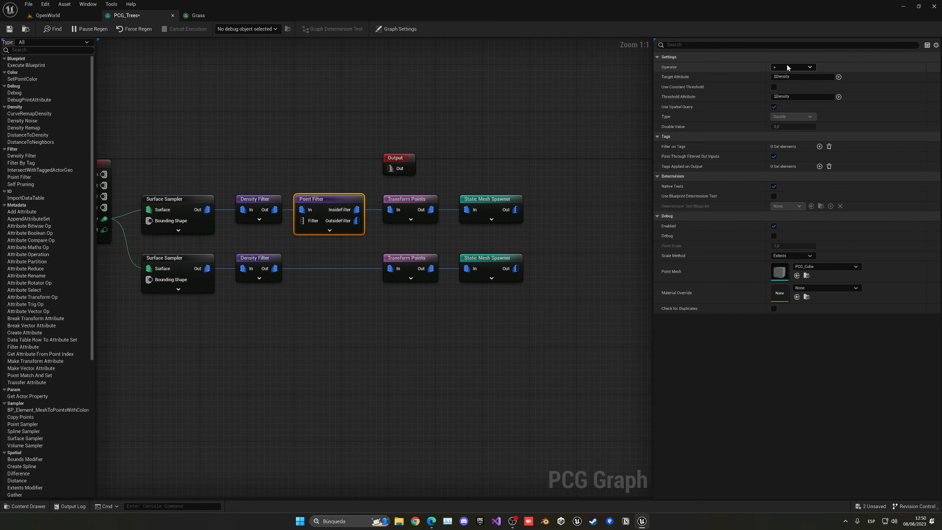
# - Set the Point Filter to test $Position.Z against a constant Float threshold
pyautogui.click(783, 88)
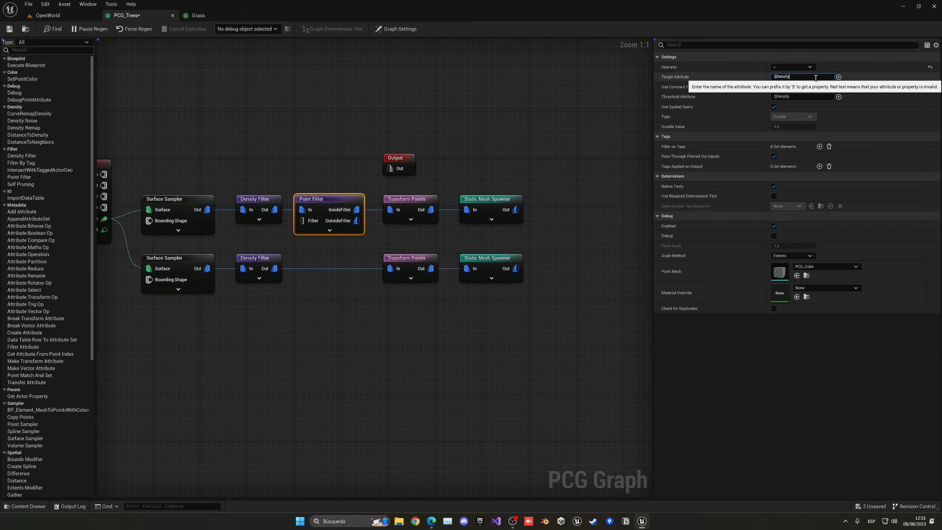
pyautogui.click(839, 77)
pyautogui.click(859, 151)
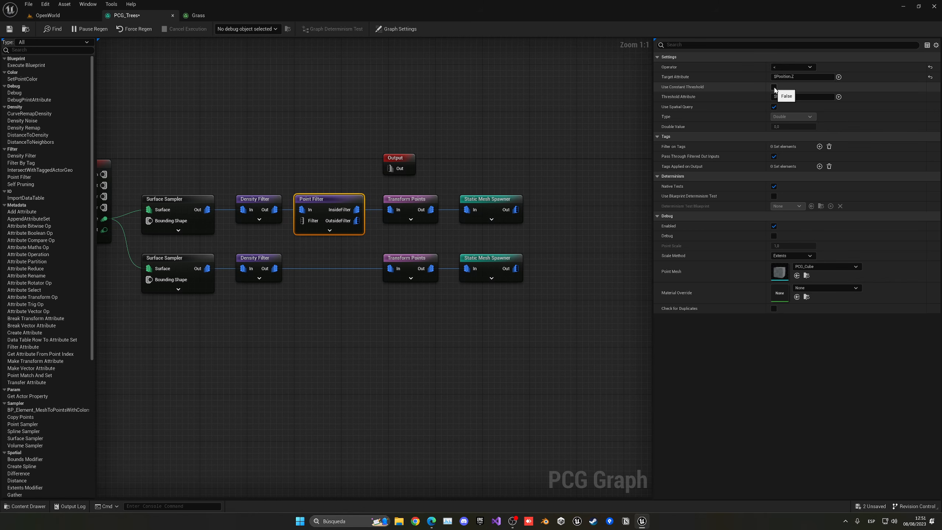
pyautogui.click(774, 87)
pyautogui.click(792, 96)
pyautogui.click(793, 106)
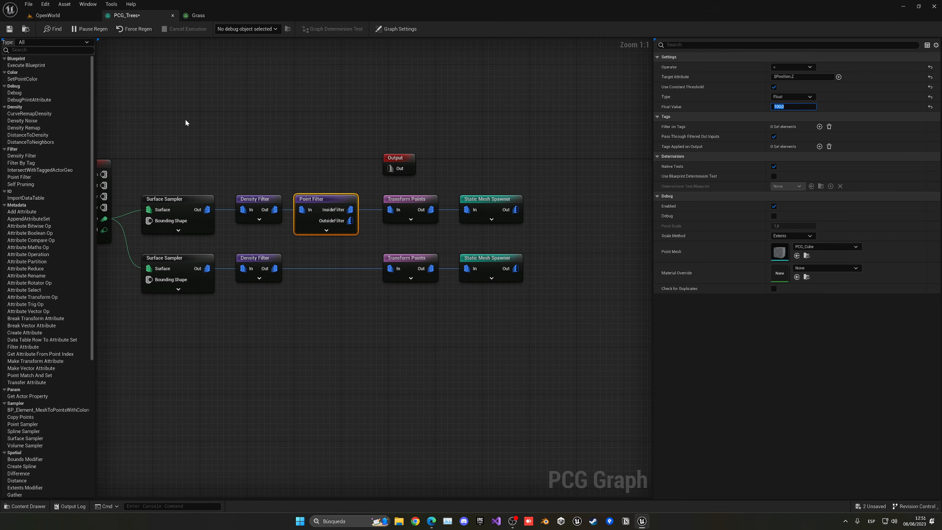
# - Preview the trees in the level and switch the filter's comparison to greater-than
pyautogui.moveTo(187, 123); pyautogui.dragTo(202, 123, button='right')
pyautogui.click(59, 16)
pyautogui.moveTo(230, 156)
pyautogui.mouseDown(button='right')
pyautogui.moveTo(293, 185)
pyautogui.moveTo(275, 168)
pyautogui.moveTo(275, 146)
pyautogui.moveTo(237, 140)
pyautogui.mouseUp(button='right')
pyautogui.press('w')
pyautogui.press('w')
pyautogui.click(127, 15)
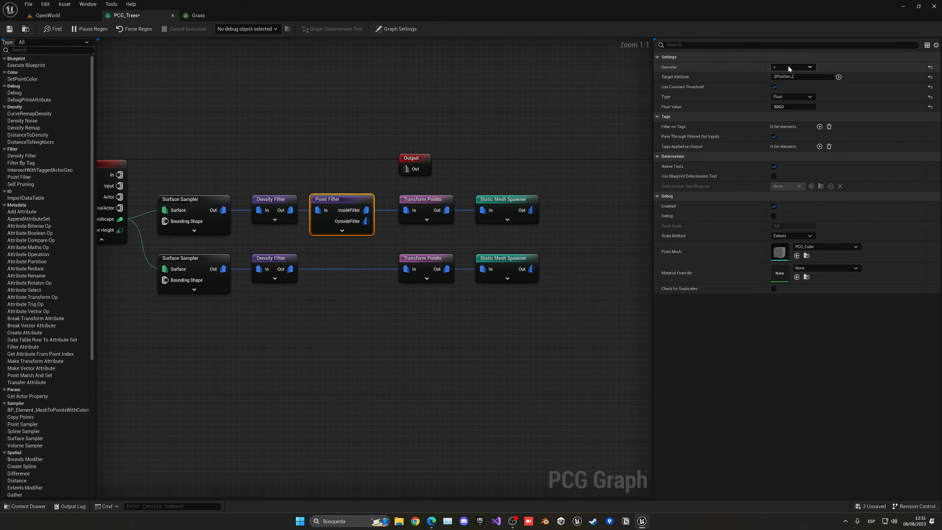
pyautogui.click(790, 68)
pyautogui.click(791, 78)
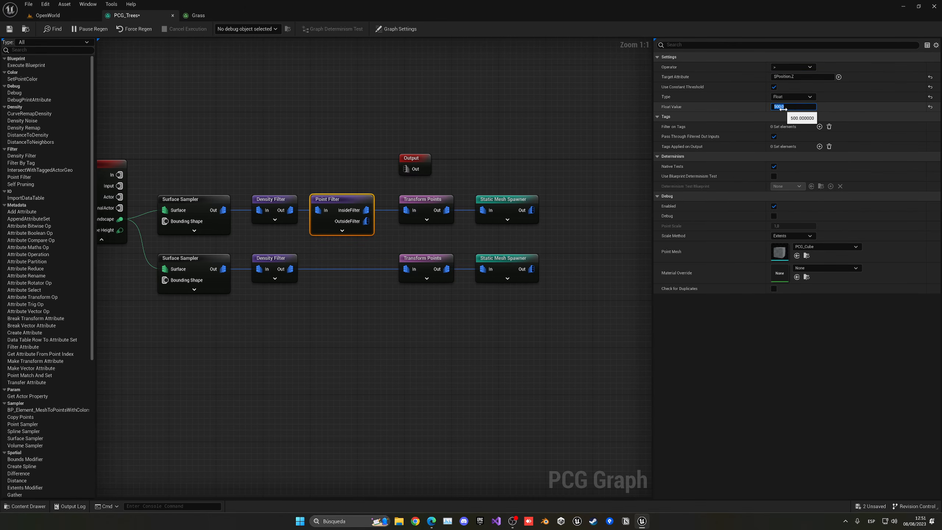
pyautogui.click(48, 15)
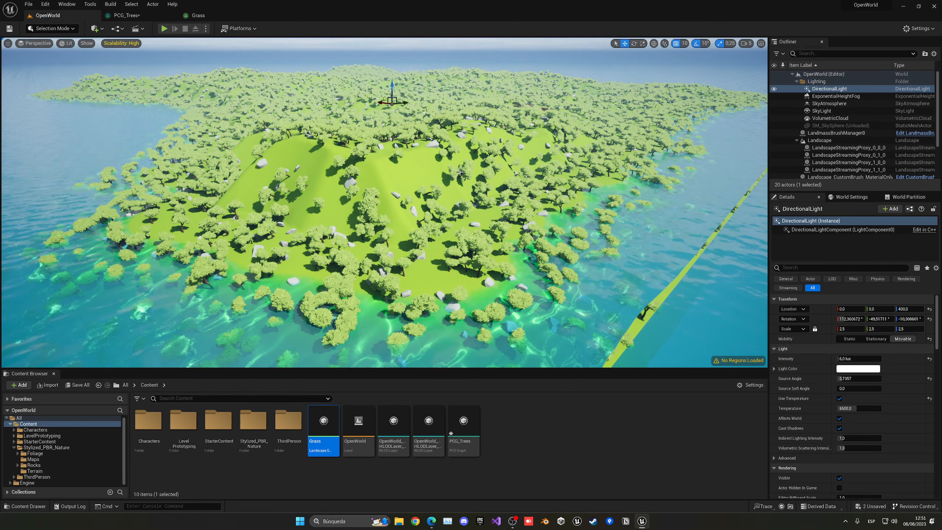
# - Tune the trees' Point Filter height threshold, checking the shoreline and hill in the level
pyautogui.click(127, 15)
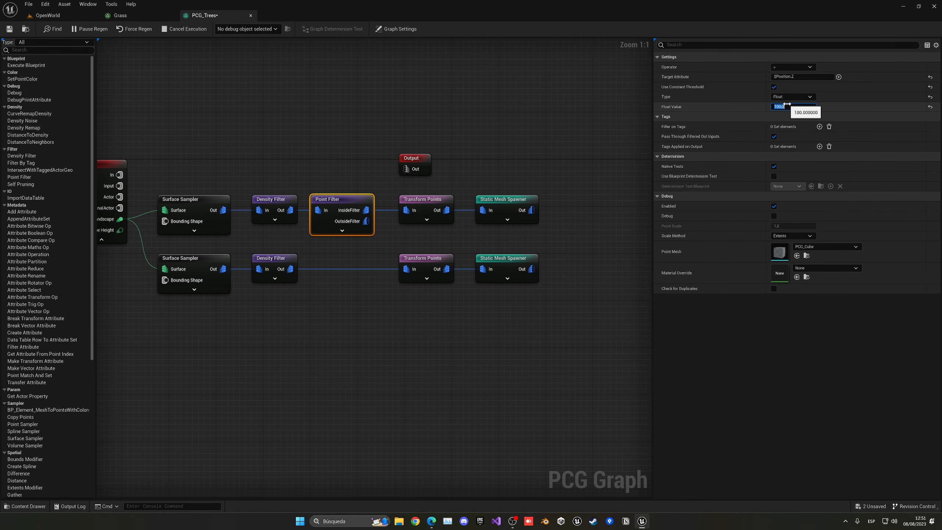
pyautogui.click(87, 17)
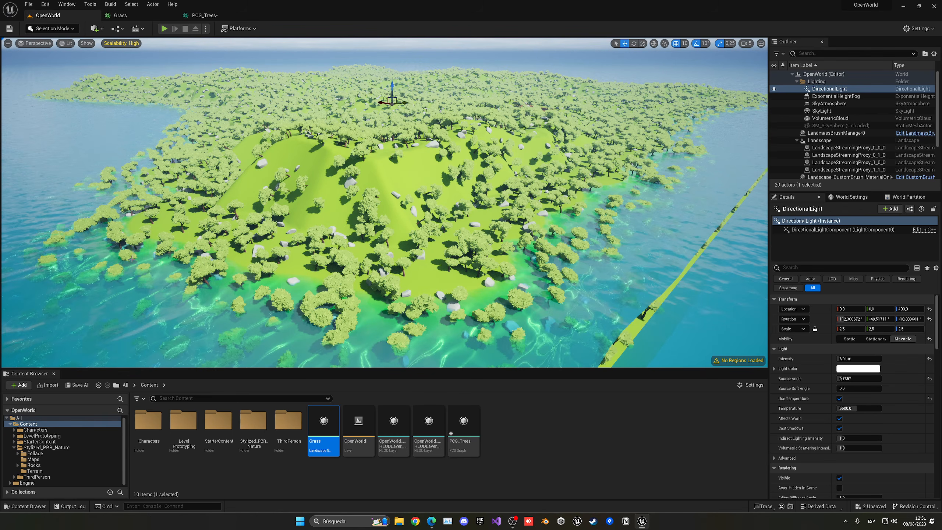
pyautogui.click(204, 16)
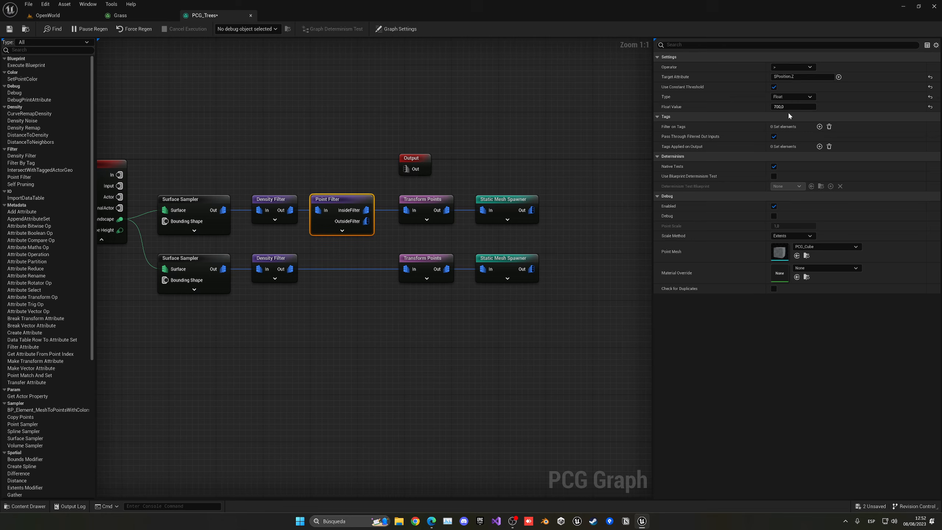
pyautogui.click(785, 107)
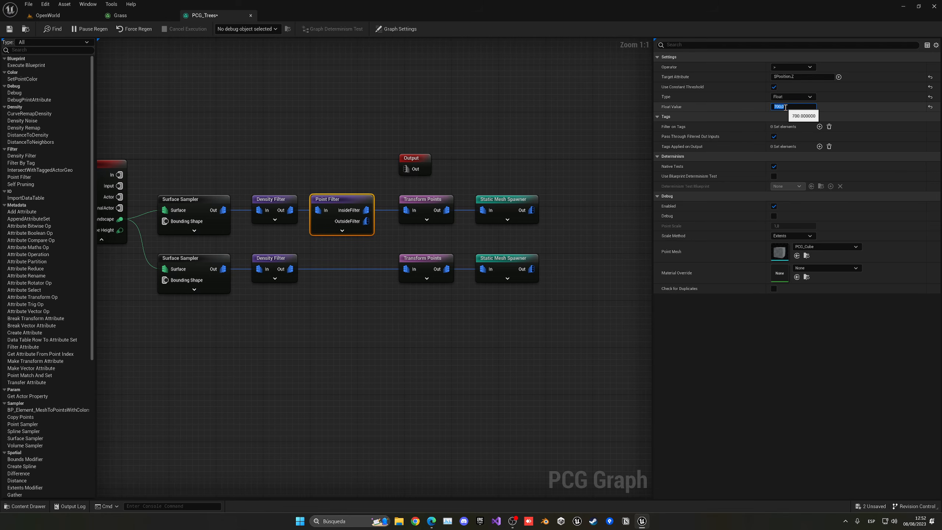
pyautogui.click(77, 17)
pyautogui.moveTo(205, 73)
pyautogui.mouseDown(button='right')
pyautogui.moveTo(192, 74)
pyautogui.moveTo(205, 74)
pyautogui.mouseUp(button='right')
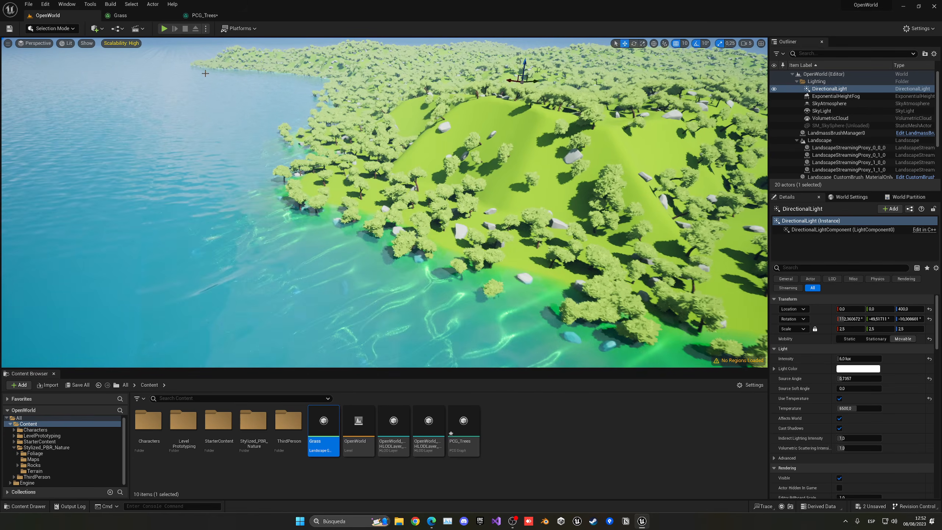
pyautogui.click(203, 15)
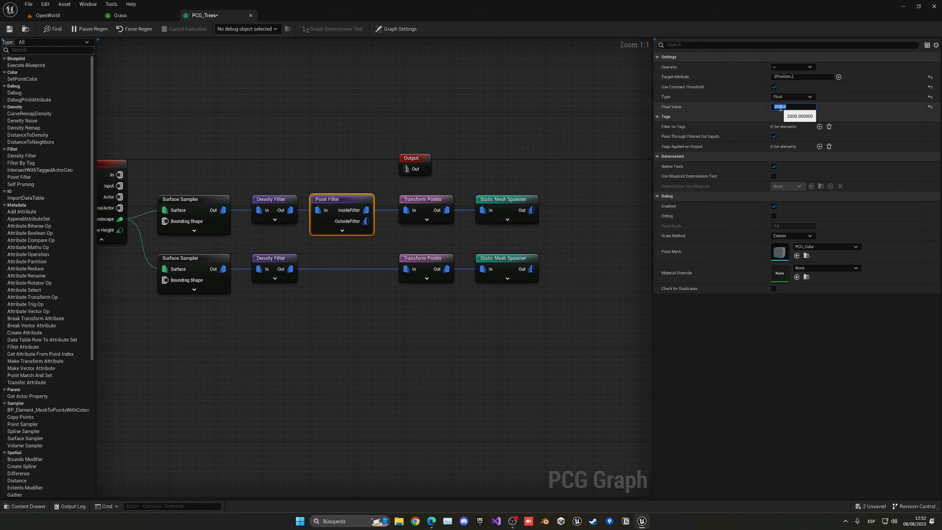
pyautogui.click(49, 15)
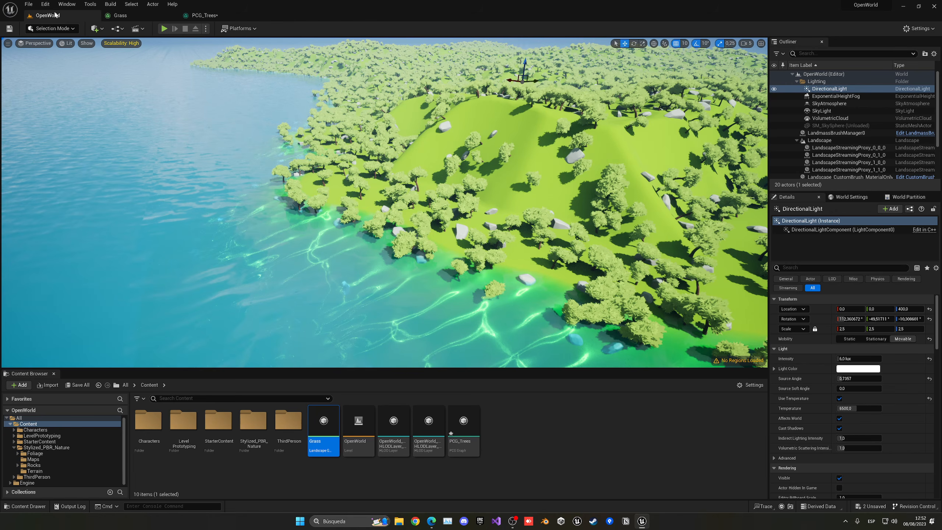
pyautogui.moveTo(317, 142); pyautogui.dragTo(374, 126, button='right')
pyautogui.click(204, 15)
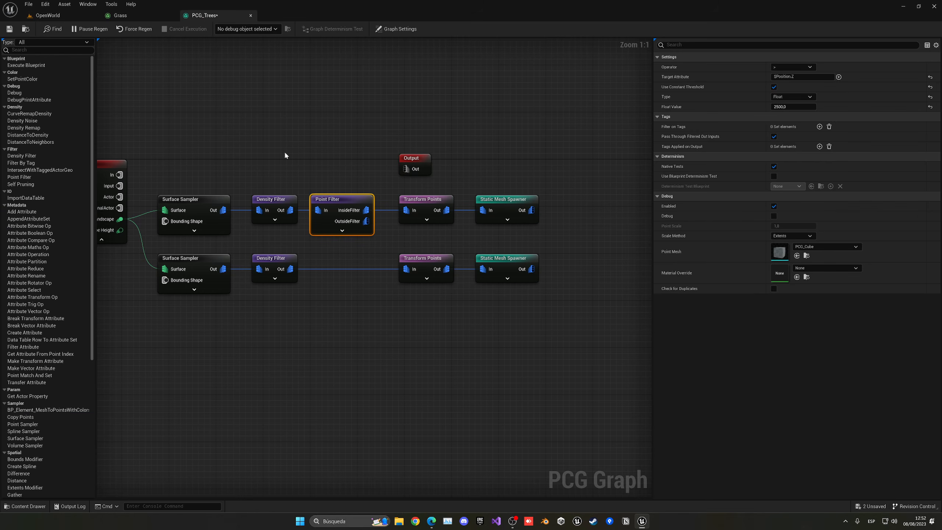
# - Copy the Point Filter into the rock chain with a Float Value of 2000 and review the island
pyautogui.hotkey('ctrl', 'c')
pyautogui.hotkey('ctrl', 'v')
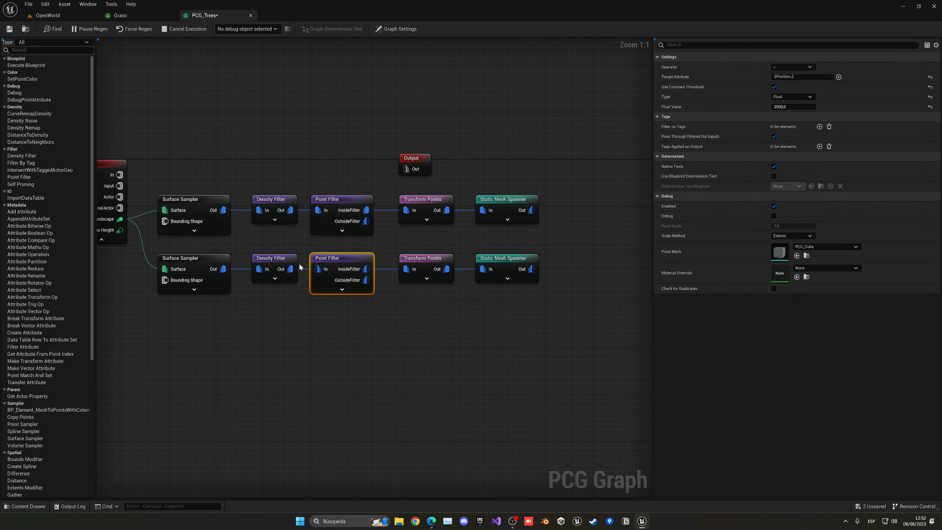
pyautogui.moveTo(370, 255); pyautogui.dragTo(348, 262)
pyautogui.click(786, 106)
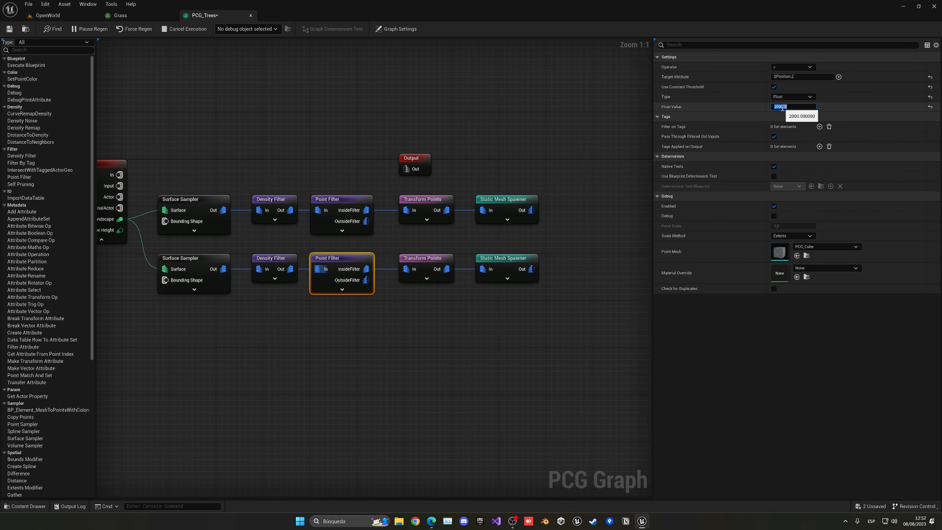
pyautogui.click(48, 15)
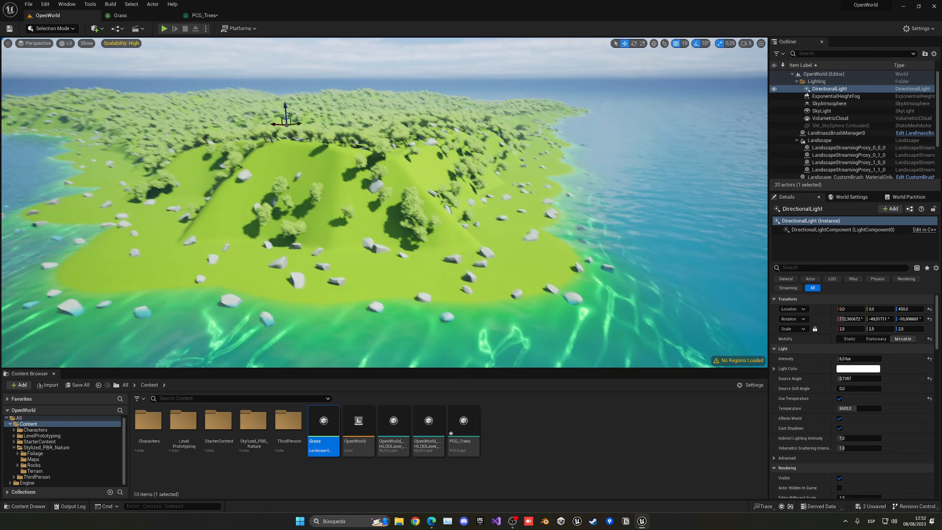
pyautogui.press('s')
pyautogui.press('a')
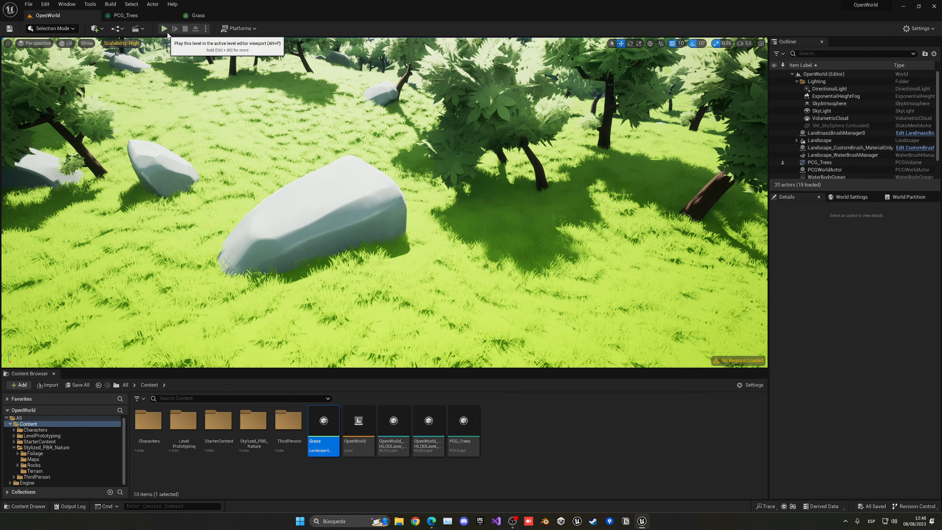
# - Play the level and run the third-person character across the grass toward the trees
pyautogui.click(164, 29)
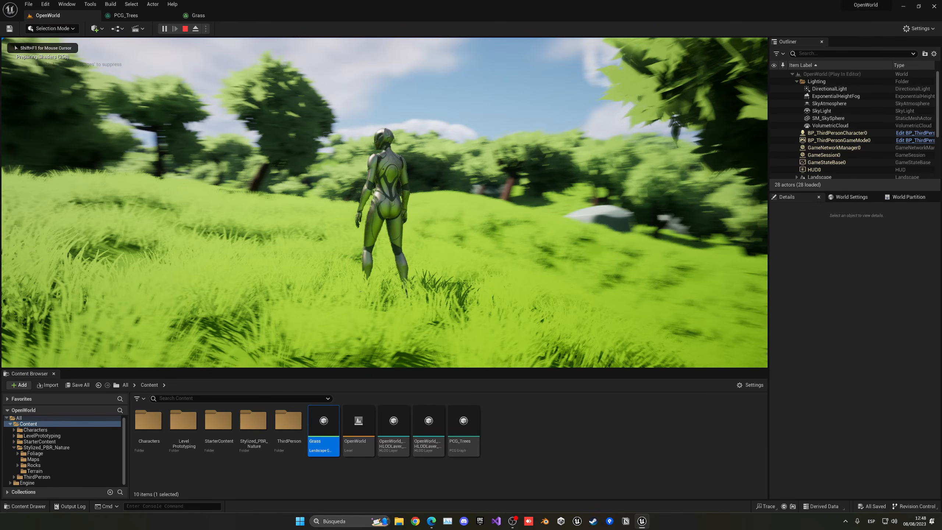
pyautogui.press('w')
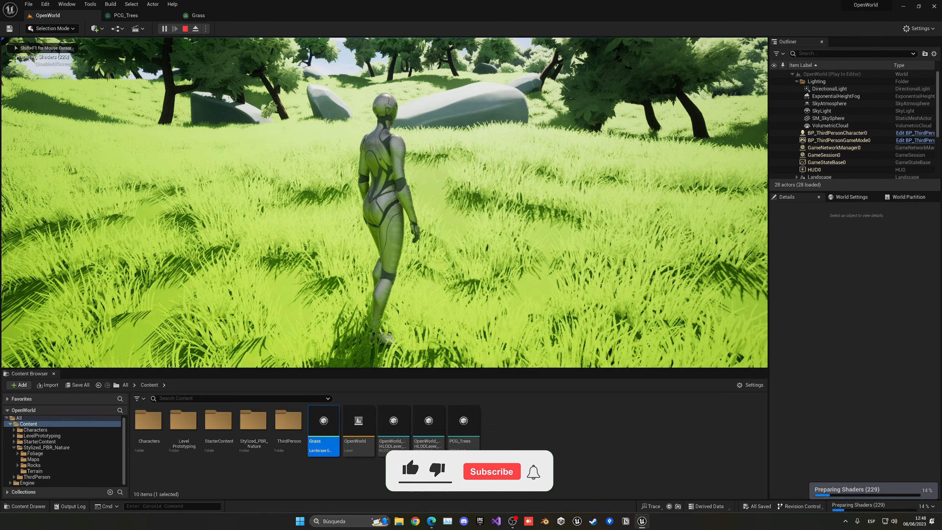
pyautogui.press('w')
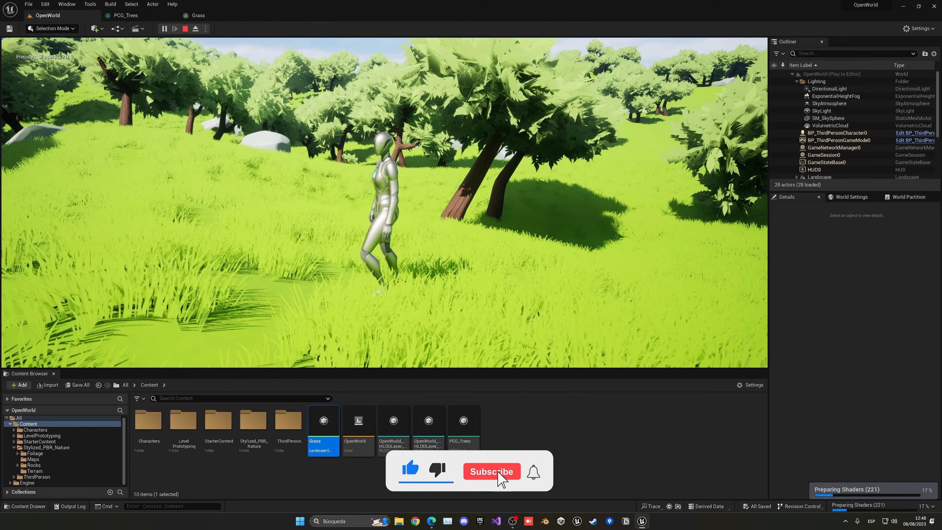
pyautogui.press('w')
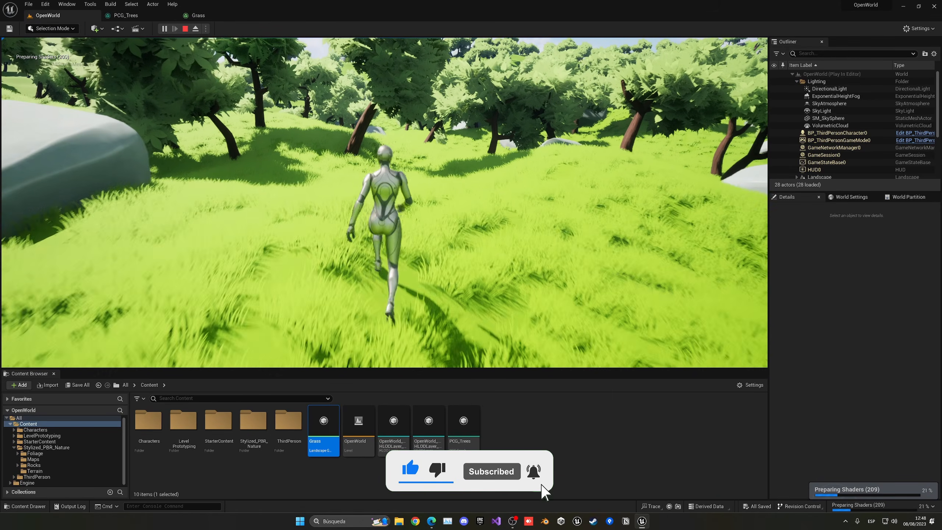
pyautogui.press('w')
# - Eject with F8 and fly the camera over the forest toward the sea
pyautogui.press('F8')
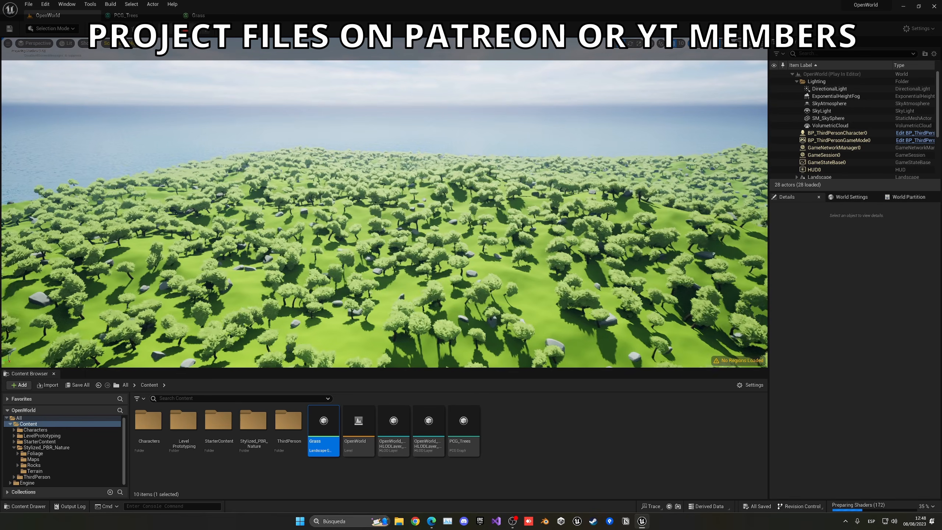
pyautogui.press('w')
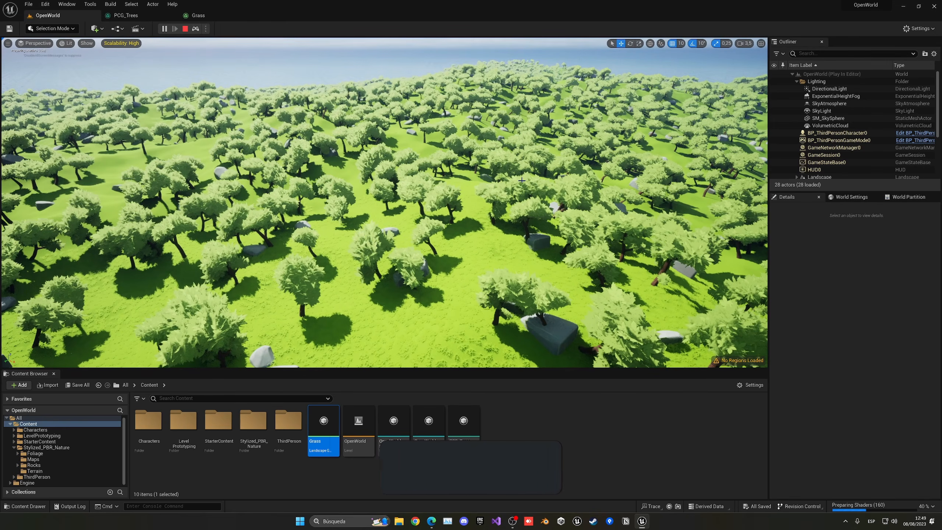
pyautogui.press('w')
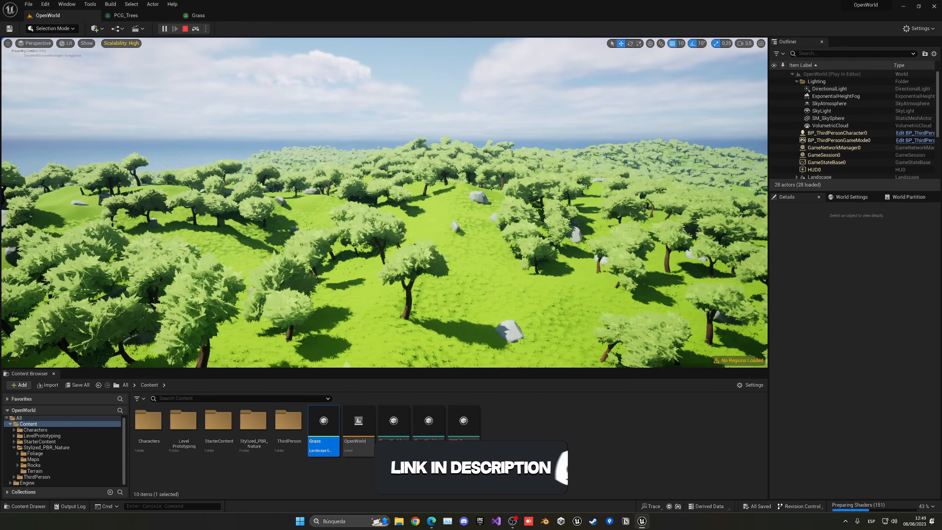
pyautogui.press('w')
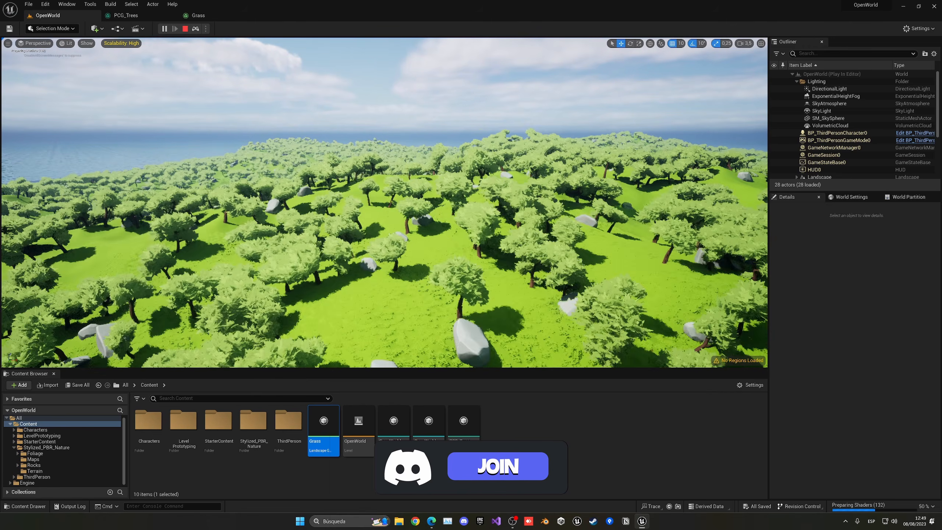
pyautogui.press('w')
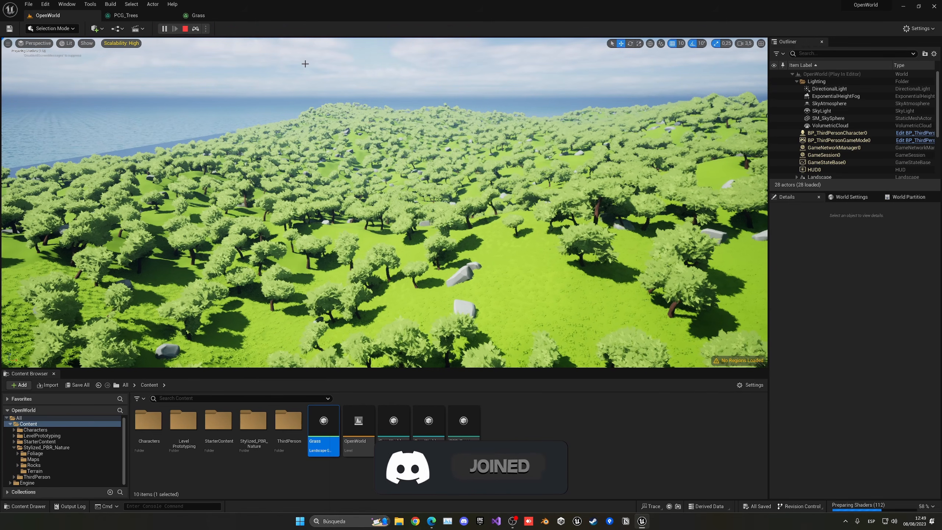
pyautogui.click(126, 15)
pyautogui.click(55, 15)
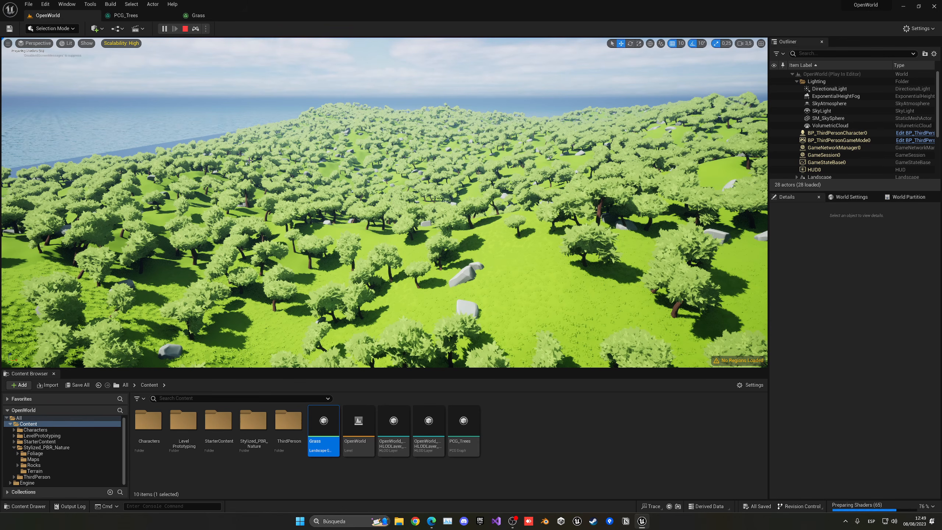
pyautogui.press('a')
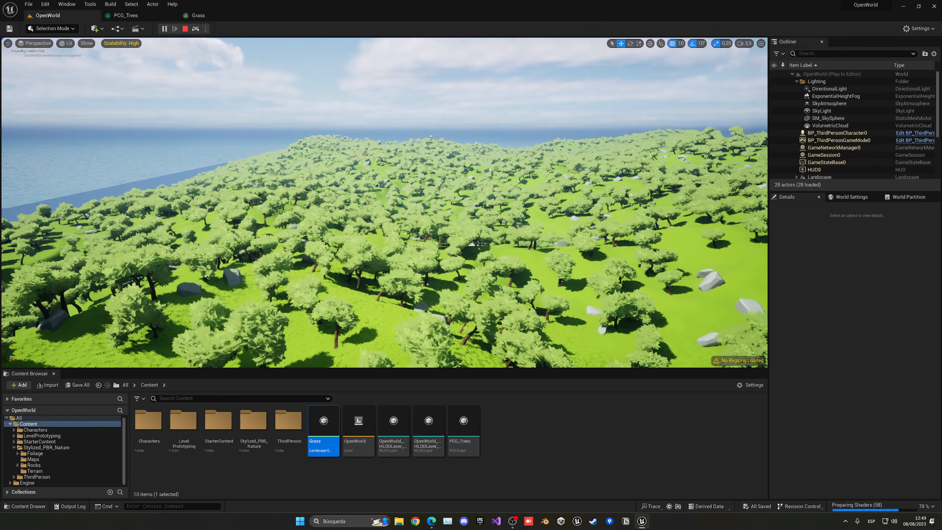